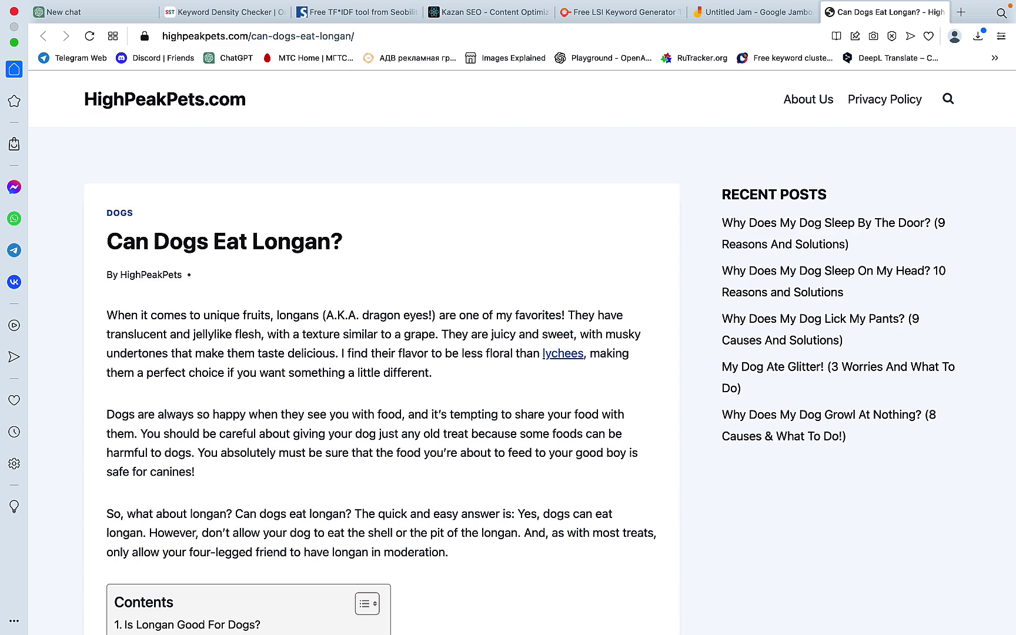
Step: Switch to the Remote Desktop Windows session showing the empty 'can dogs eat longan' Surfer draft
click(745, 623)
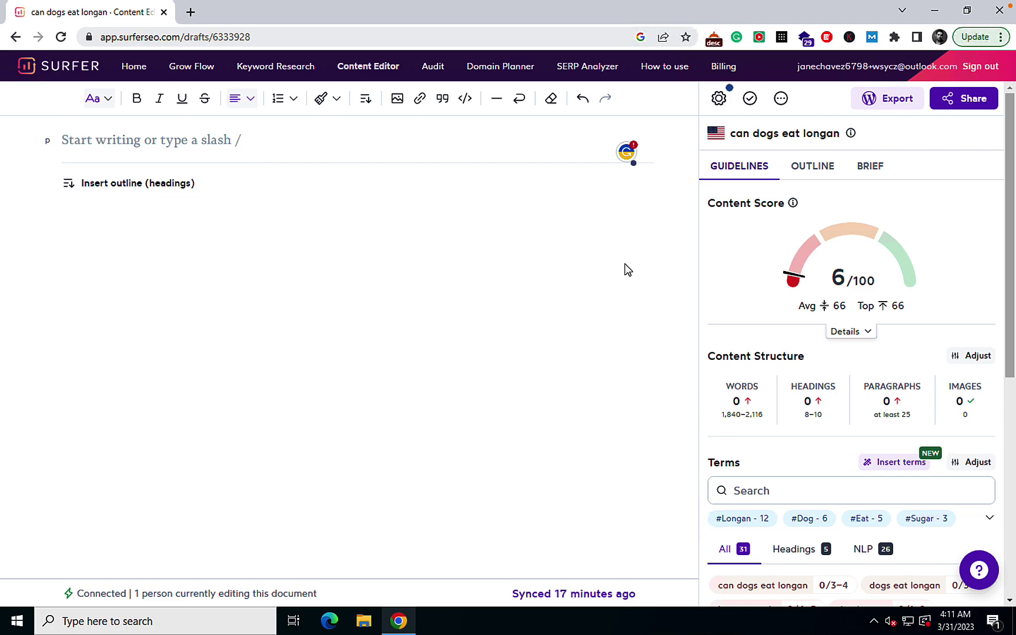
Step: Bring the Google results window forward and select the 'can dogs eat longan' query
mouse_move(532, 622)
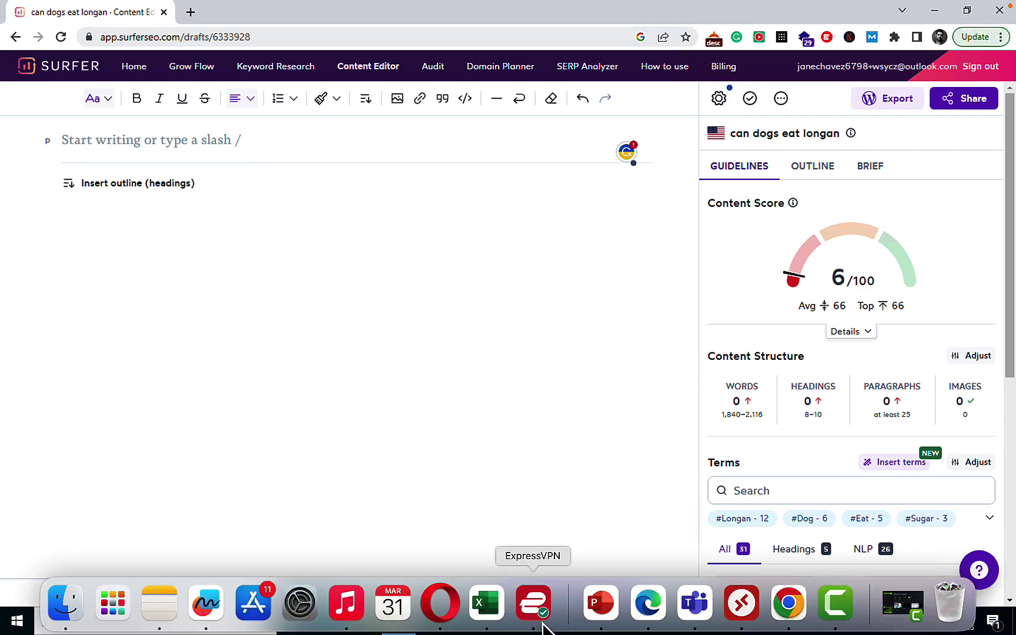
click(791, 618)
scroll(489, 362, up, 4)
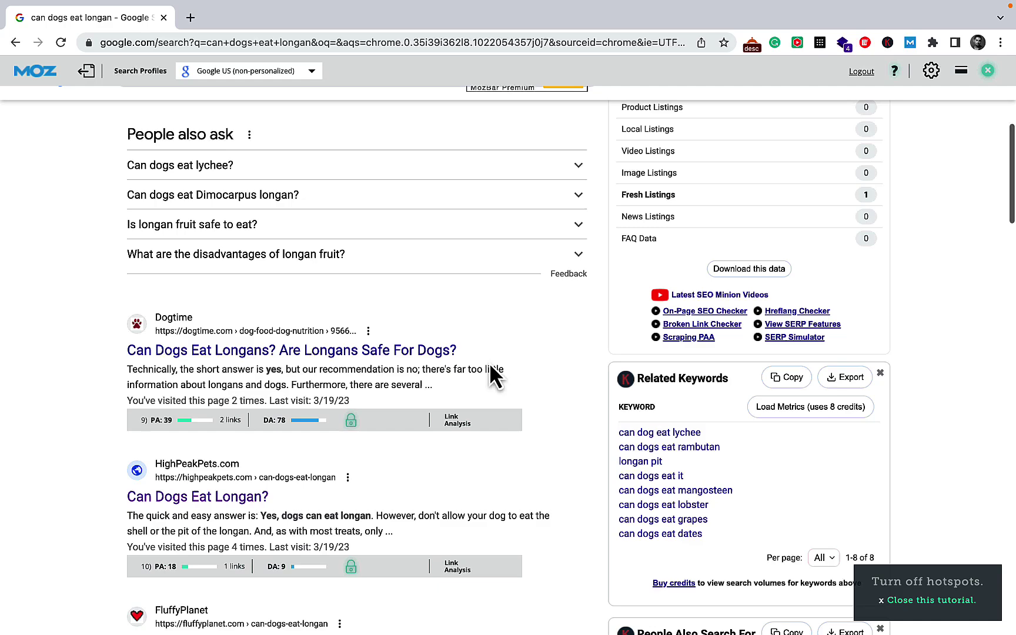
scroll(489, 367, up, 5)
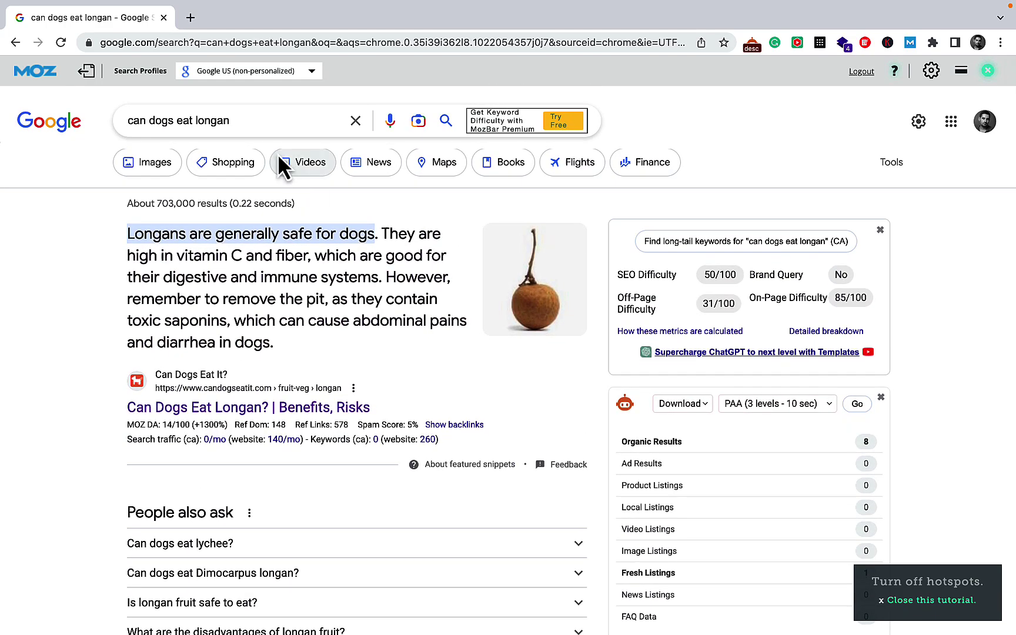
drag(270, 121, 125, 132)
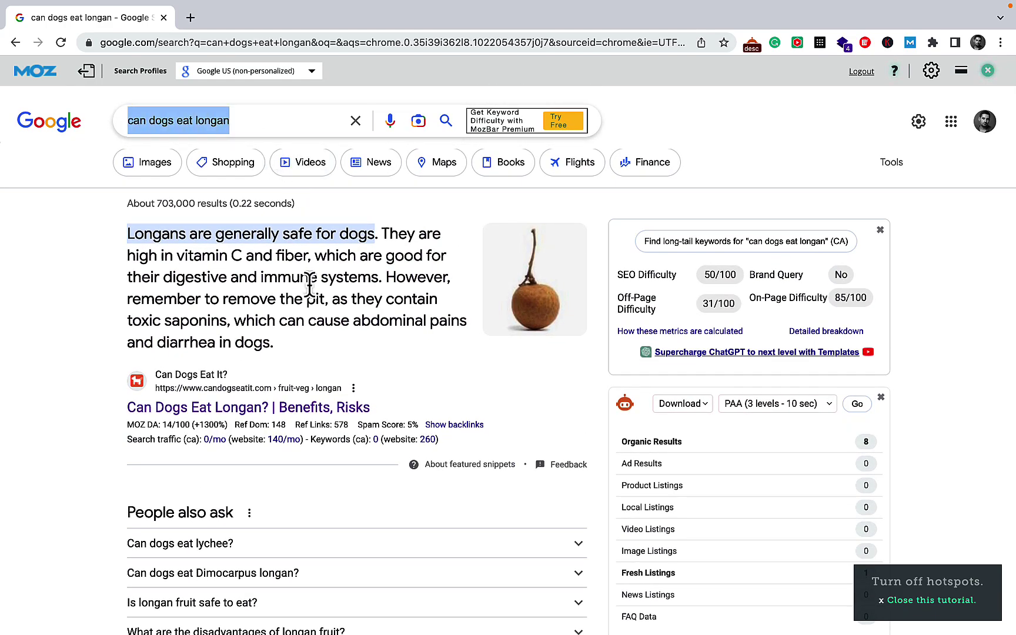
Step: Scroll down to the HighPeakPets.com result, ranking 10th with PA 18, DA 9
scroll(326, 305, down, 2)
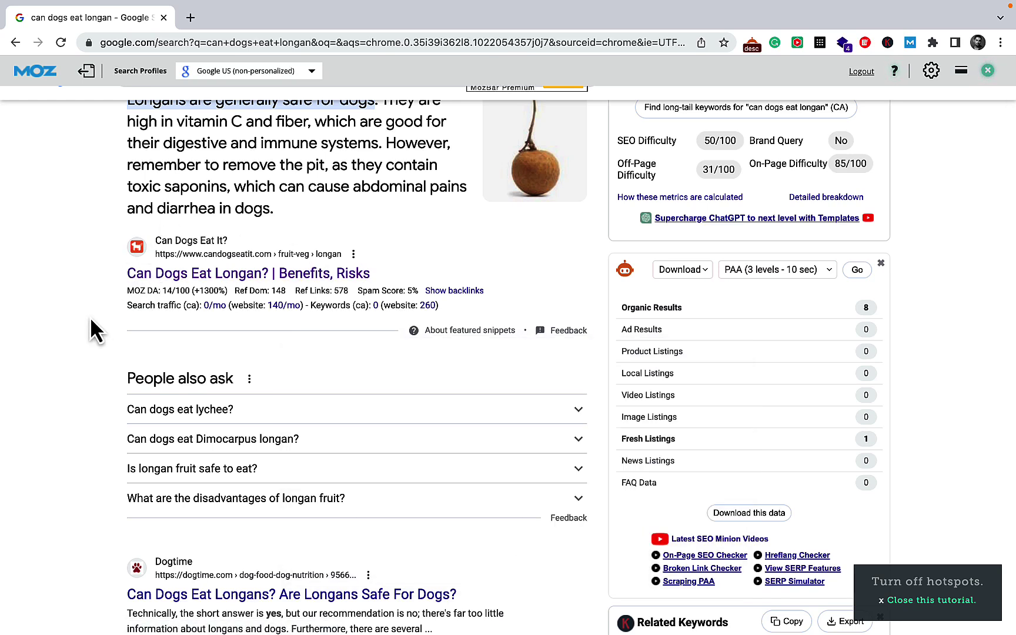
scroll(90, 318, down, 1)
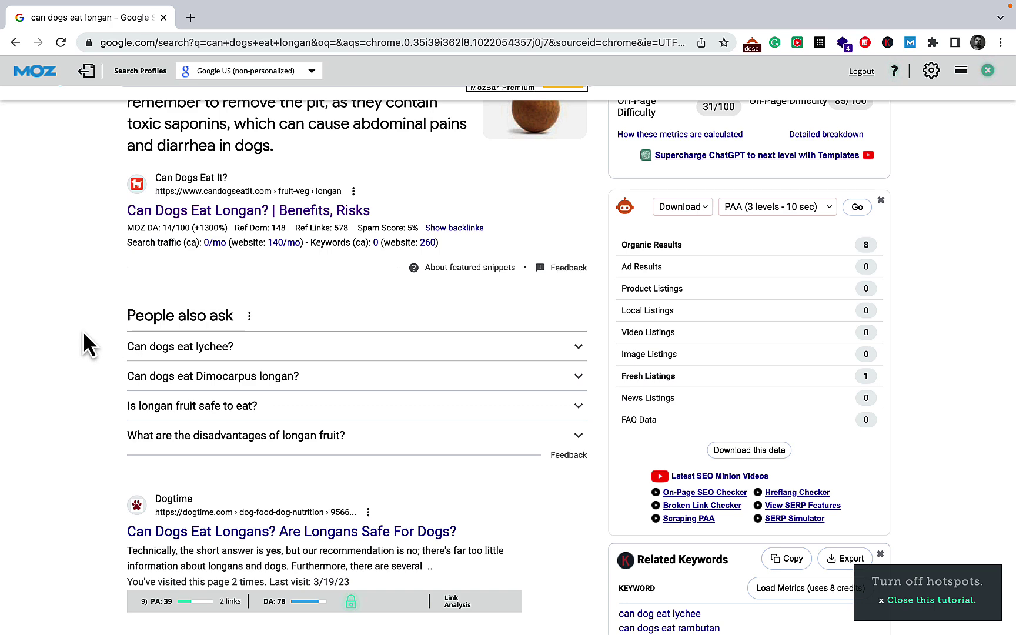
scroll(156, 300, down, 2)
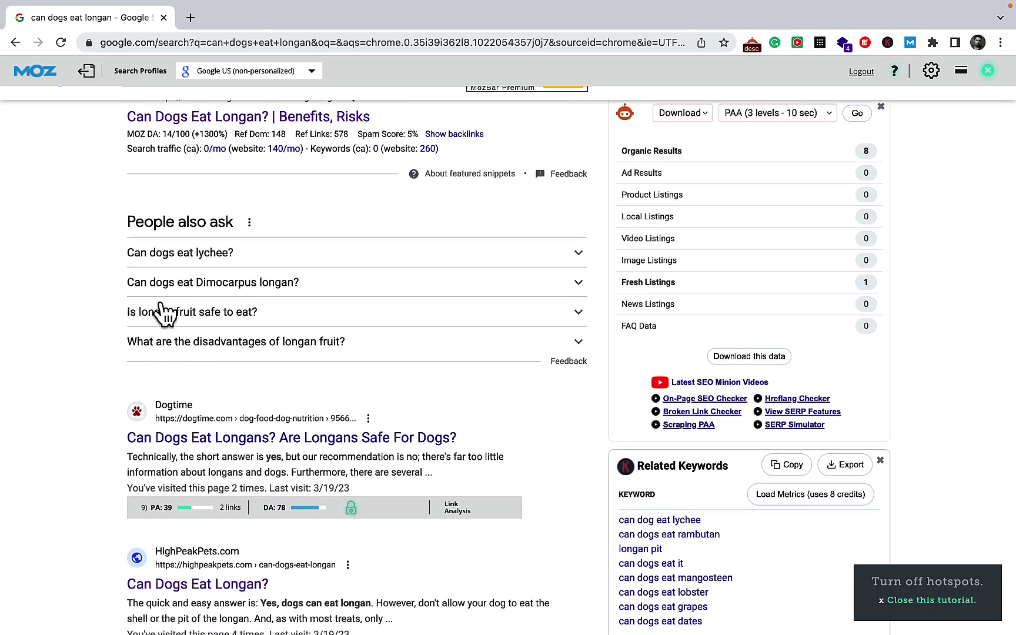
scroll(166, 344, down, 3)
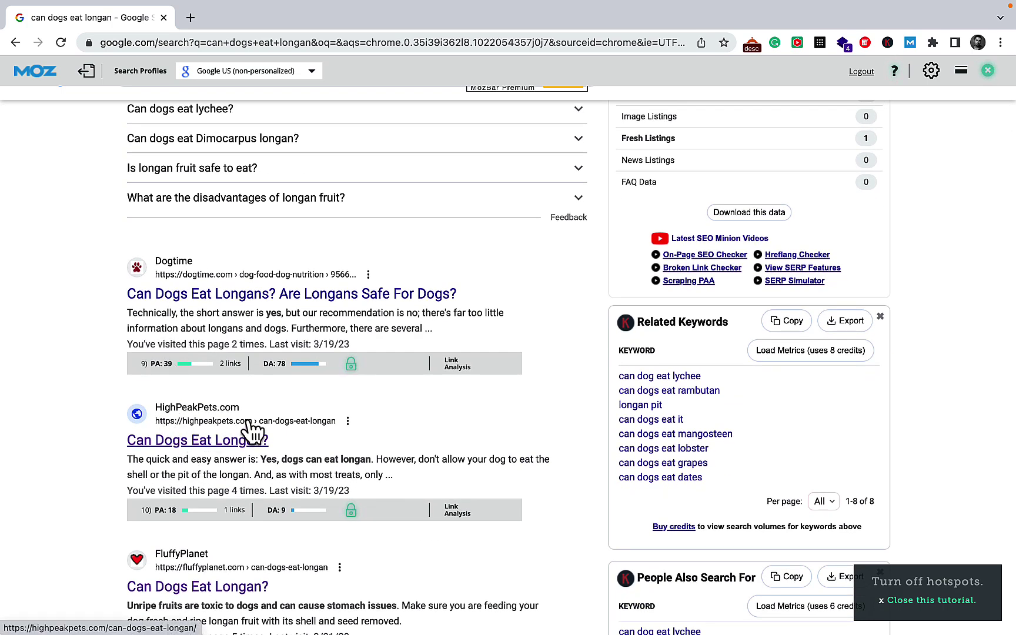
scroll(147, 429, down, 2)
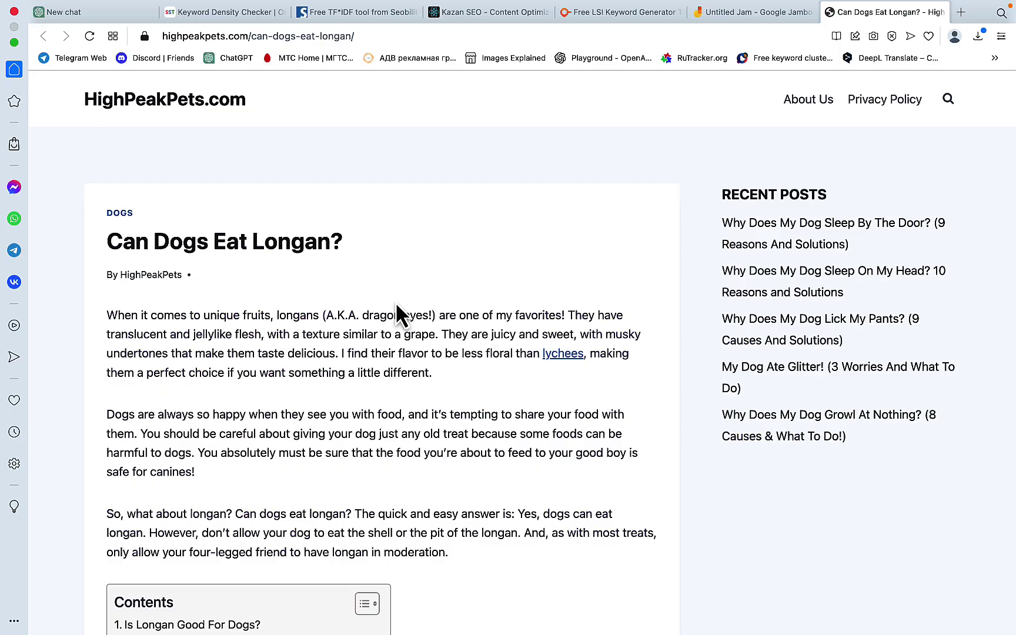
Step: Step through the Keyword Density Checker and Seobility TF*IDF pages to Kazan SEO's projects list
scroll(395, 301, down, 15)
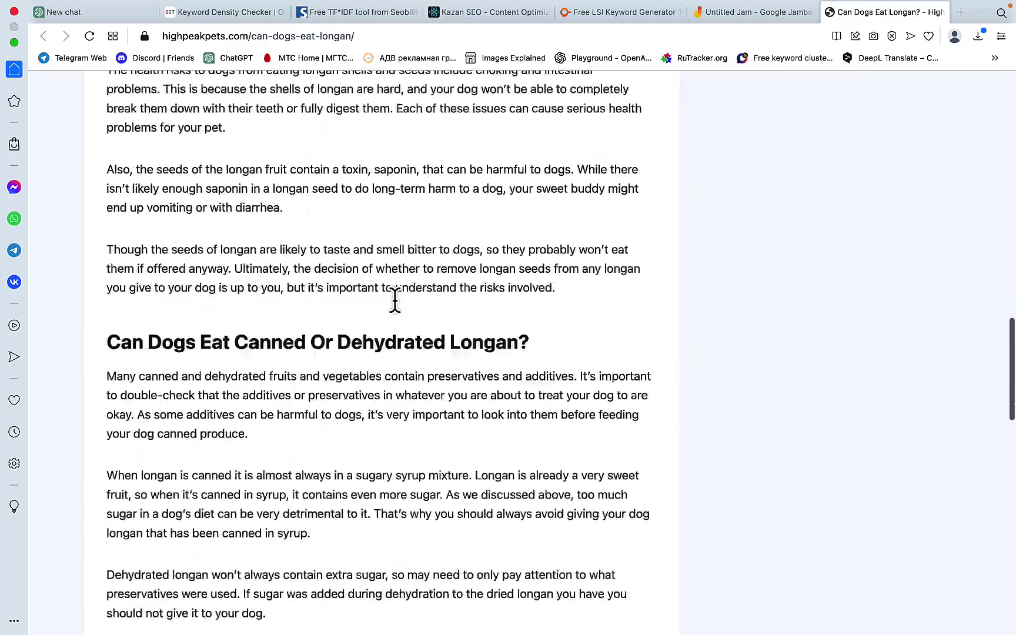
scroll(395, 302, down, 20)
scroll(395, 302, up, 10)
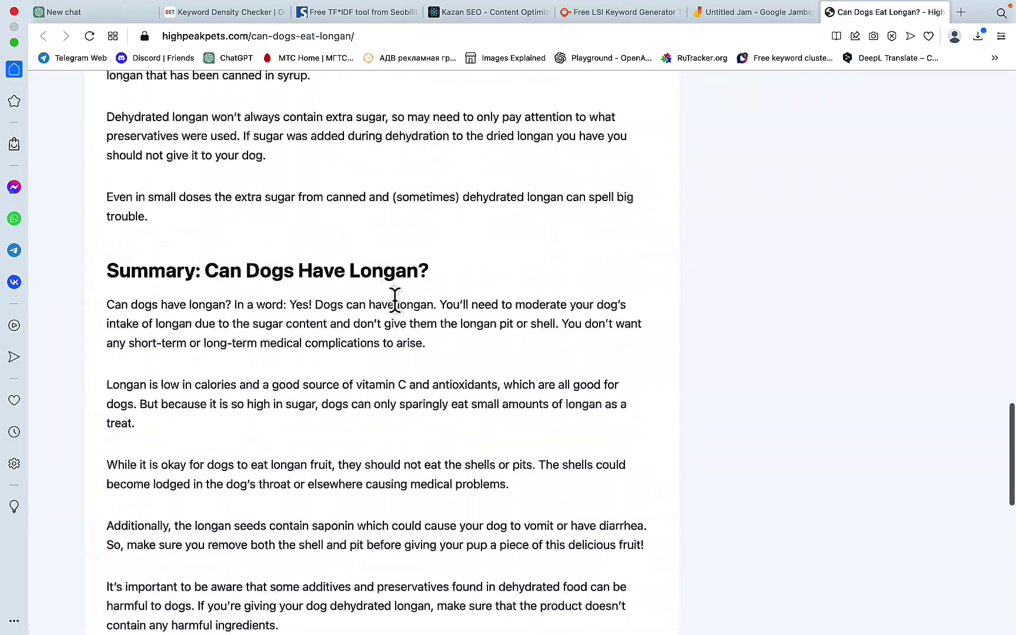
scroll(395, 301, up, 20)
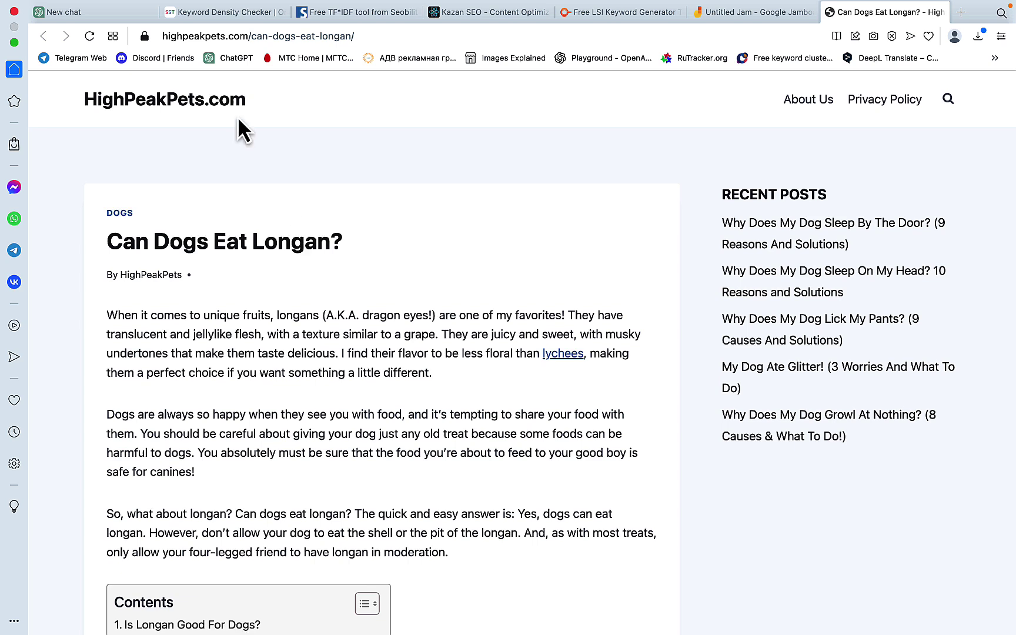
click(214, 16)
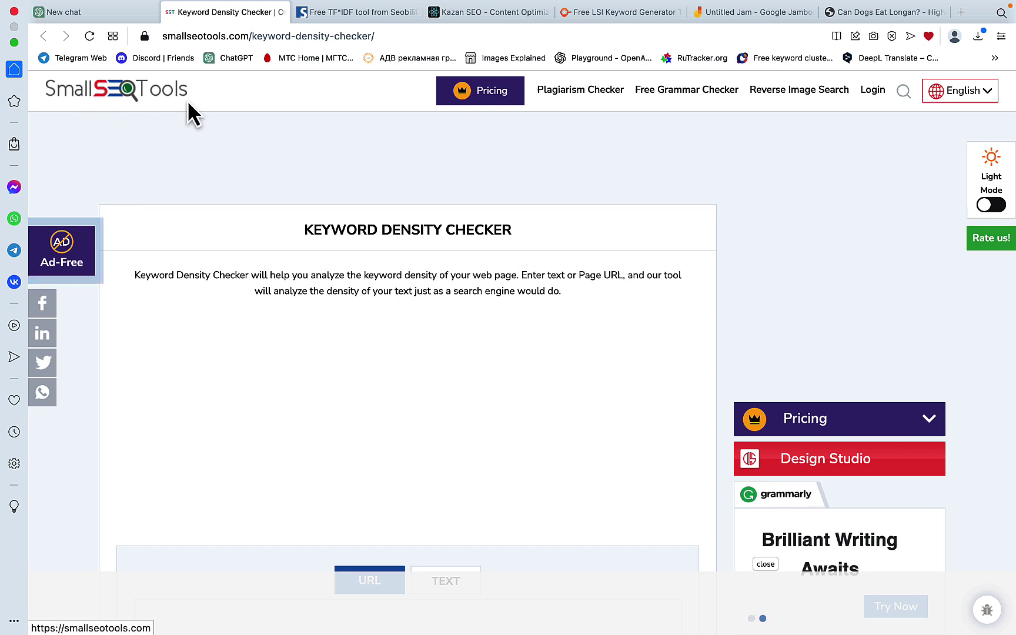
click(351, 12)
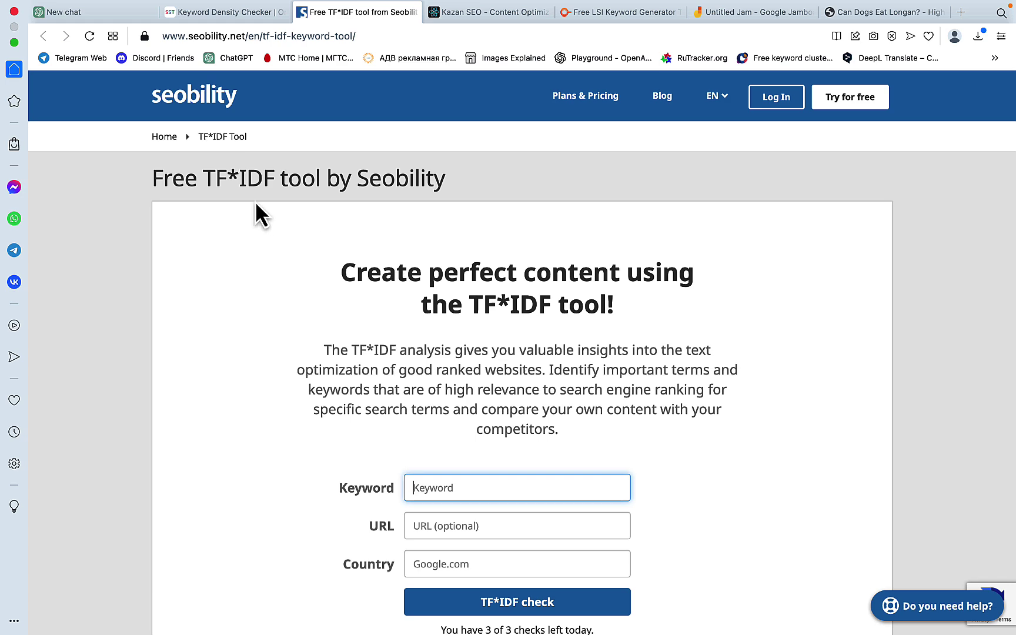
click(497, 13)
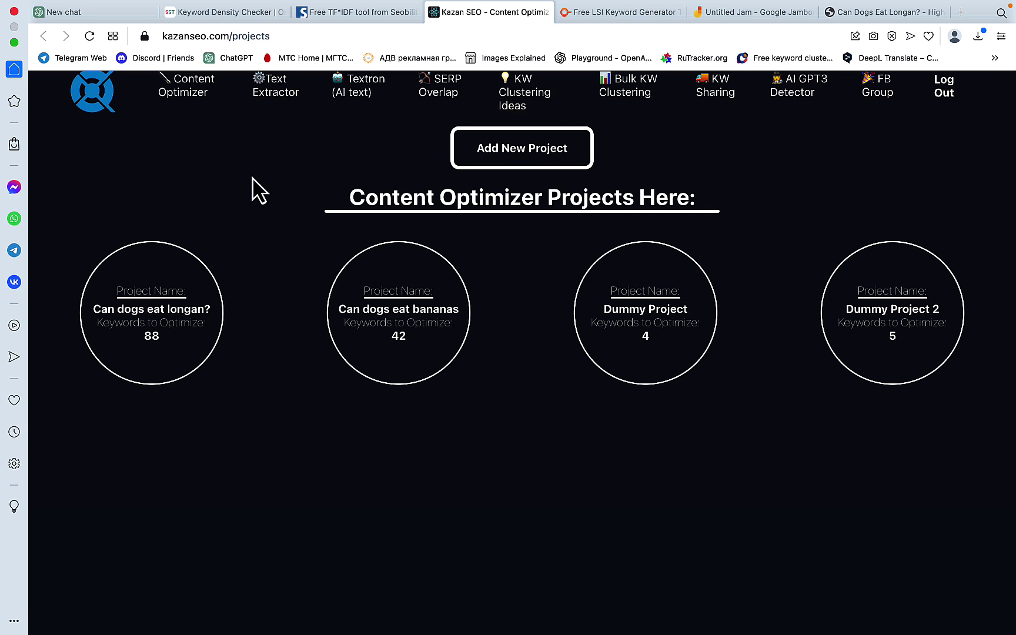
Step: Visit the Free LSI Keyword Generator and new ChatGPT chat, then show the five-column Jamboard scorecard
click(614, 16)
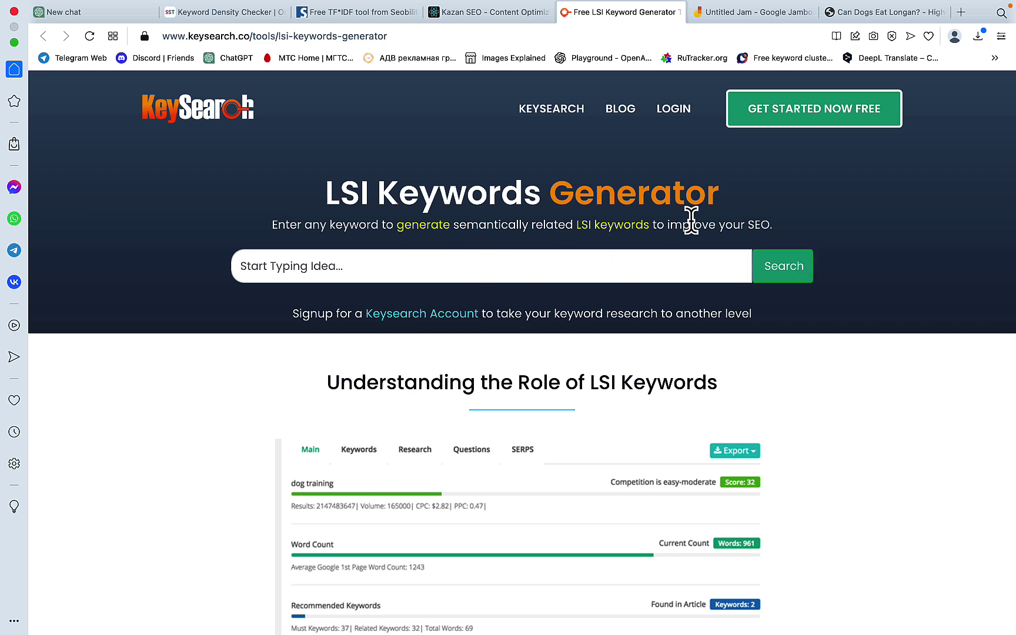
click(121, 17)
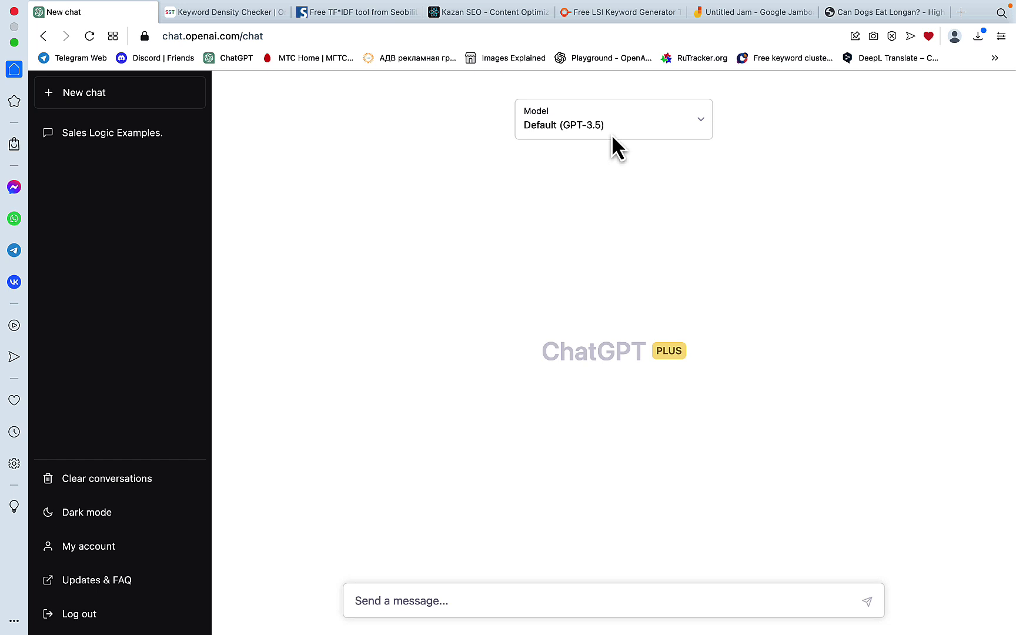
click(772, 18)
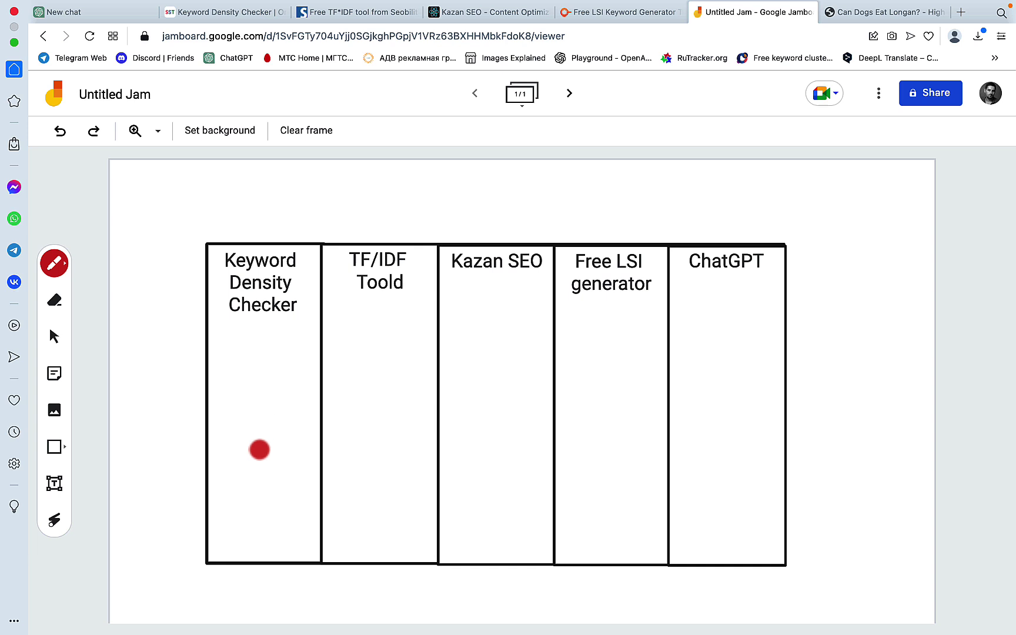
Step: Select the HighPeakPets.com 'Can Dogs Eat Longan?' article text and switch to the empty GPT-3.5 chat
click(853, 14)
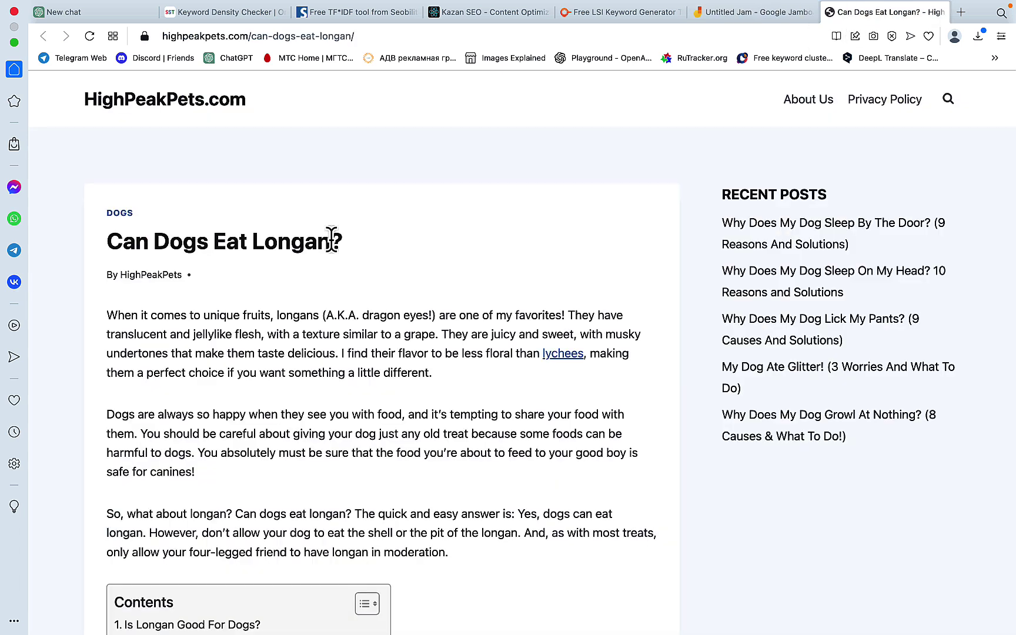
scroll(333, 238, down, 2)
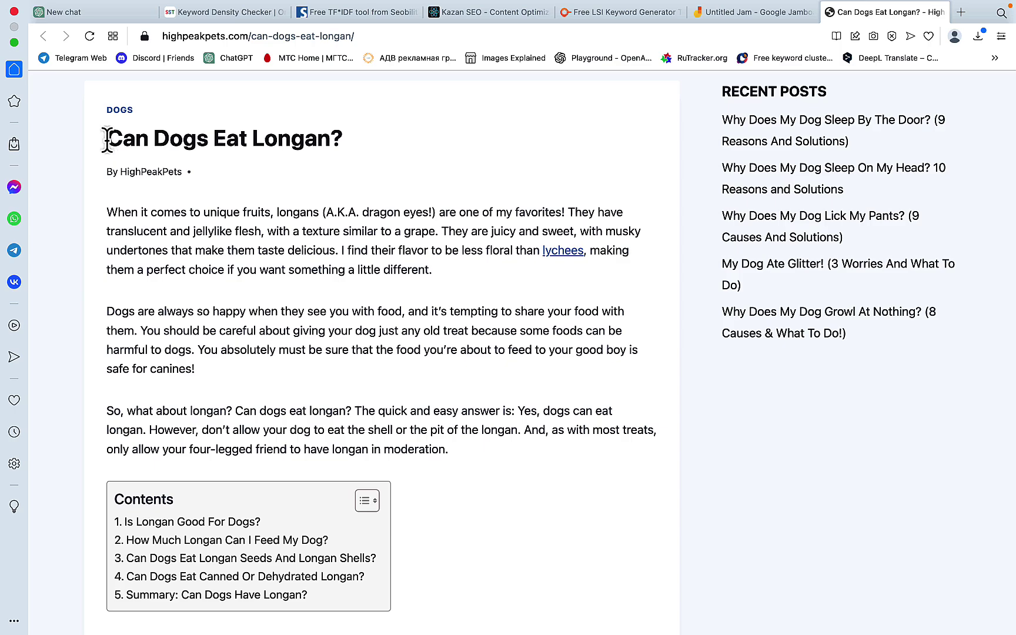
drag(107, 138, 256, 625)
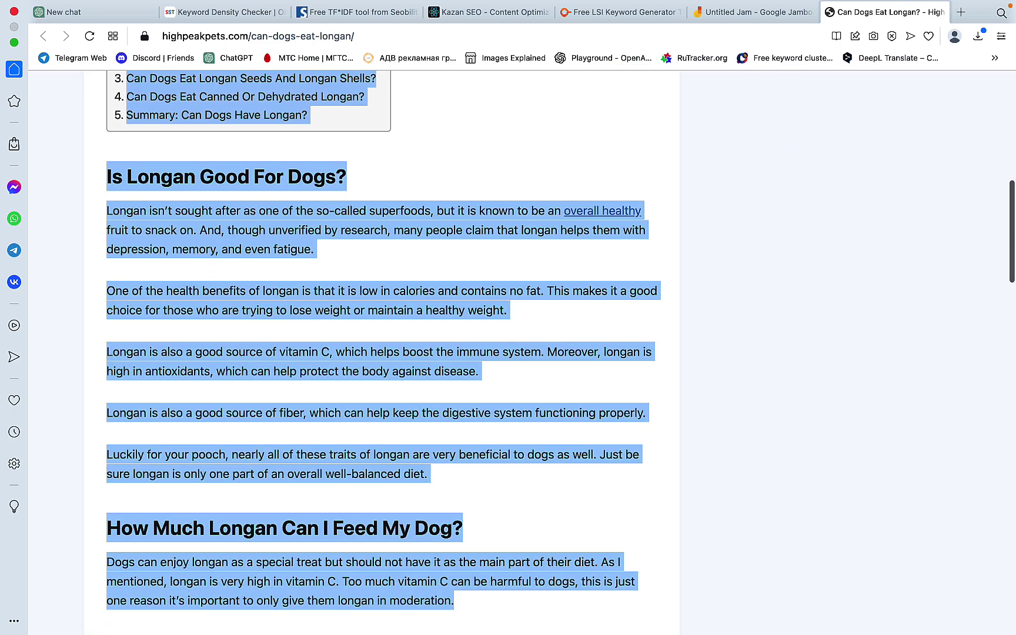
scroll(534, 364, down, 8)
scroll(535, 364, up, 18)
scroll(457, 356, down, 3)
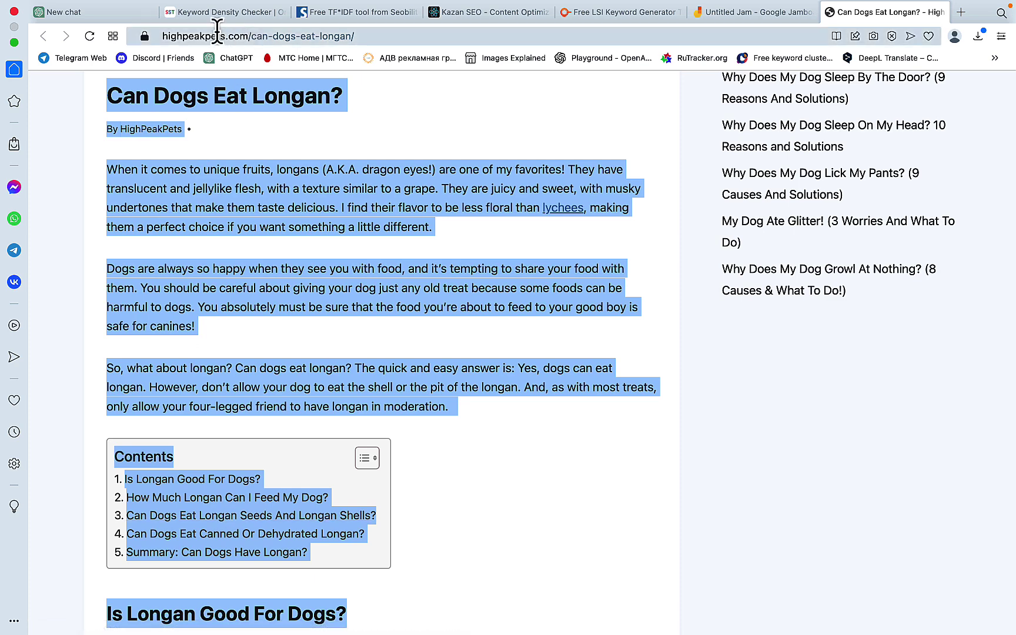
click(85, 18)
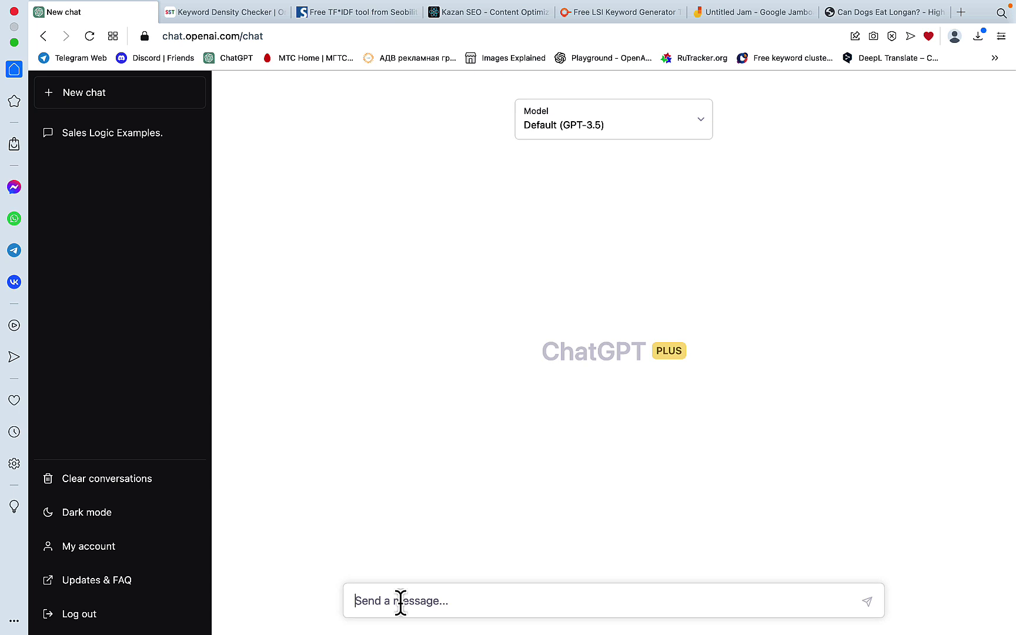
Step: Send ChatGPT the pasted longan article with an instruction, then select the returned title 'Can Dogs Eat Longan?'
text(ex)
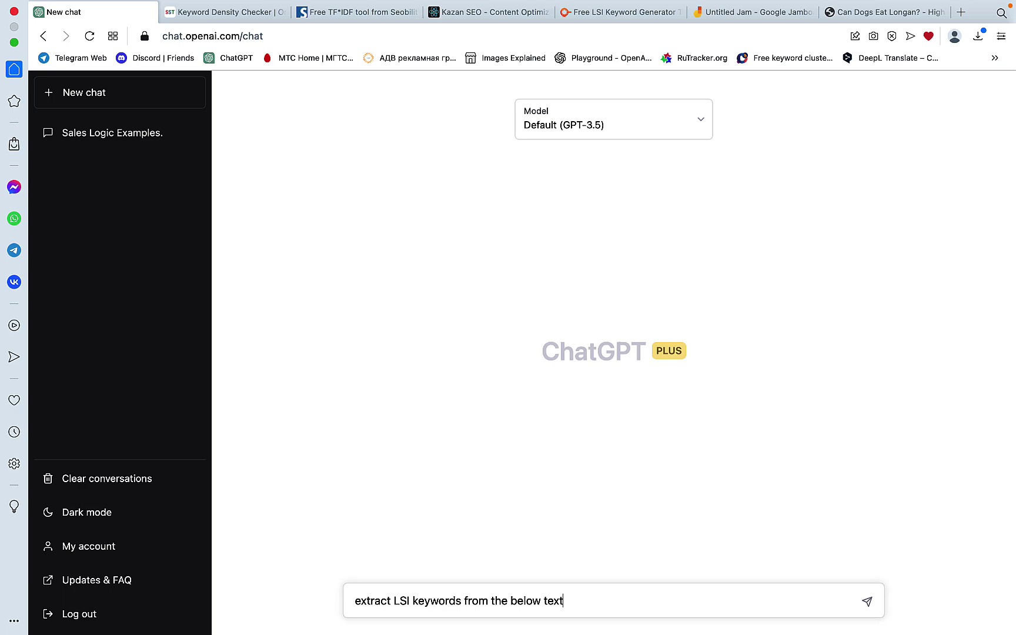
key(super+v)
key(Return)
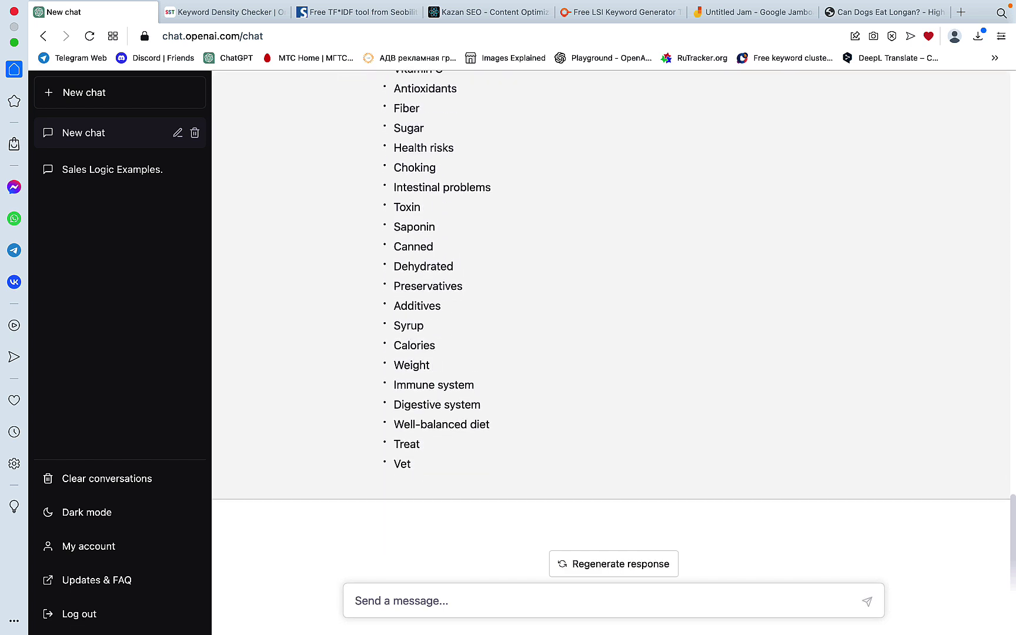
scroll(427, 524, up, 7)
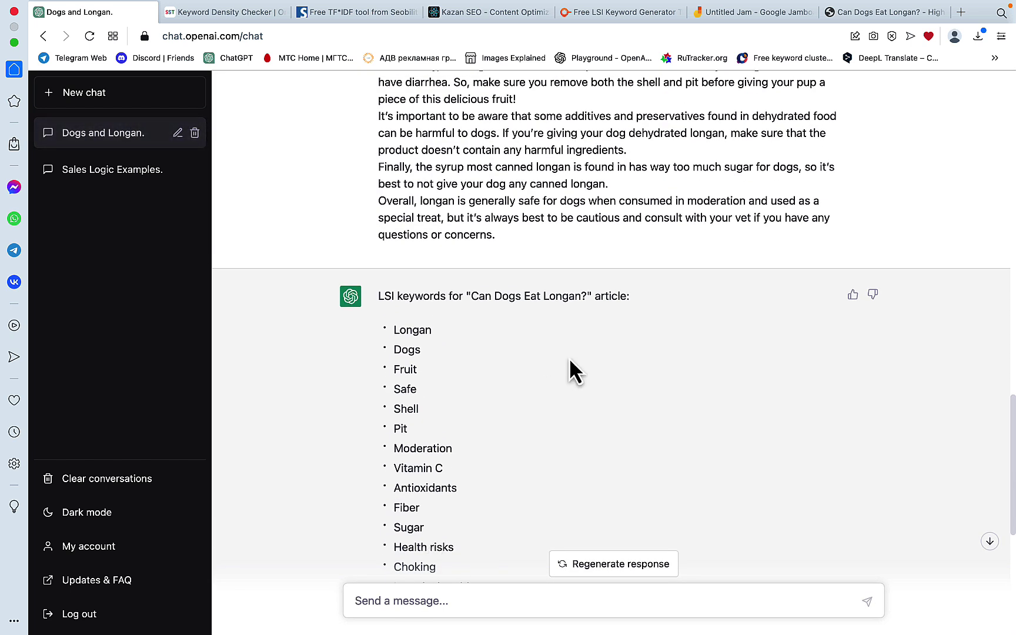
drag(586, 296, 468, 296)
key(super+c)
scroll(521, 410, down, 7)
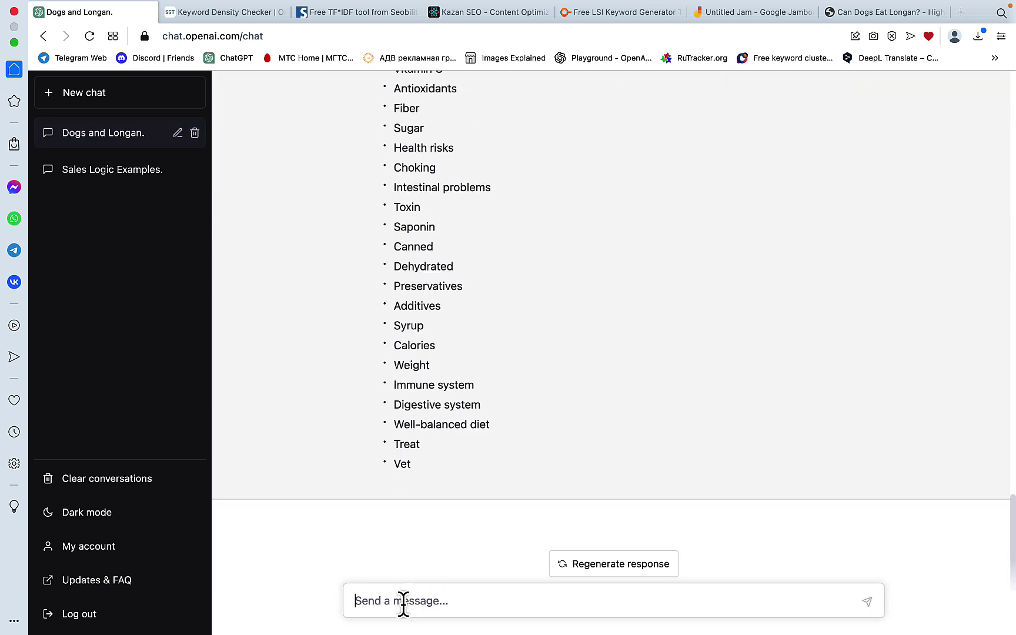
Step: Prompt ChatGPT to write a detailed article on that title using the LSI keywords, then select it
text(use)
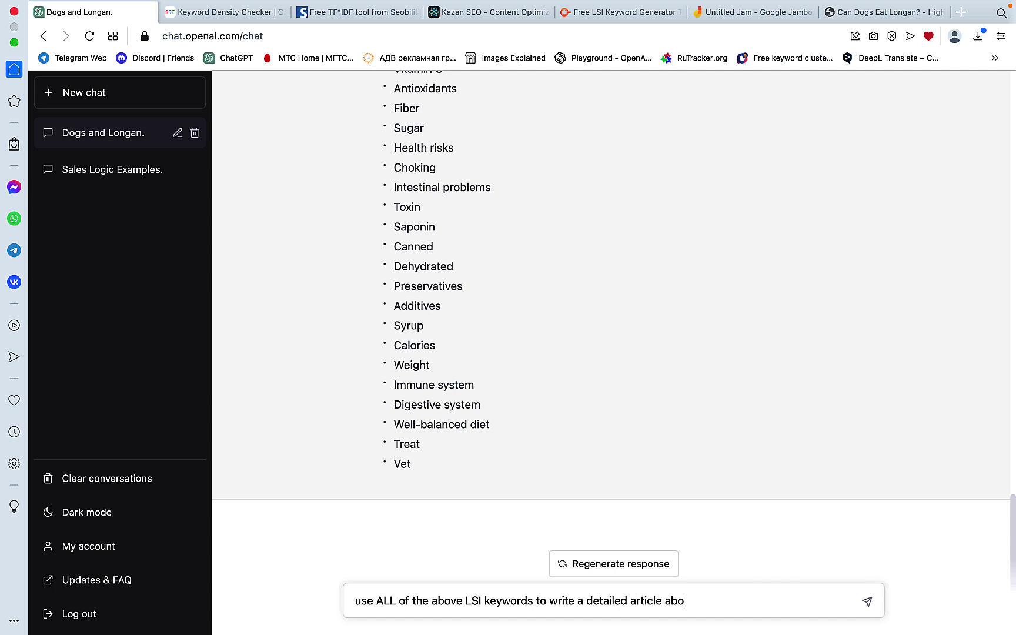
key(super+v)
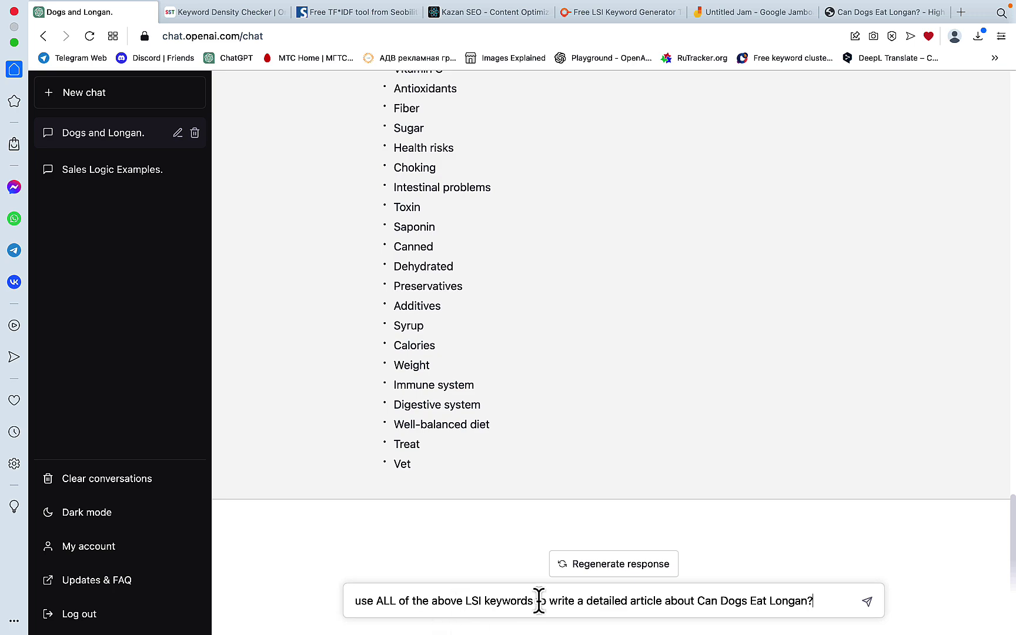
key(Return)
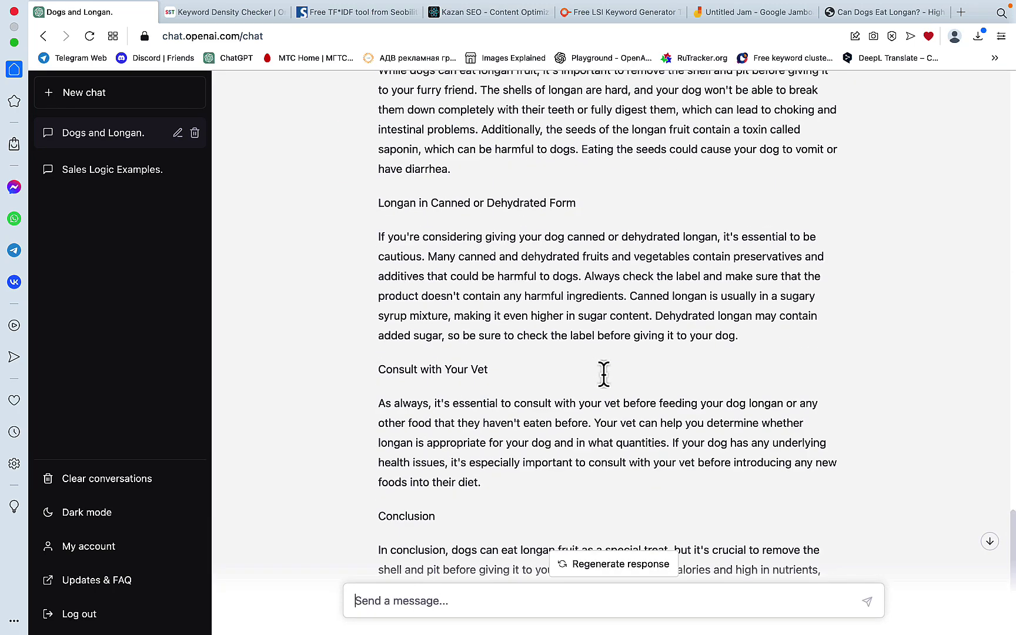
scroll(606, 385, up, 10)
scroll(608, 388, up, 1)
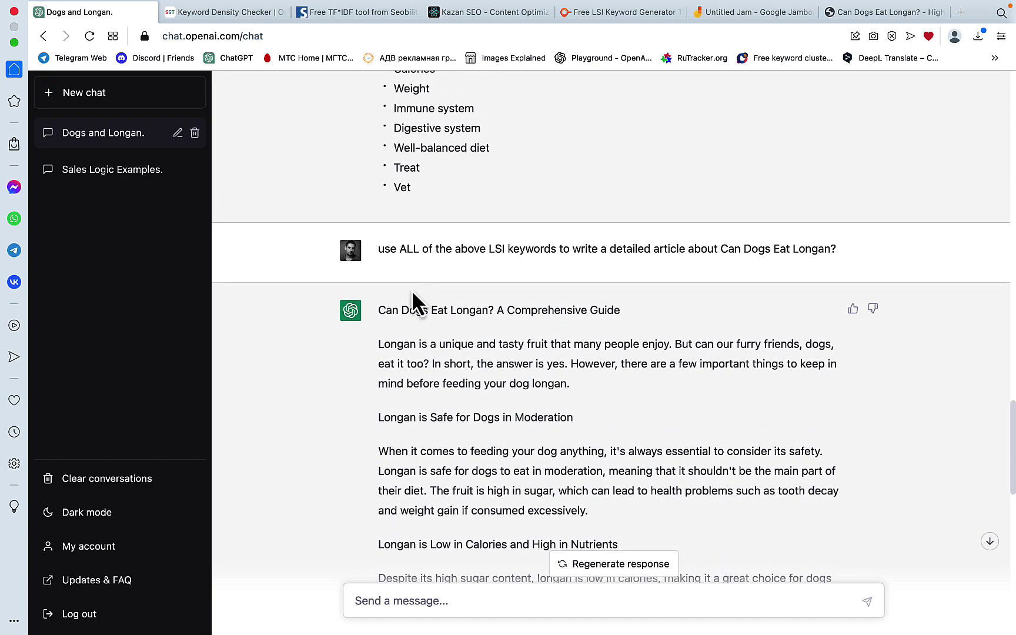
drag(377, 310, 516, 465)
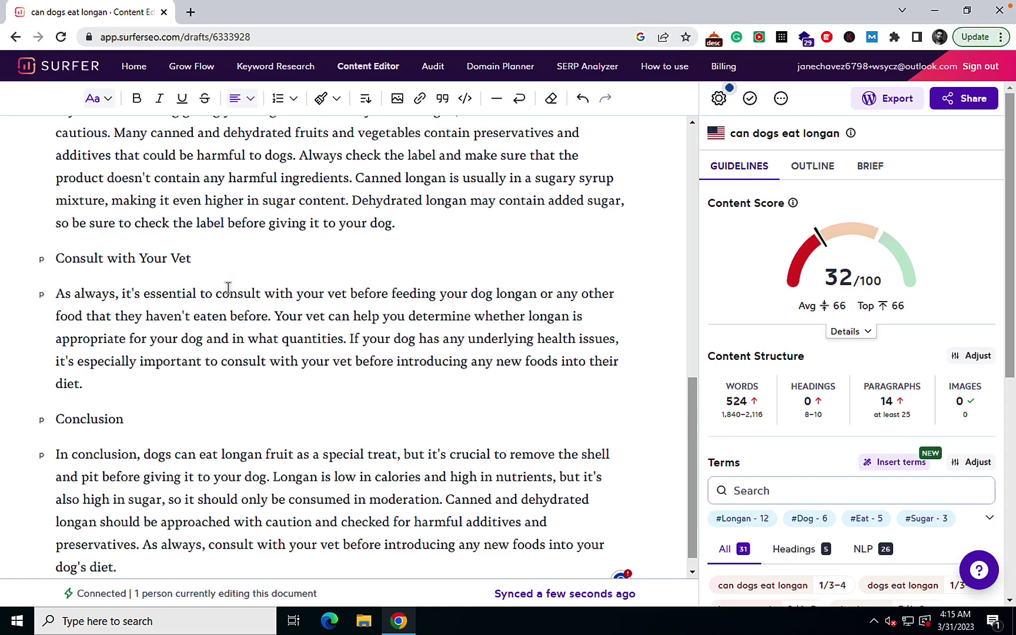
Step: Make the title H1 and section titles H2, lifting the score to 53/100 with 524 words
scroll(229, 292, up, 10)
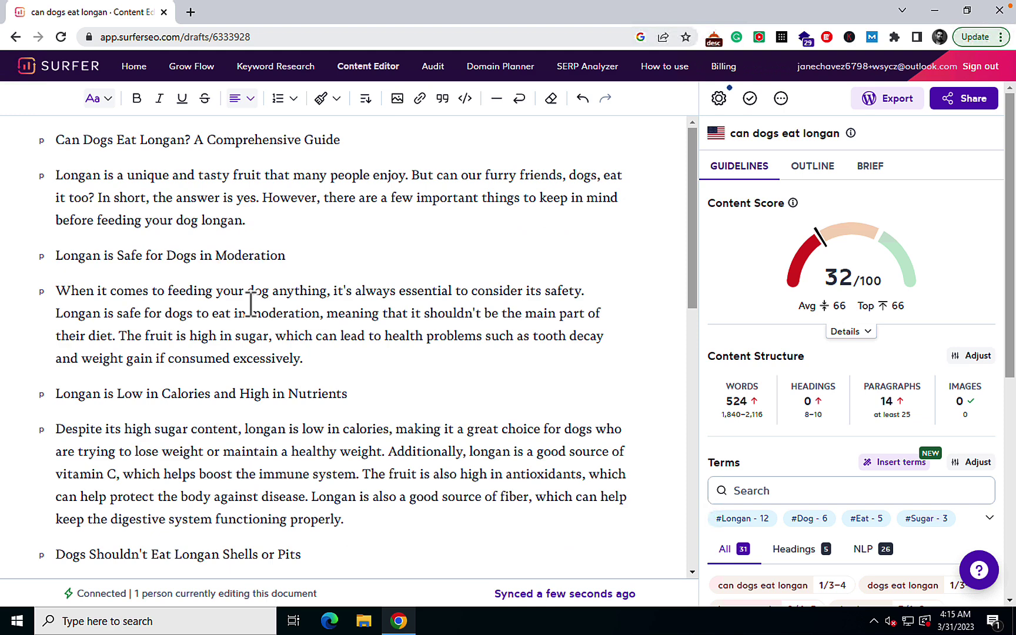
drag(58, 144, 365, 143)
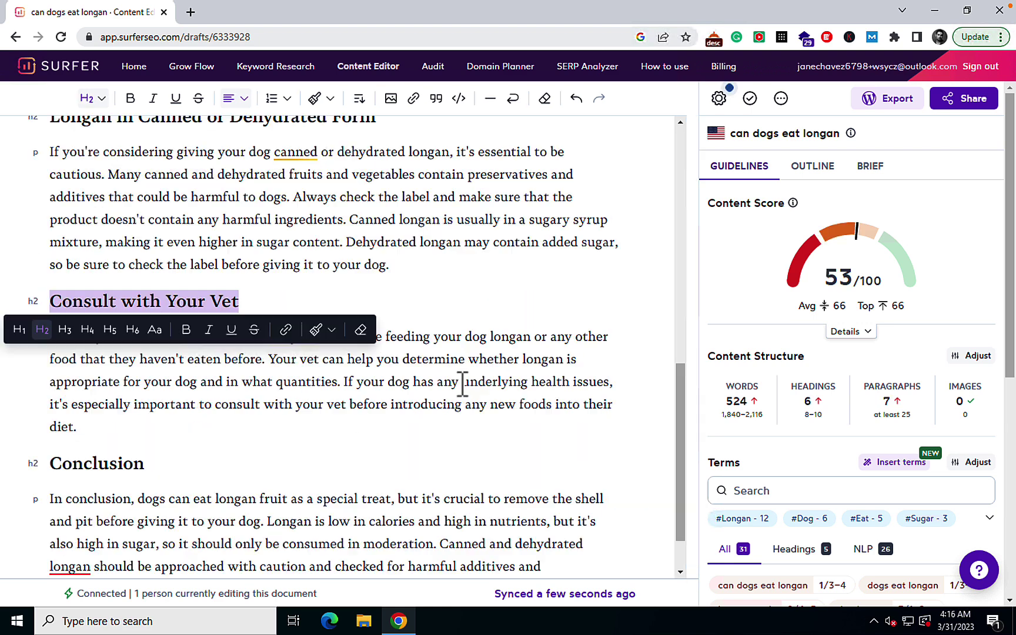
click(459, 382)
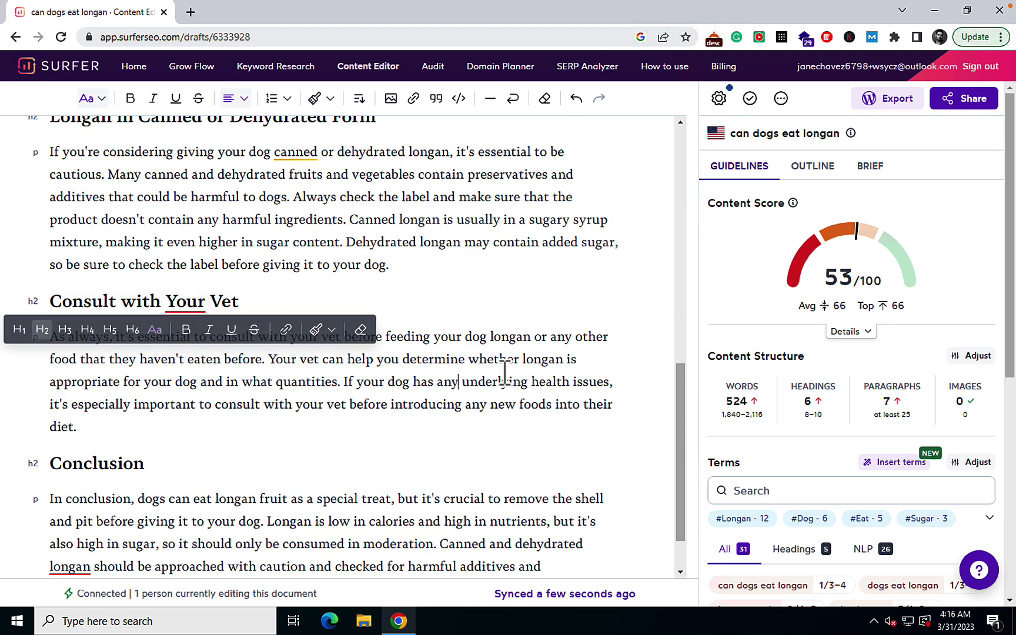
scroll(503, 371, down, 1)
scroll(502, 370, up, 15)
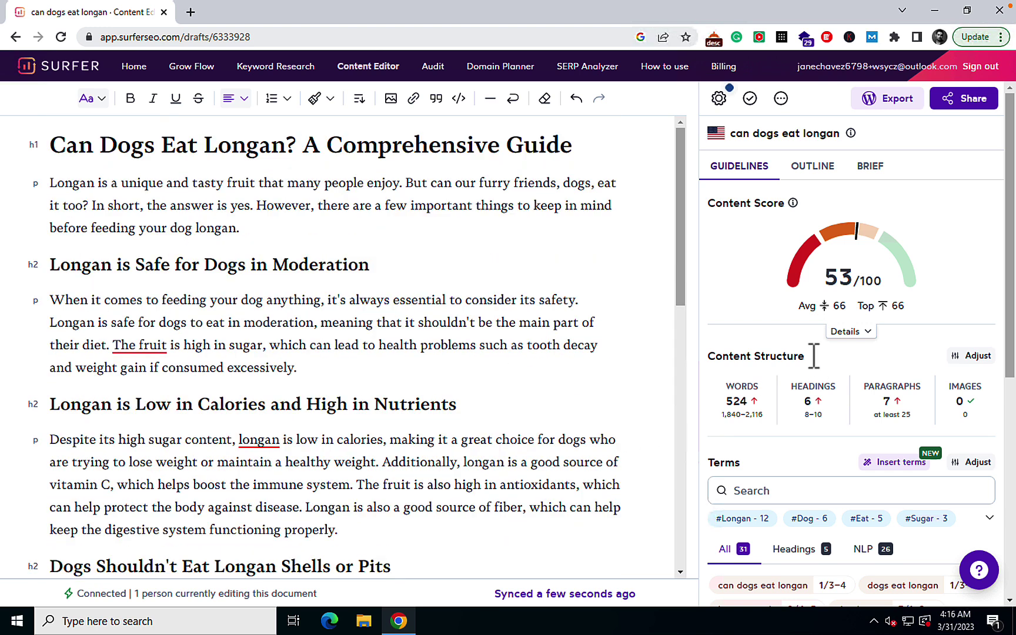
mouse_move(839, 284)
mouse_move(745, 414)
Step: Handwrite the score 53 under the ChatGPT column on the Jamboard scorecard
mouse_move(835, 624)
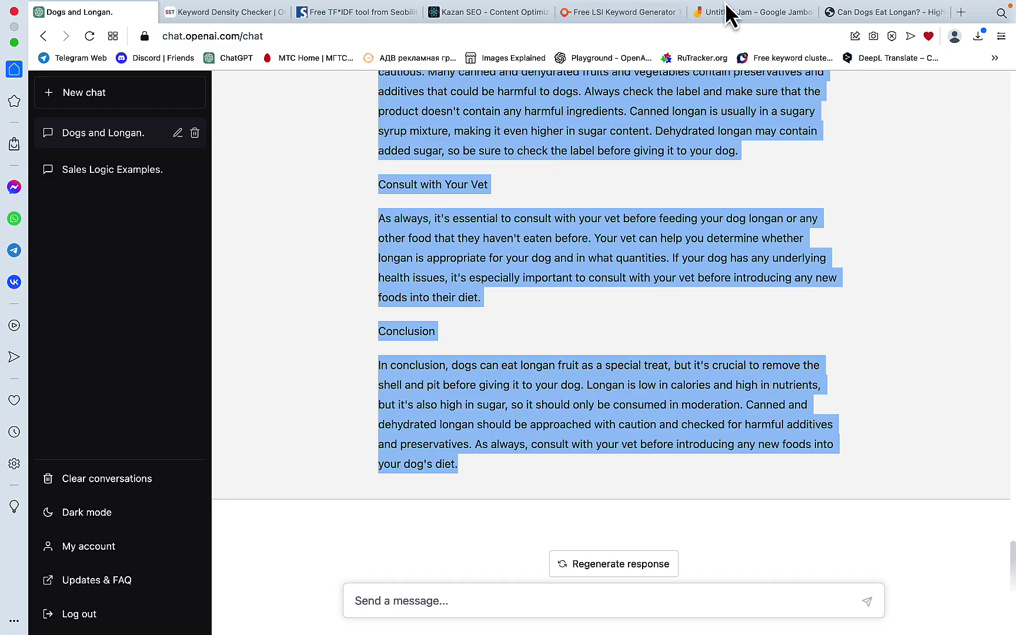
click(735, 15)
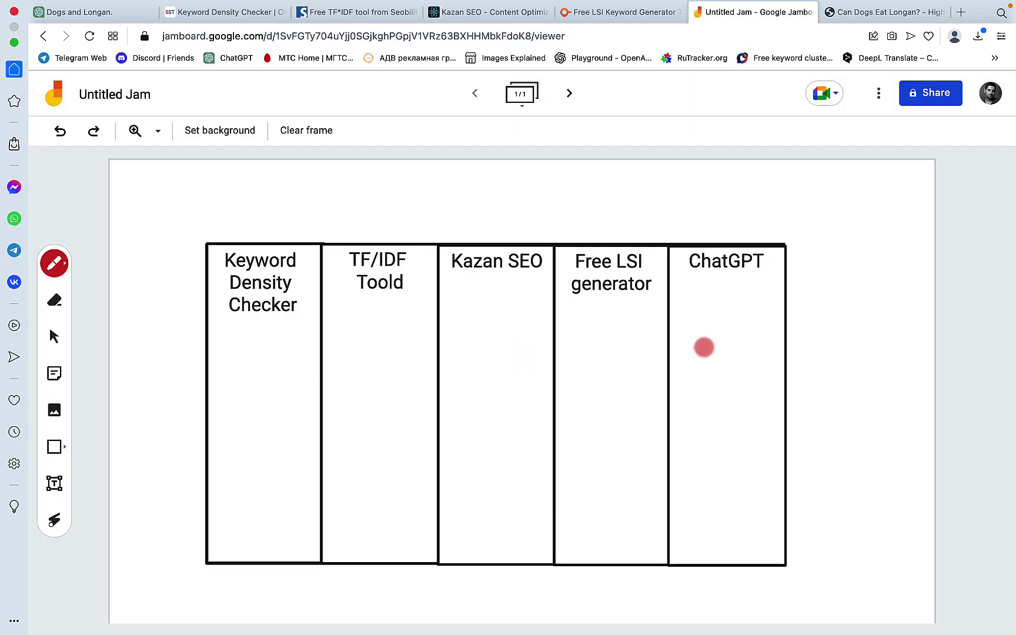
mouse_move(704, 347)
mouse_down()
mouse_move(722, 350)
mouse_move(709, 350)
mouse_move(722, 367)
mouse_move(688, 395)
mouse_up()
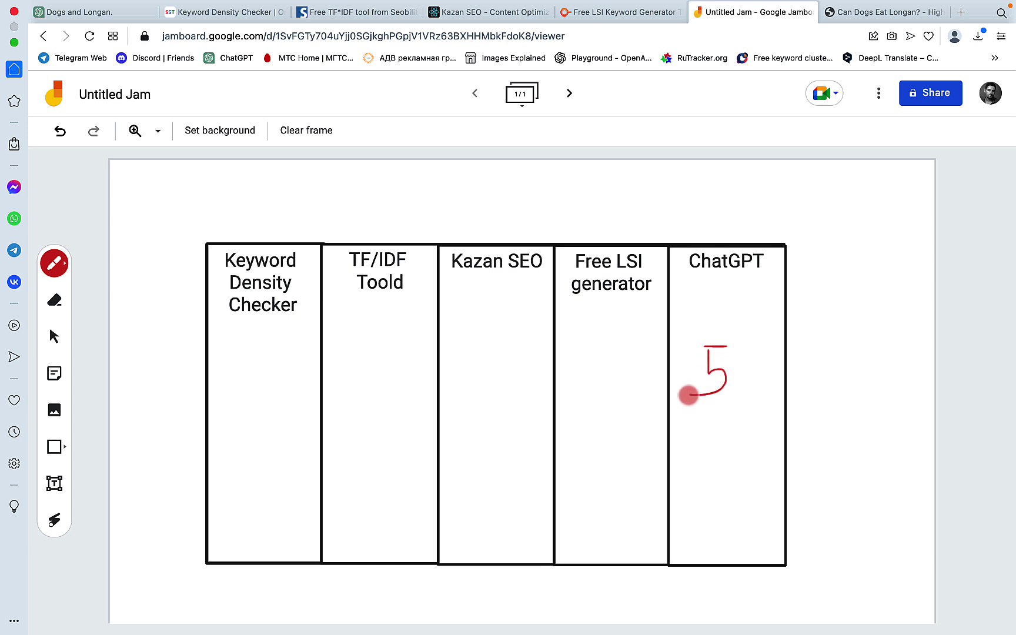
drag(753, 336, 748, 388)
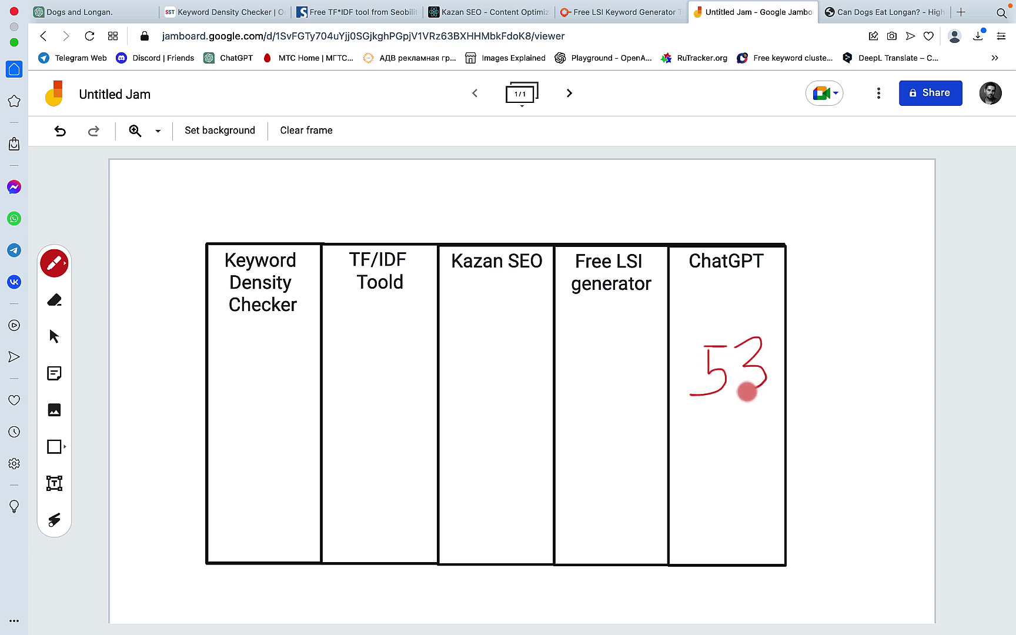
click(223, 12)
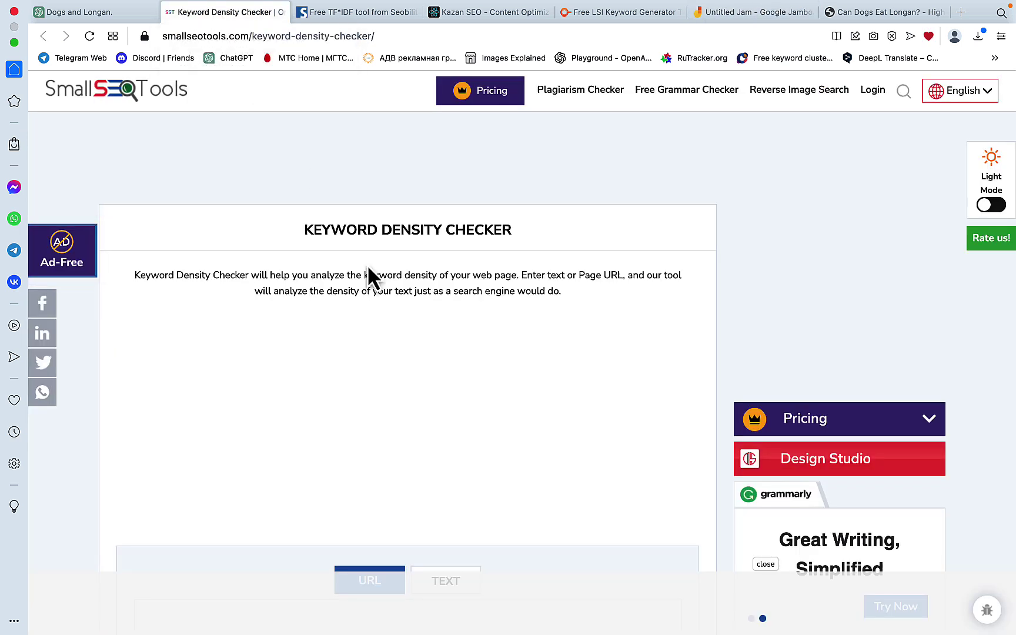
Step: Scroll to the keyword density results and view the two- and three-word frequency tables
scroll(367, 265, down, 3)
scroll(368, 268, down, 4)
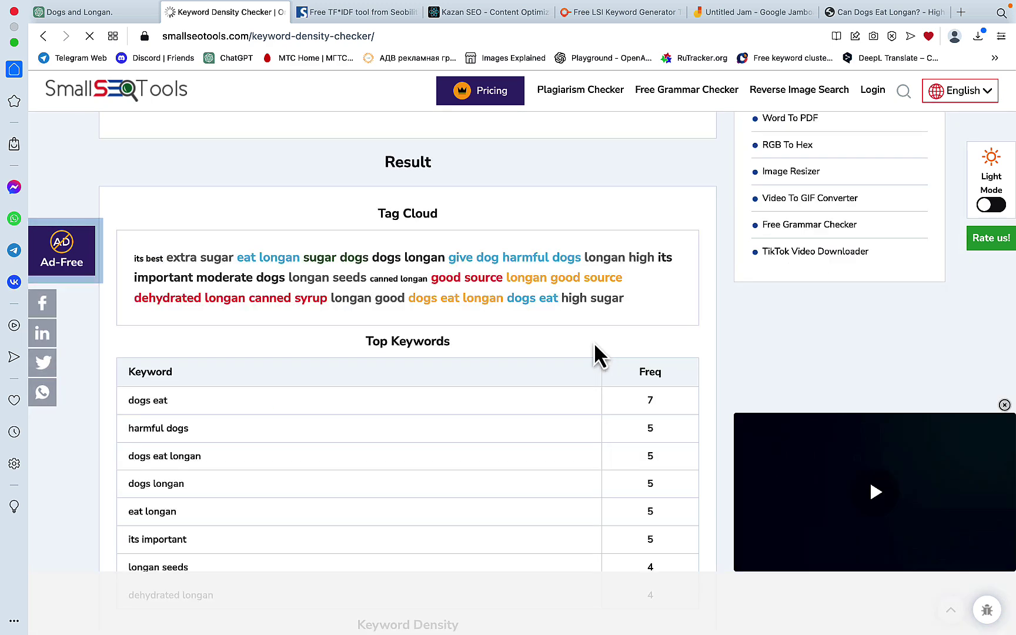
scroll(595, 347, down, 4)
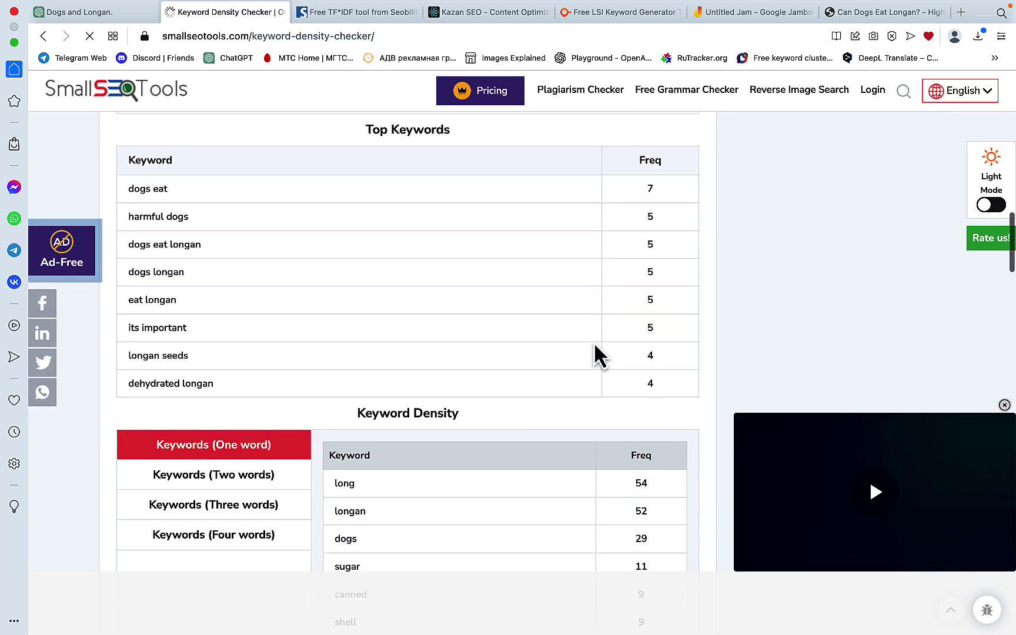
scroll(595, 347, down, 1)
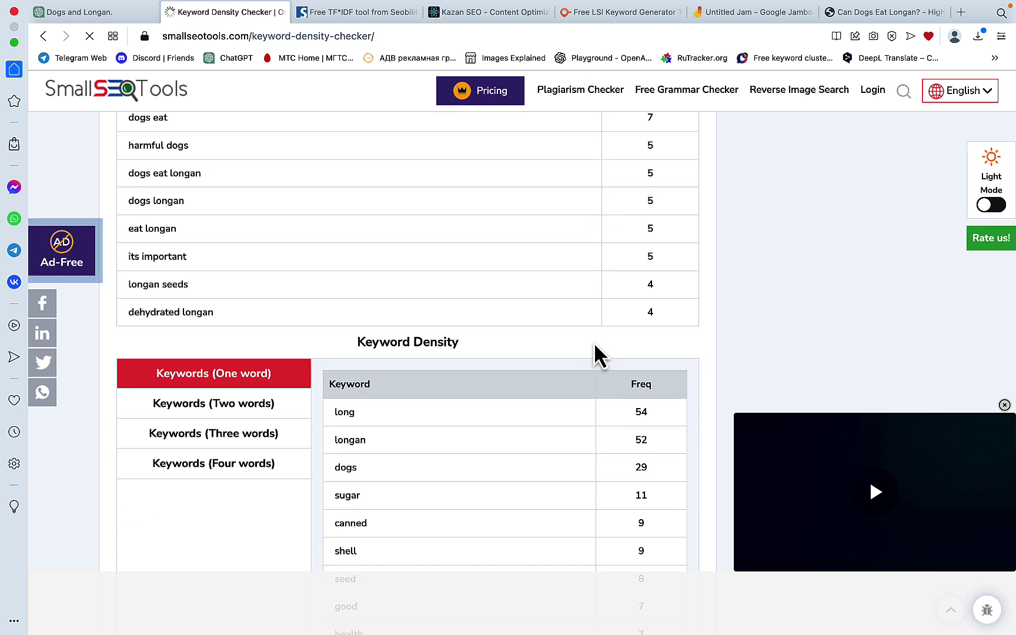
scroll(593, 342, down, 1)
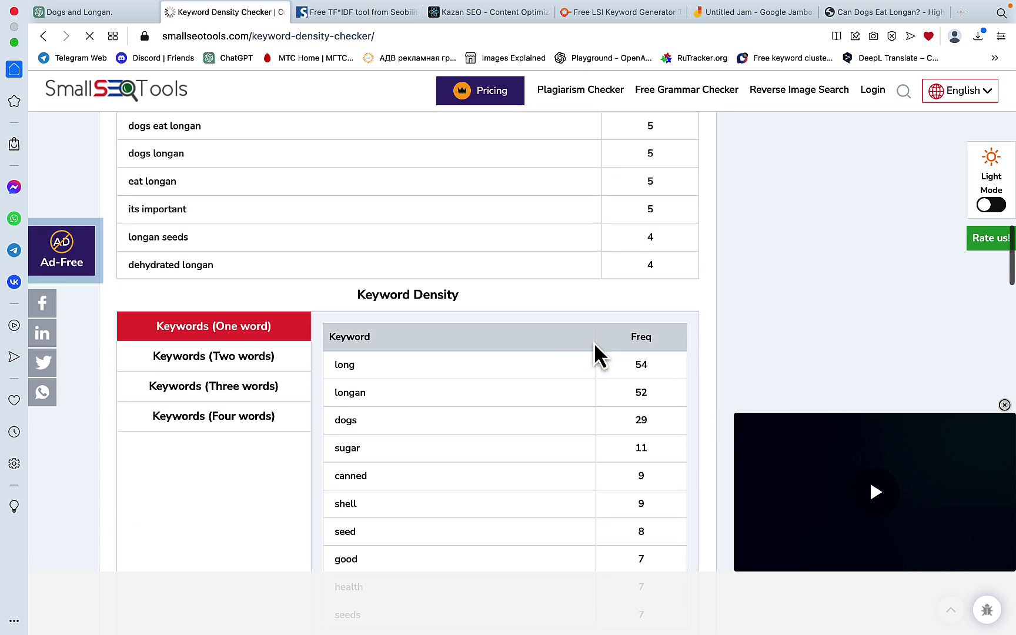
click(235, 363)
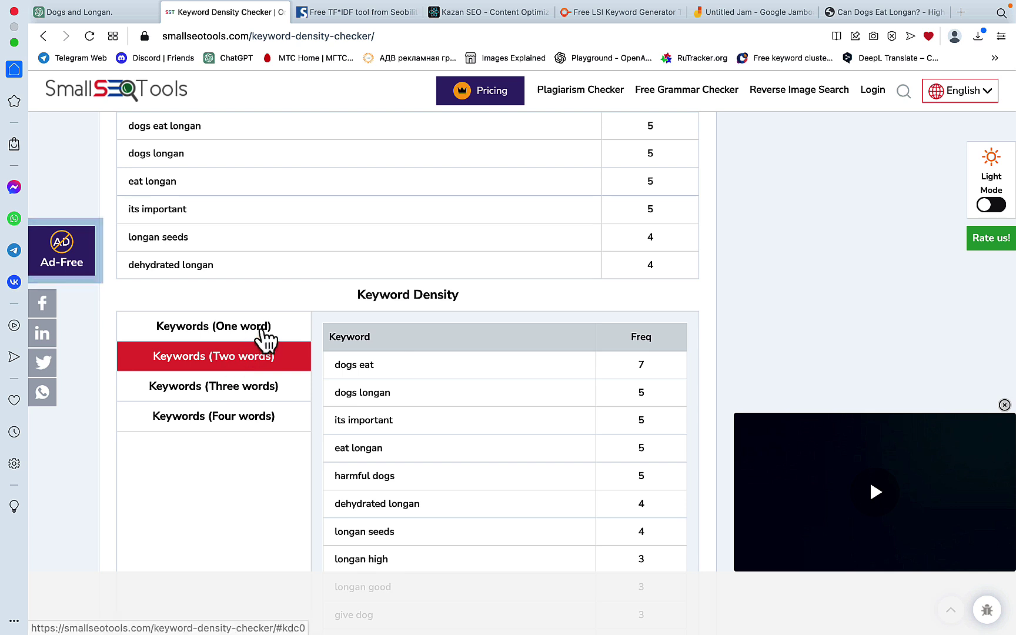
click(259, 397)
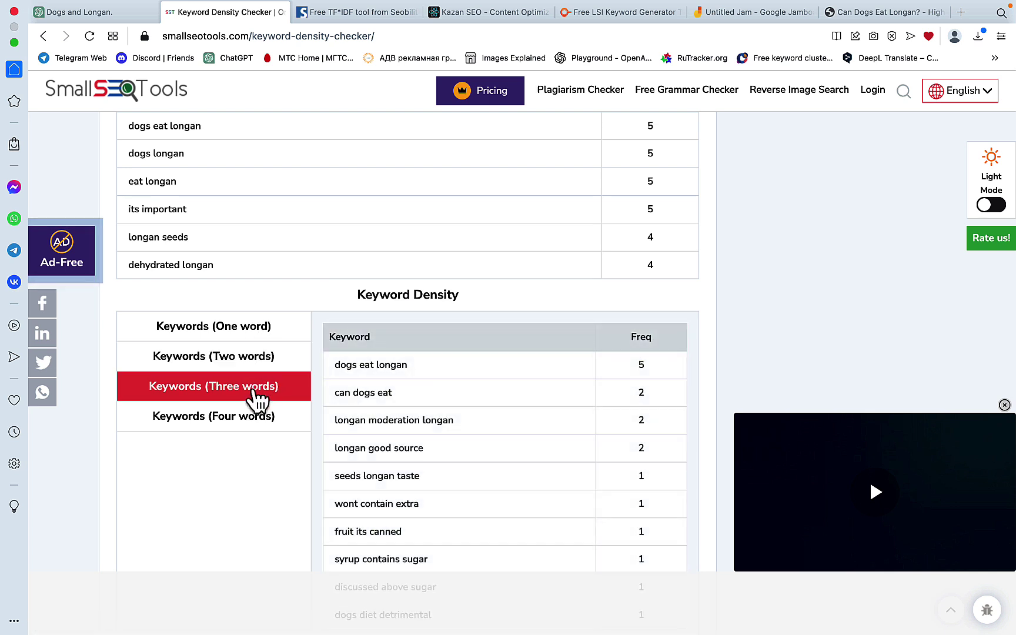
Step: Paste the copied top keyword list into the Dogs and Longan ChatGPT prompt
key(ctrl+shift+Tab)
click(225, 13)
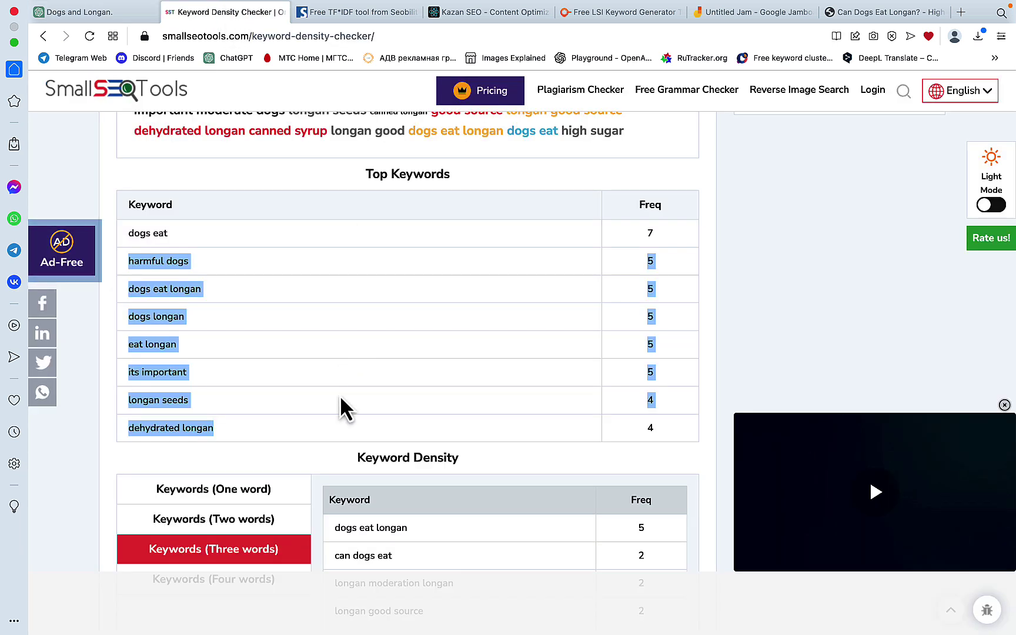
click(88, 12)
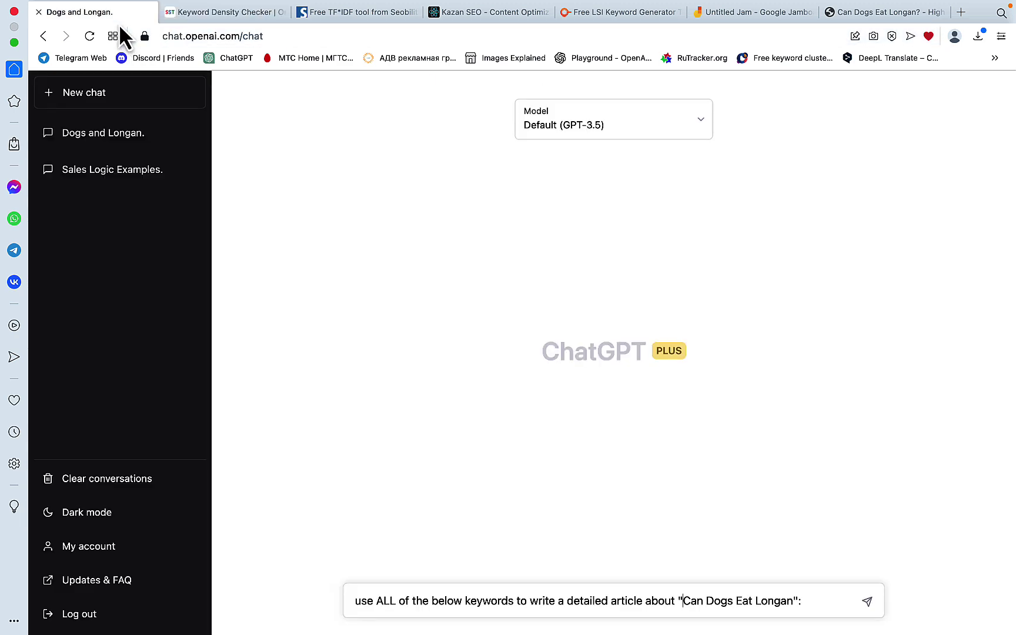
key(super+v)
key(ctrl+Tab)
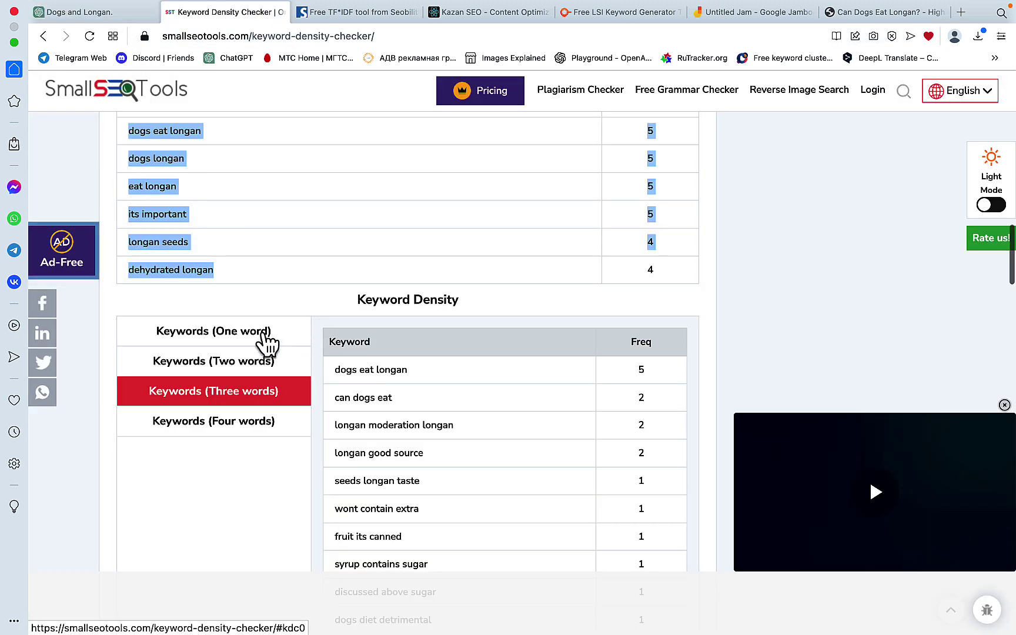
Step: Cycle the one-, two- and three-word tables, settling on two-word frequencies led by 'dogs eat' at 7
click(268, 342)
click(250, 362)
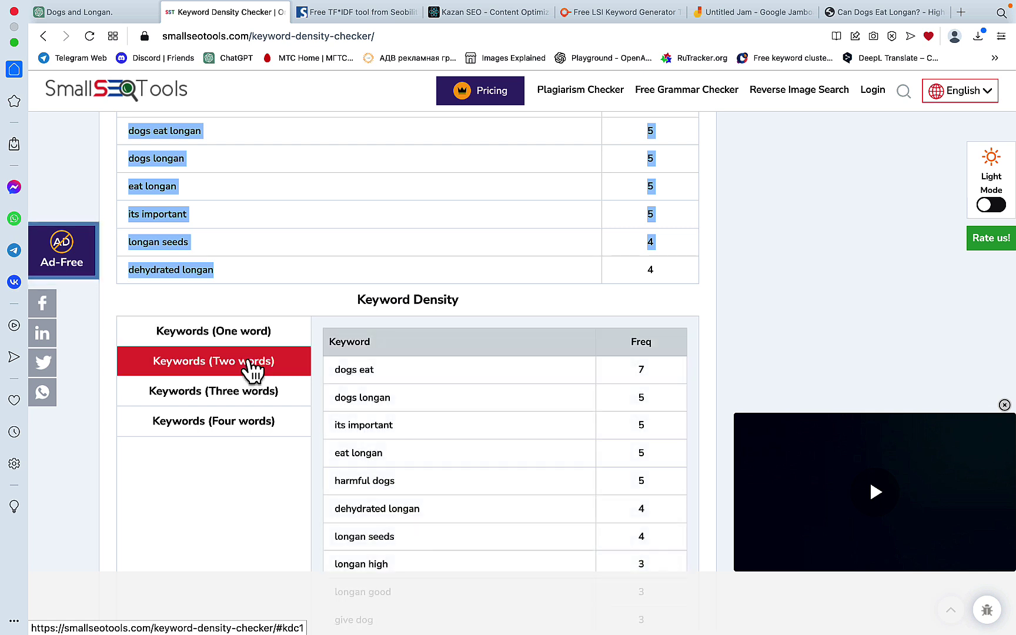
click(241, 393)
scroll(246, 269, down, 2)
click(246, 269)
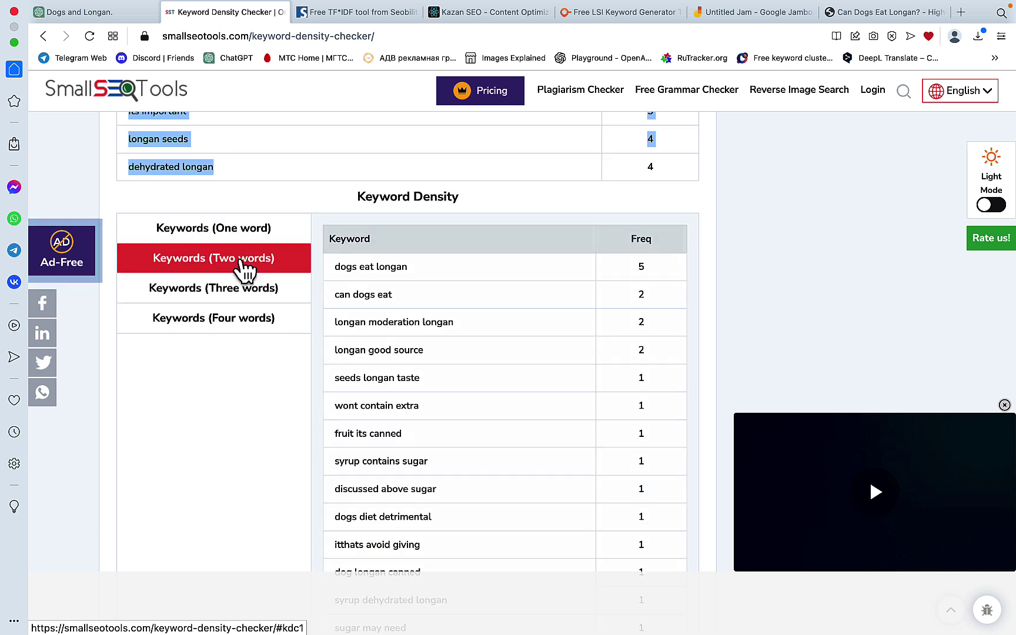
scroll(253, 309, down, 1)
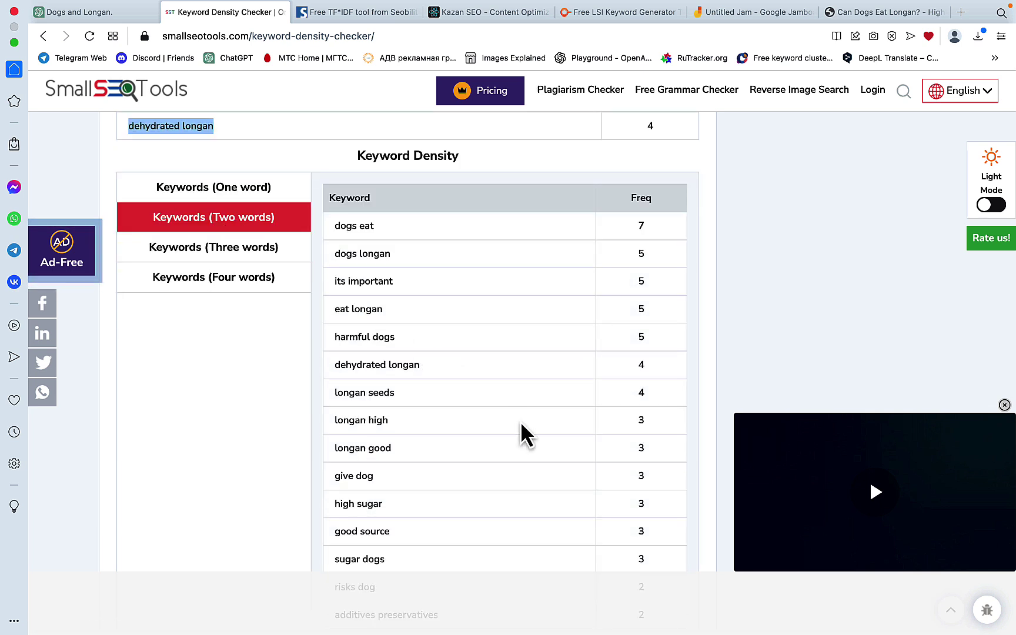
scroll(521, 421, down, 3)
scroll(521, 421, up, 2)
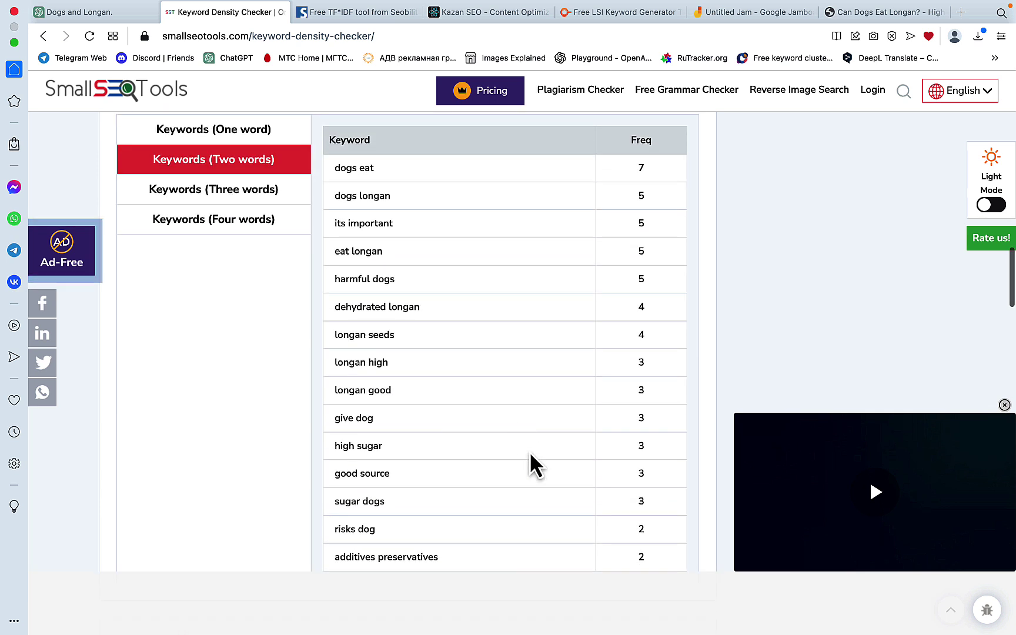
Step: Add dogs longan, its important and eat longan to the prompt's keyword line, removing frequency numbers
drag(585, 556, 345, 175)
key(ctrl+shift+Tab)
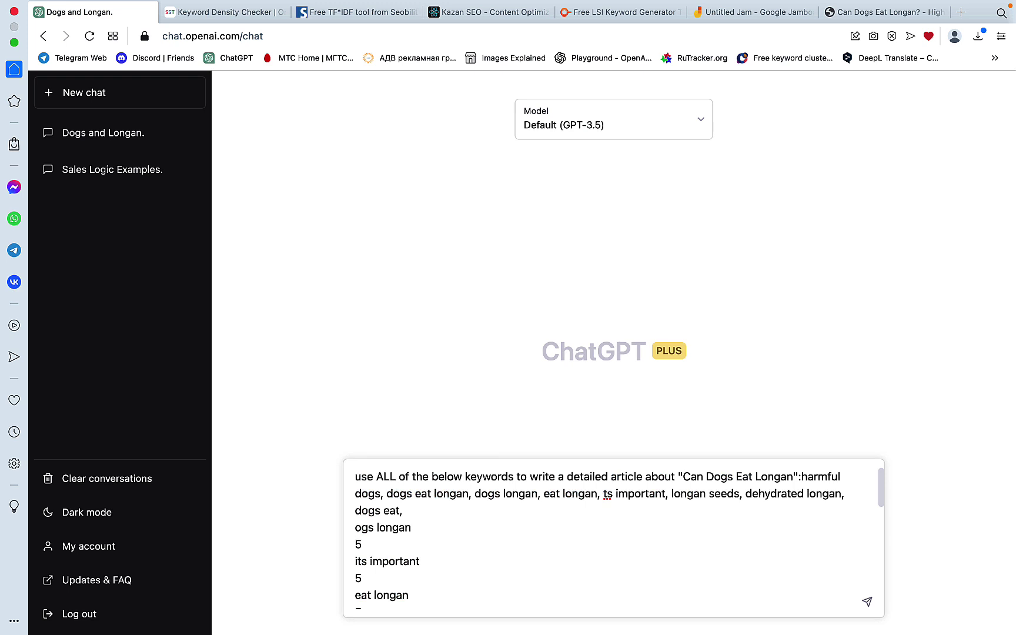
key(BackSpace)
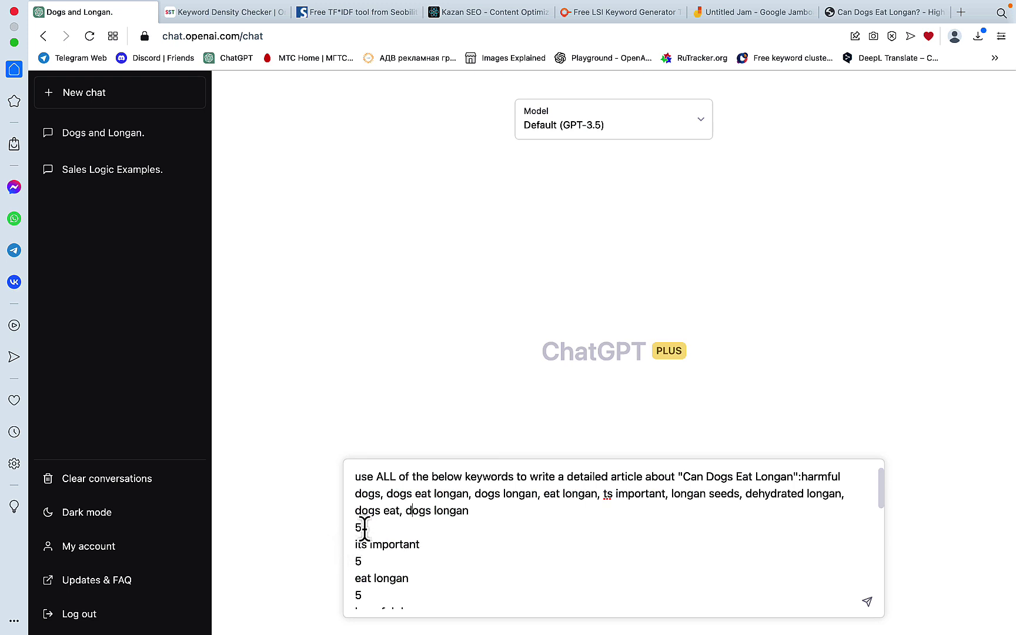
key(BackSpace)
key(BackSpace)
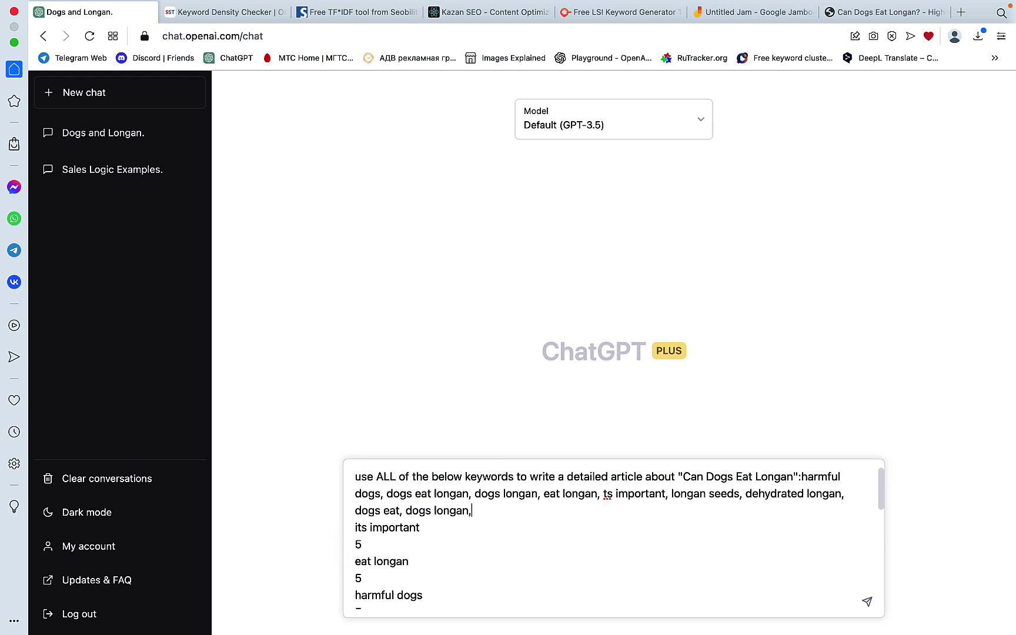
click(355, 523)
key(BackSpace)
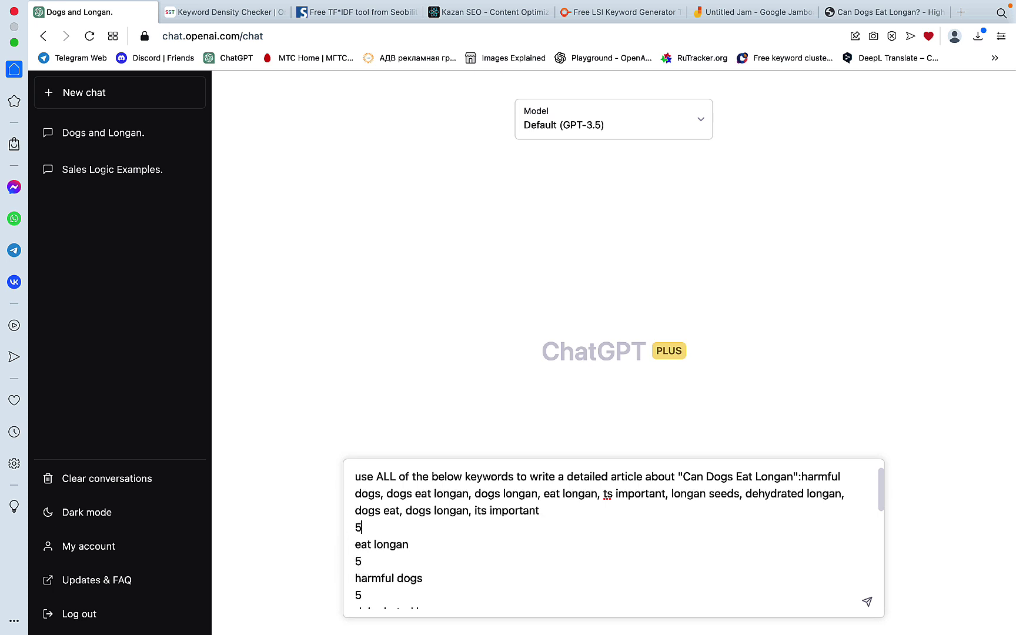
key(BackSpace)
key(BackSpace)
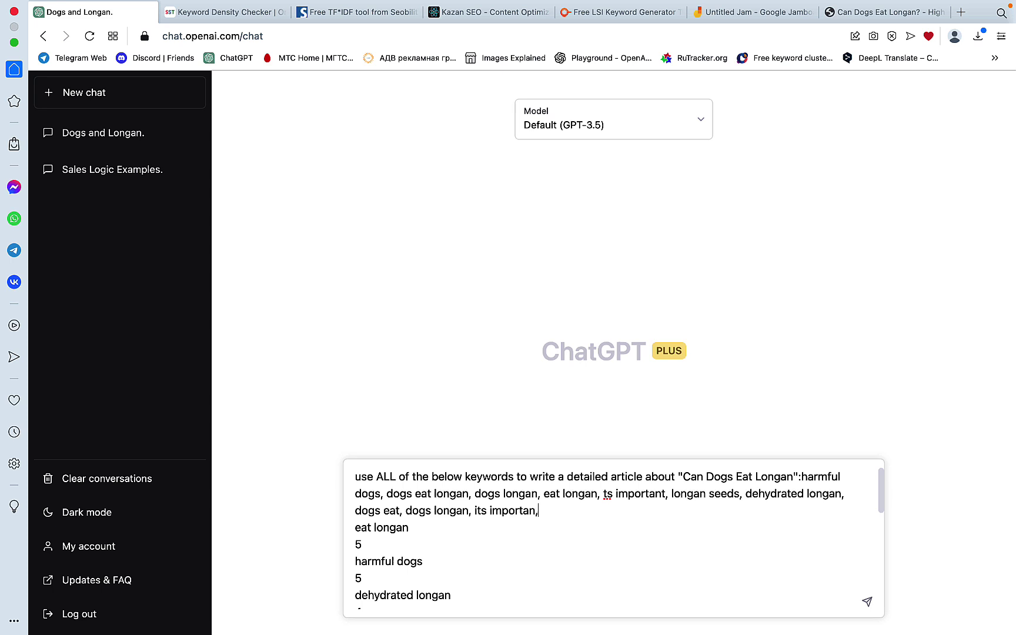
click(355, 528)
key(BackSpace)
Step: Append 'dogs eat longan' from the density results to the end of the ChatGPT prompt
key(ctrl+Tab)
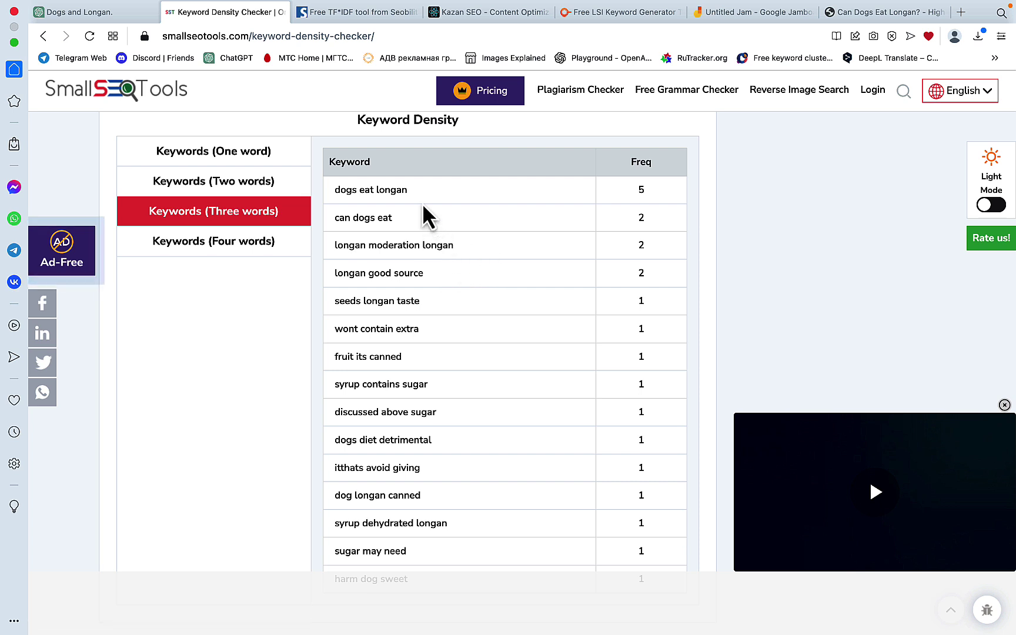
drag(406, 189, 335, 192)
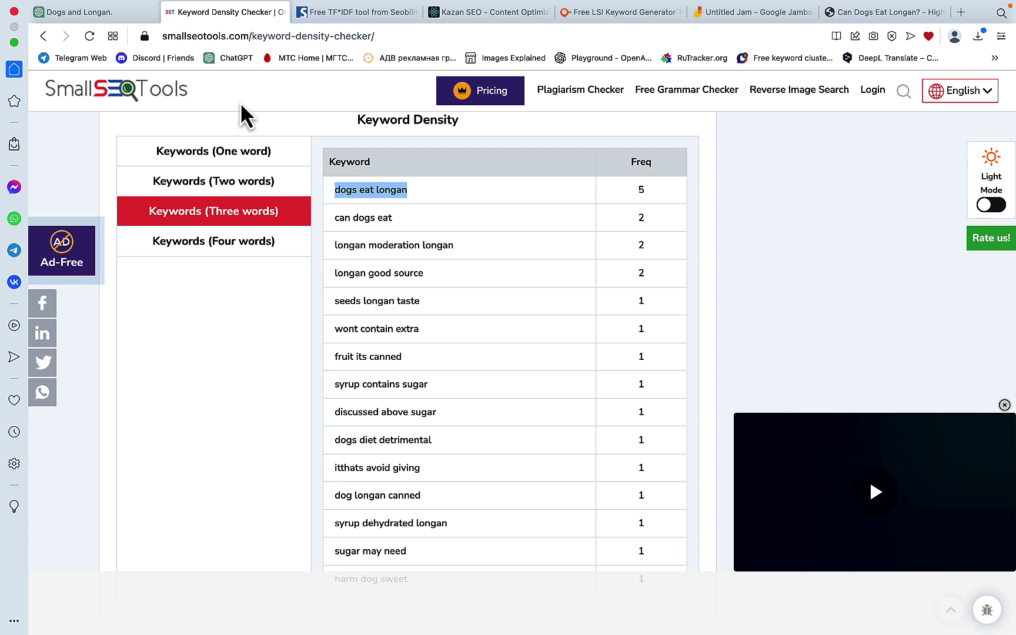
click(129, 18)
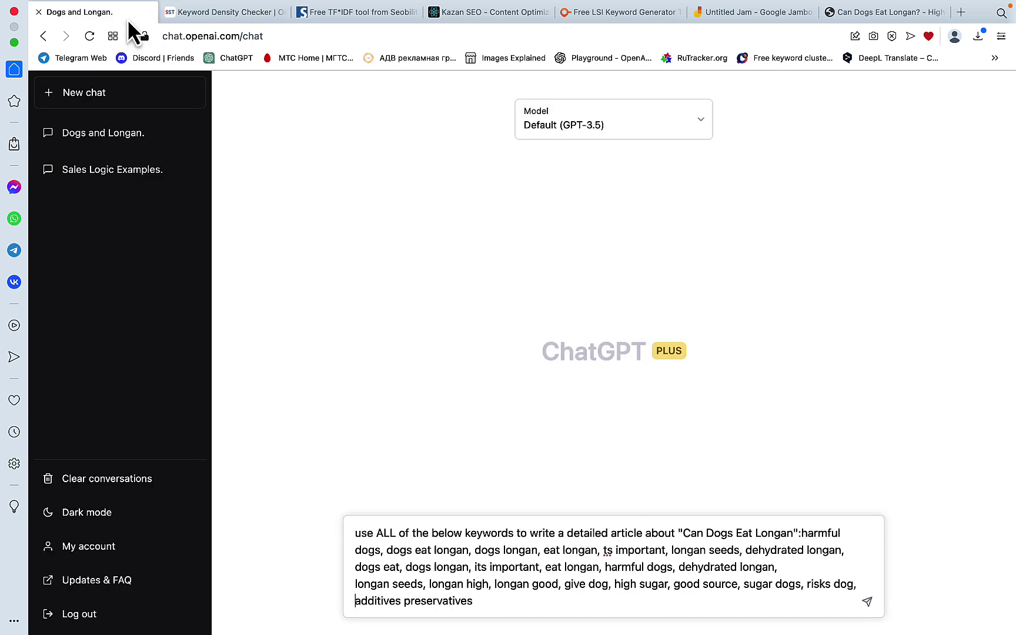
click(516, 600)
text(dogs eat longan)
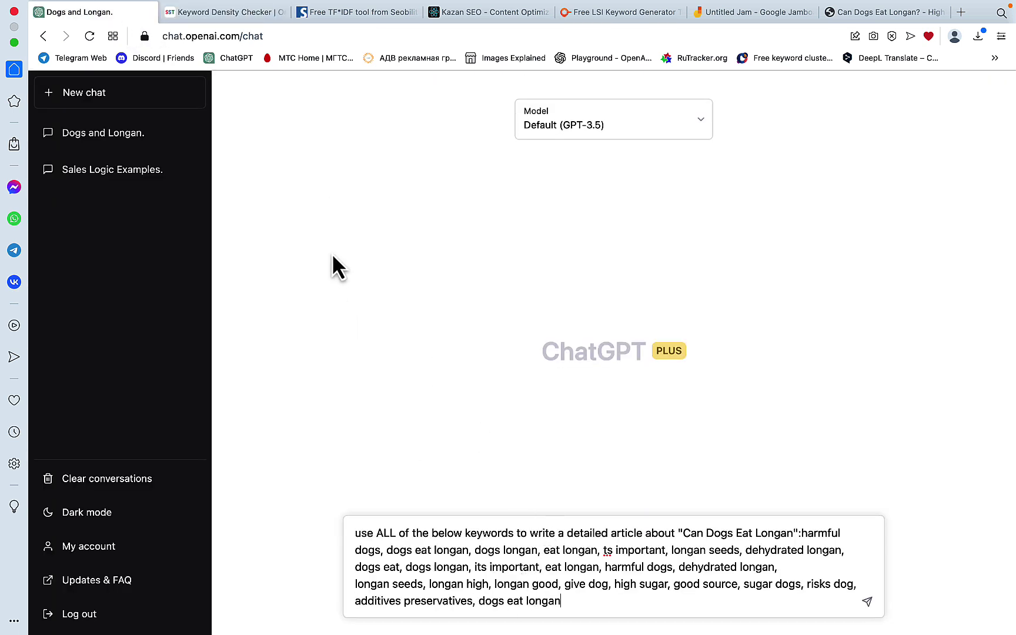
Step: Append ', can dogs eat longan' from the four-word list and send the article request
click(239, 10)
click(232, 238)
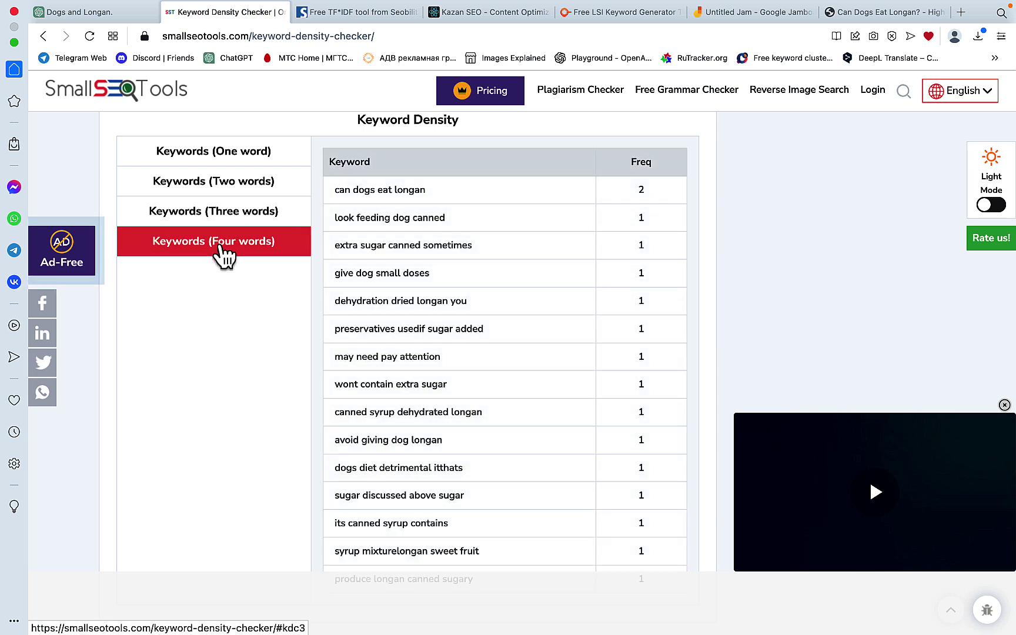
drag(446, 190, 333, 189)
key(super+c)
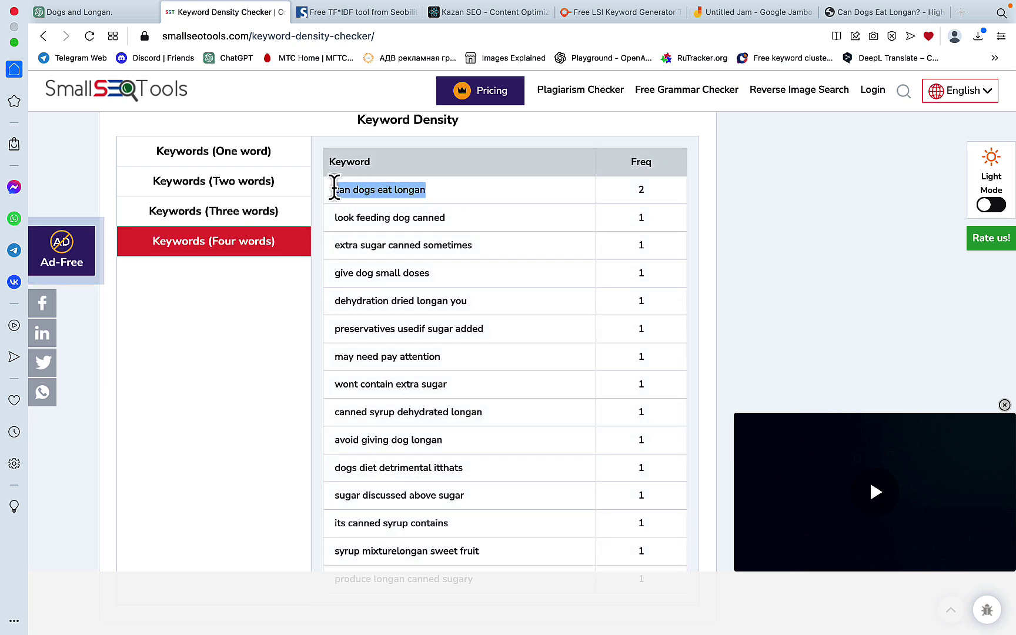
click(250, 215)
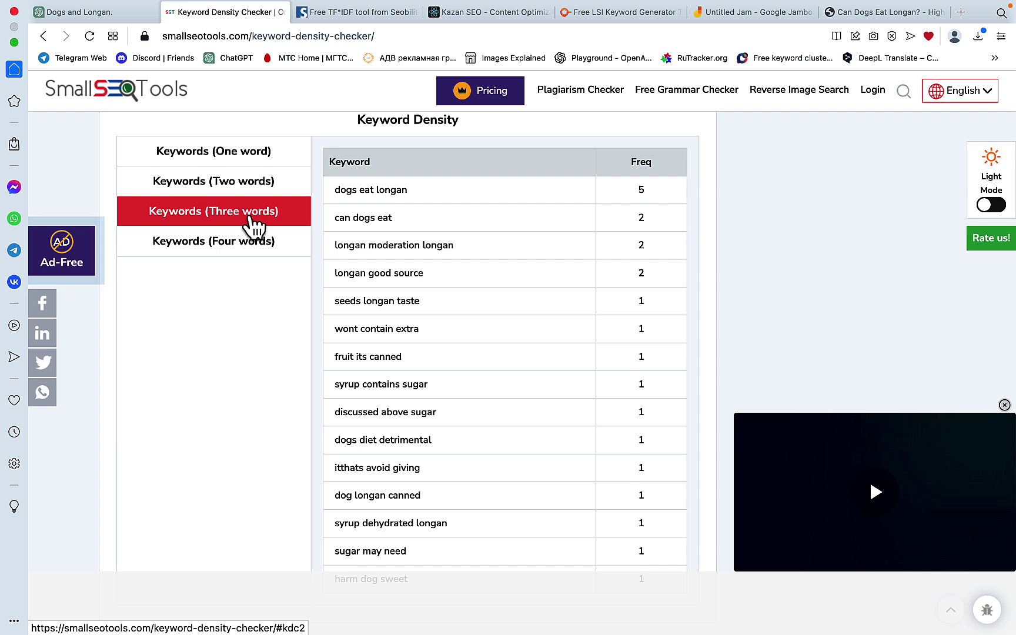
click(151, 19)
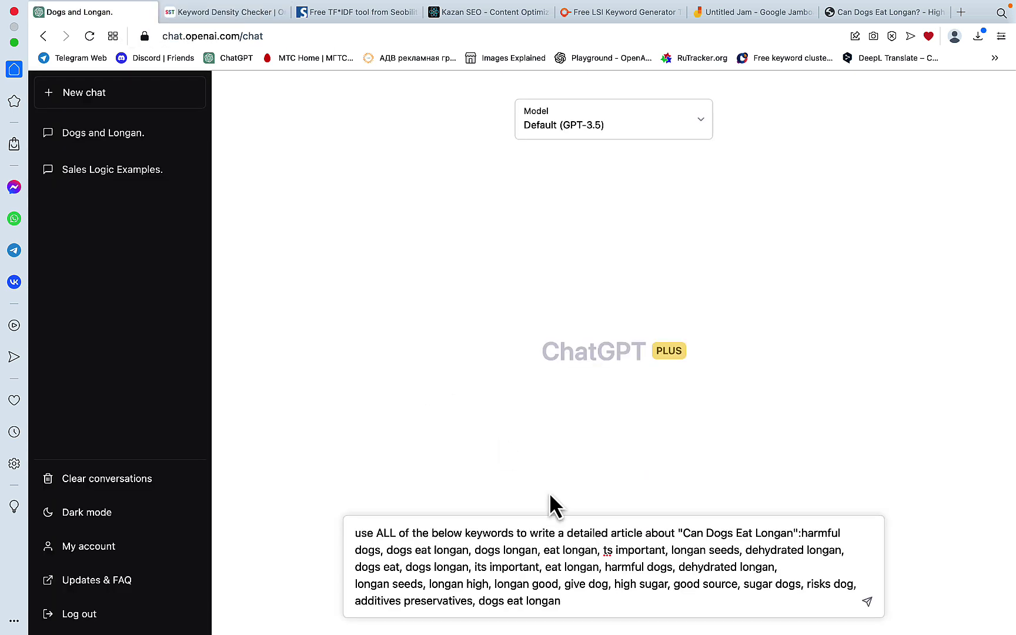
text(,)
key(super+v)
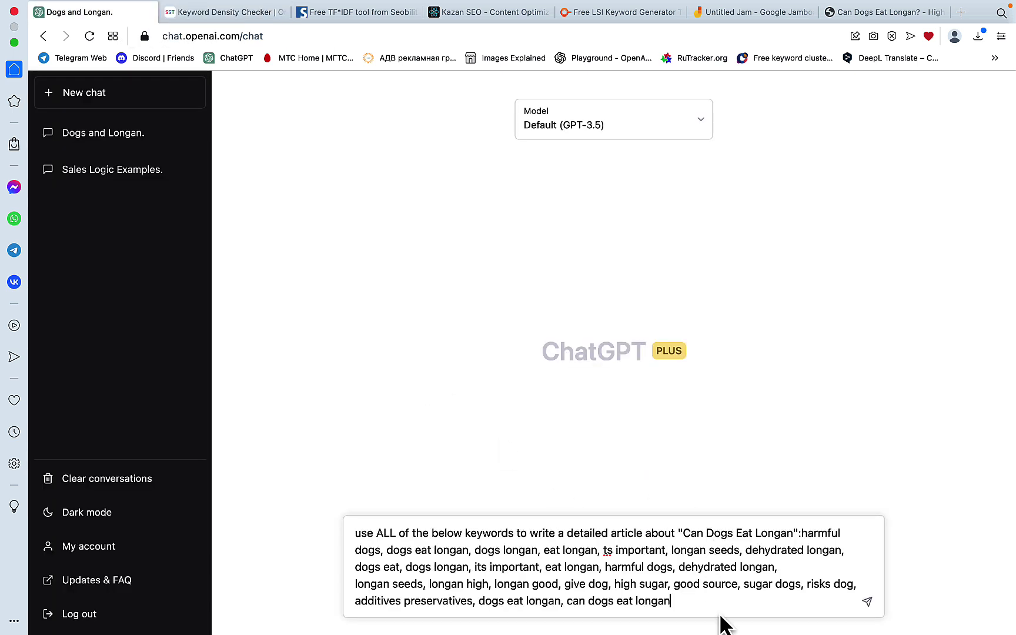
key(Return)
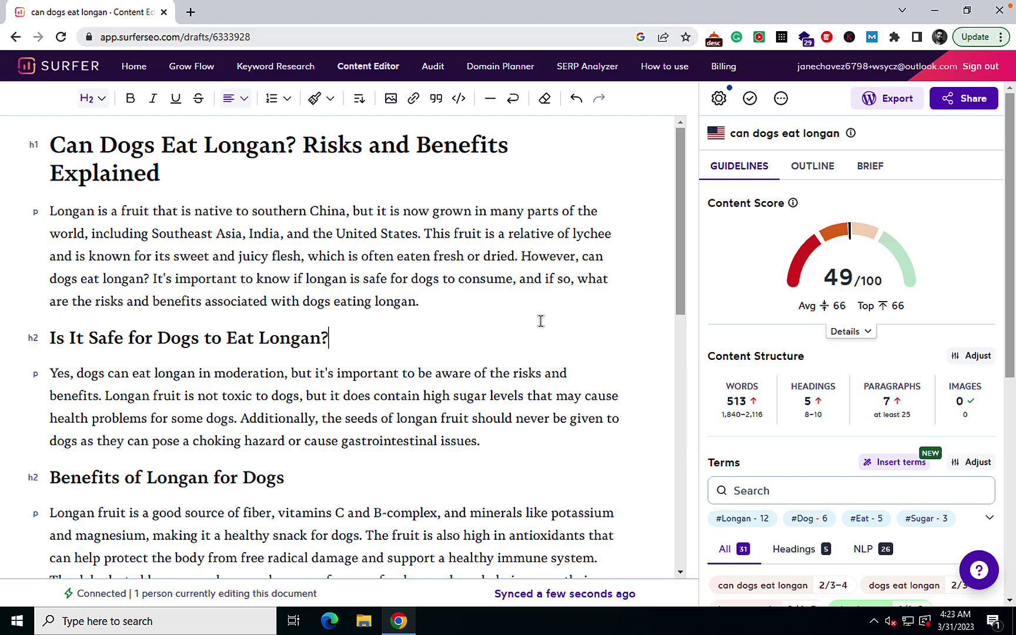
Step: Scroll through the longan article in Surfer to check its 49/100 content score
scroll(540, 320, down, 10)
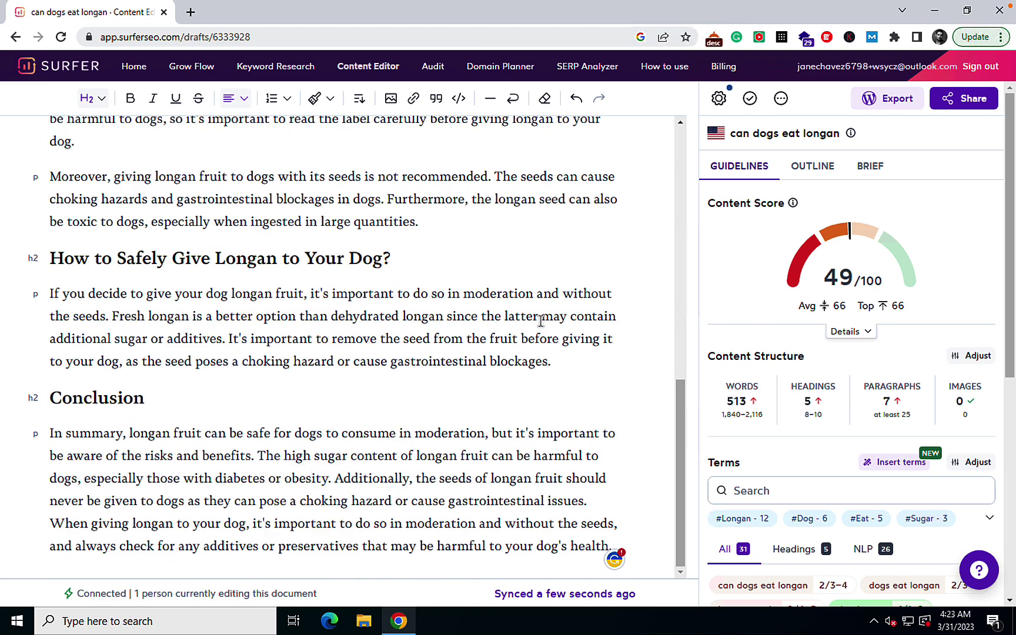
scroll(541, 320, up, 10)
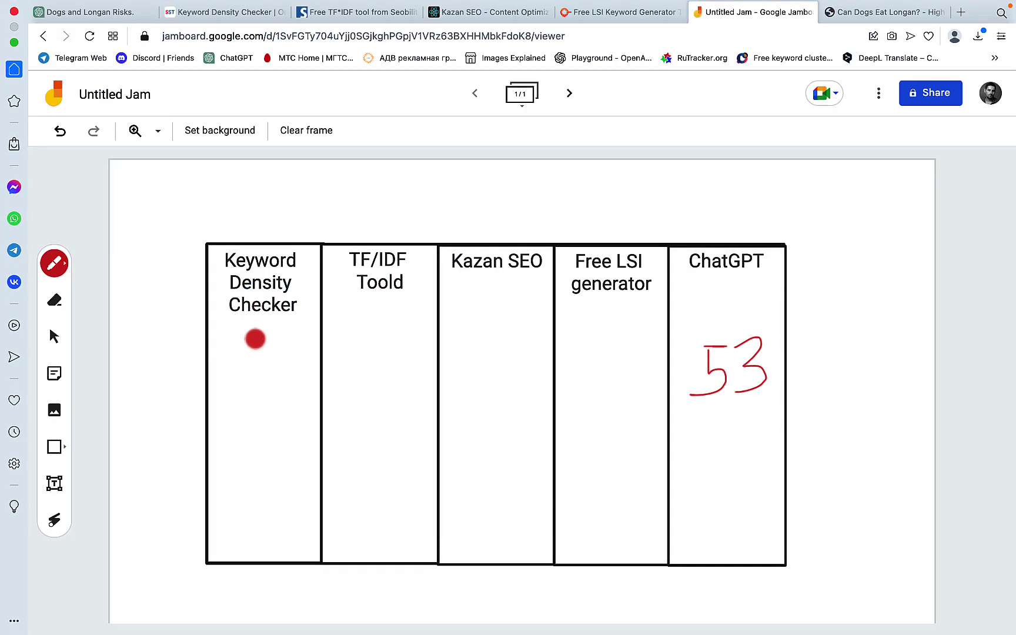
Step: Handwrite 49 under the Keyword Density Checker column of the Jamboard scorecard
mouse_move(240, 336)
mouse_down()
mouse_move(265, 344)
mouse_move(274, 378)
mouse_up()
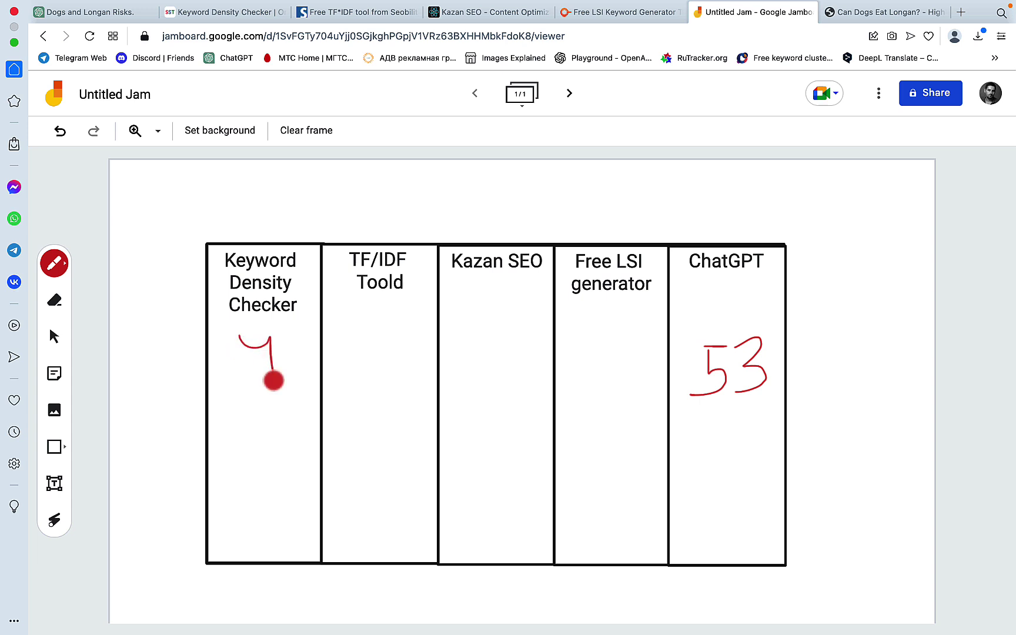
mouse_move(308, 336)
mouse_down()
mouse_move(300, 336)
mouse_move(304, 381)
mouse_up()
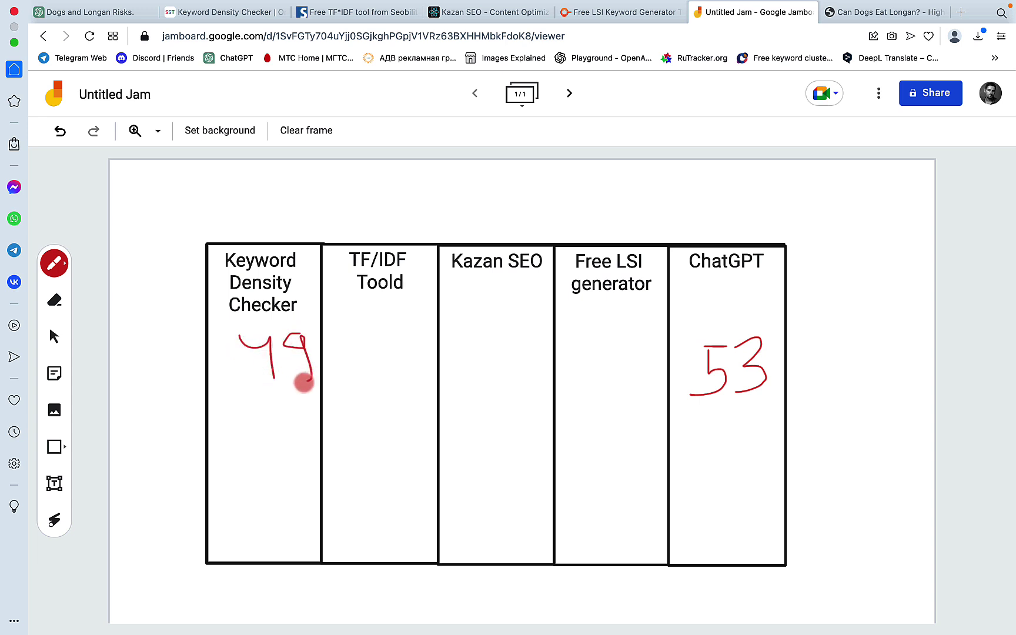
click(368, 14)
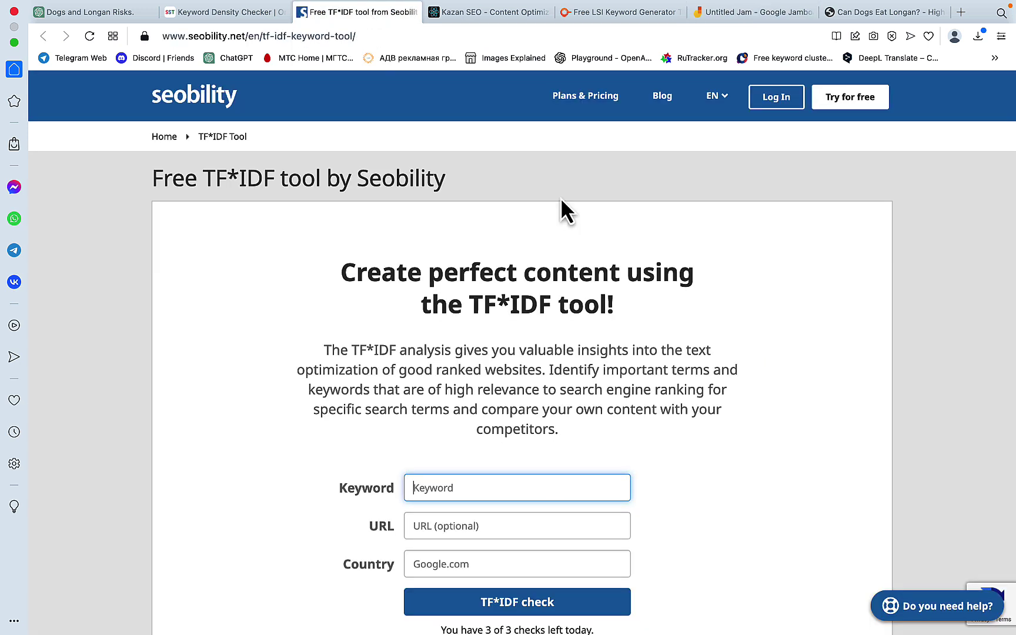
Step: Enter 'can dogs eat longan' as the keyword and paste the HighPeakPets article URL
scroll(640, 364, down, 5)
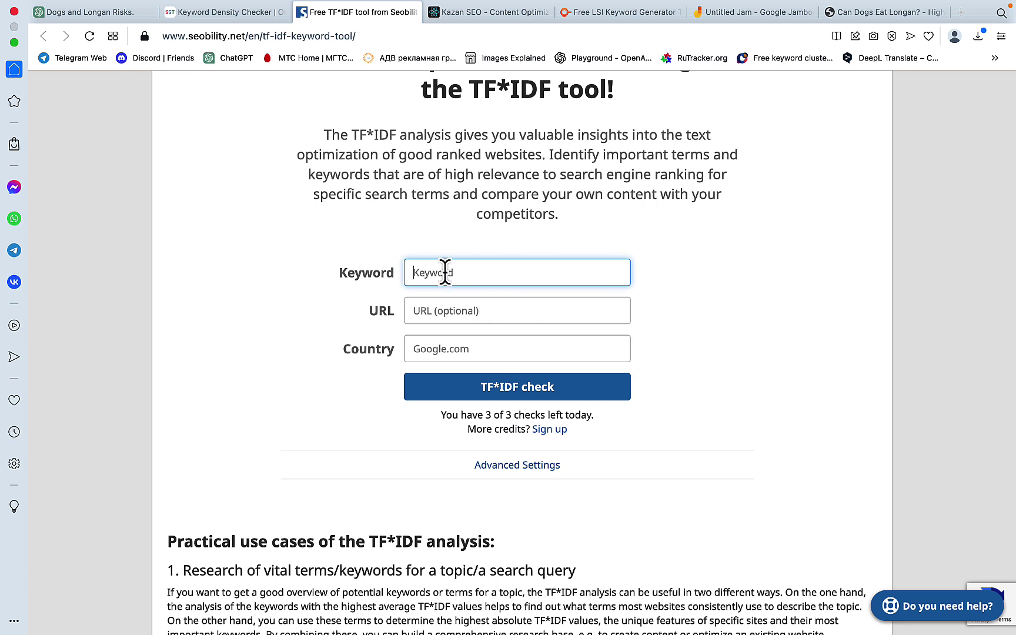
text(Ca)
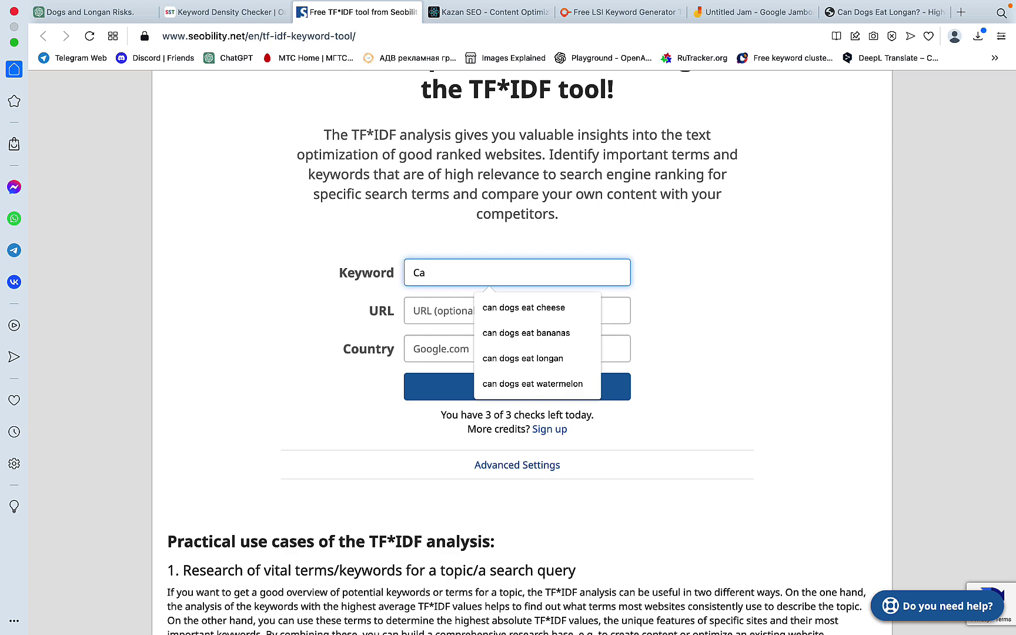
click(523, 358)
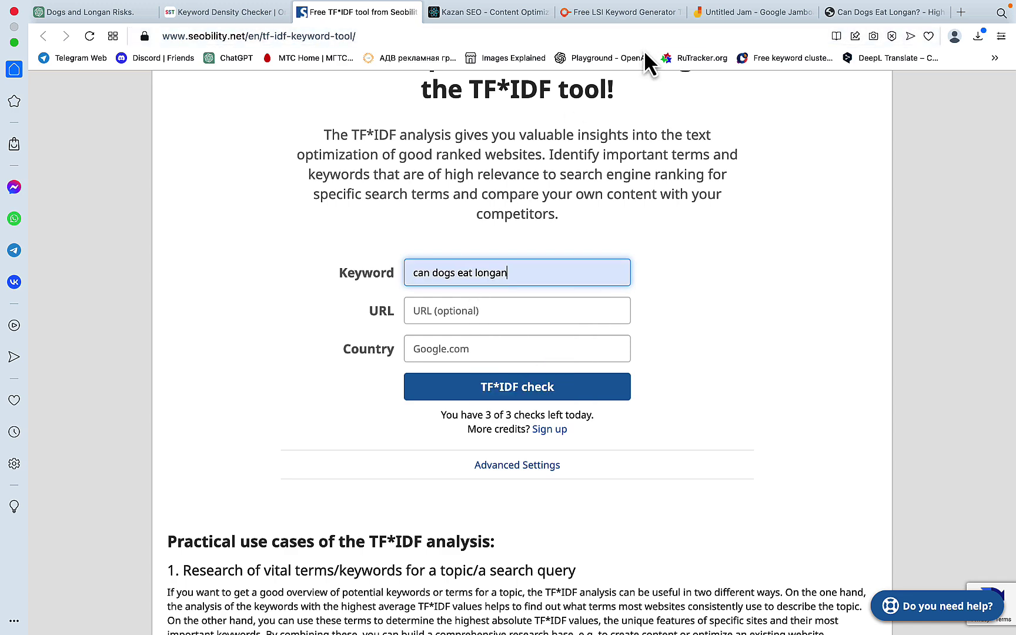
click(853, 13)
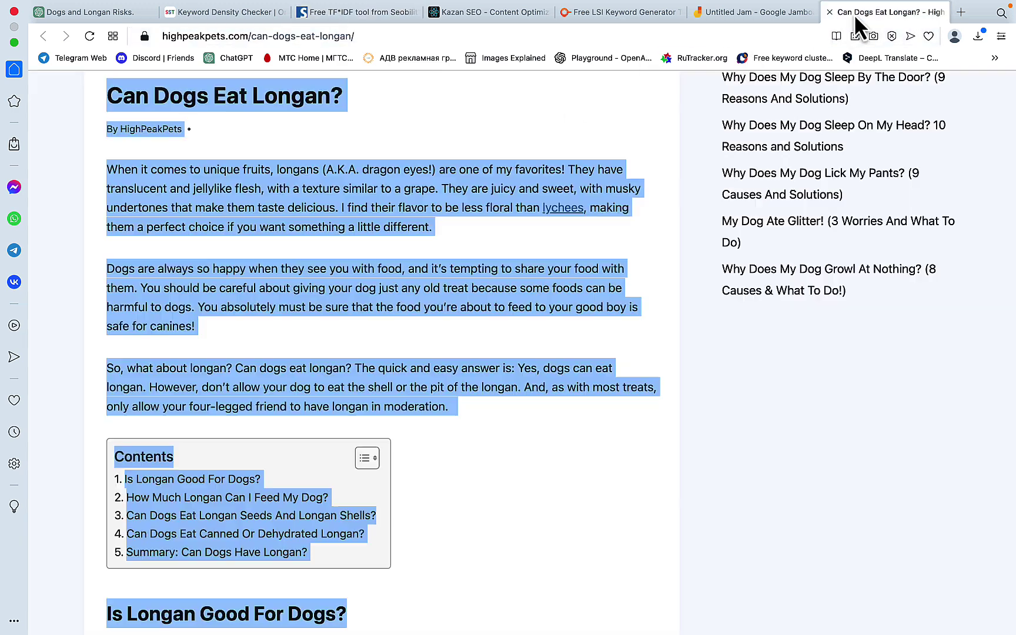
click(422, 36)
key(super+c)
click(352, 13)
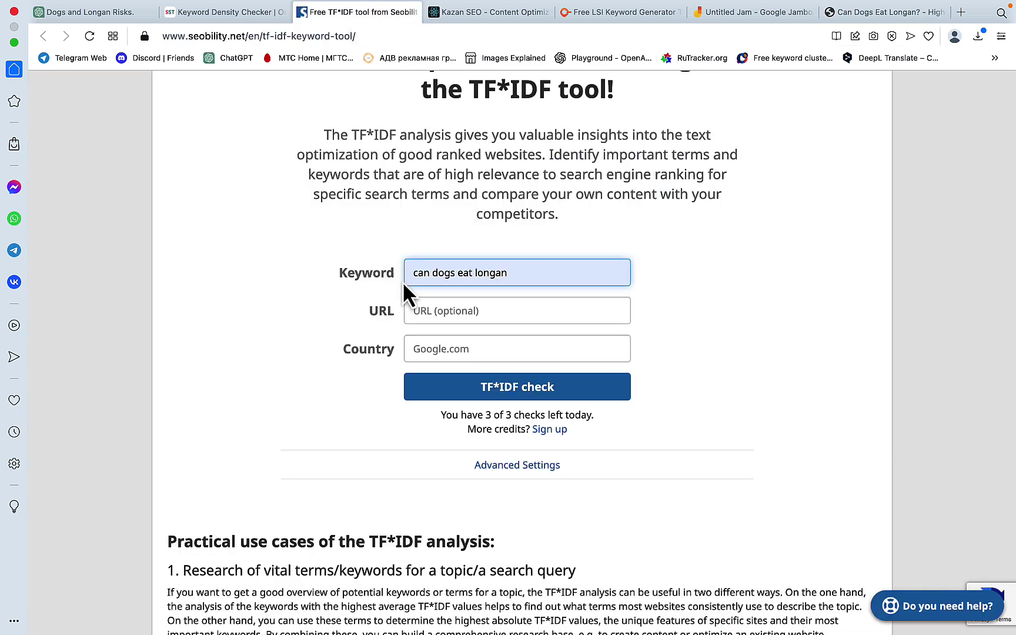
click(429, 310)
key(super+v)
Step: Keep Google.com as the search country and run the TF*IDF check
click(432, 349)
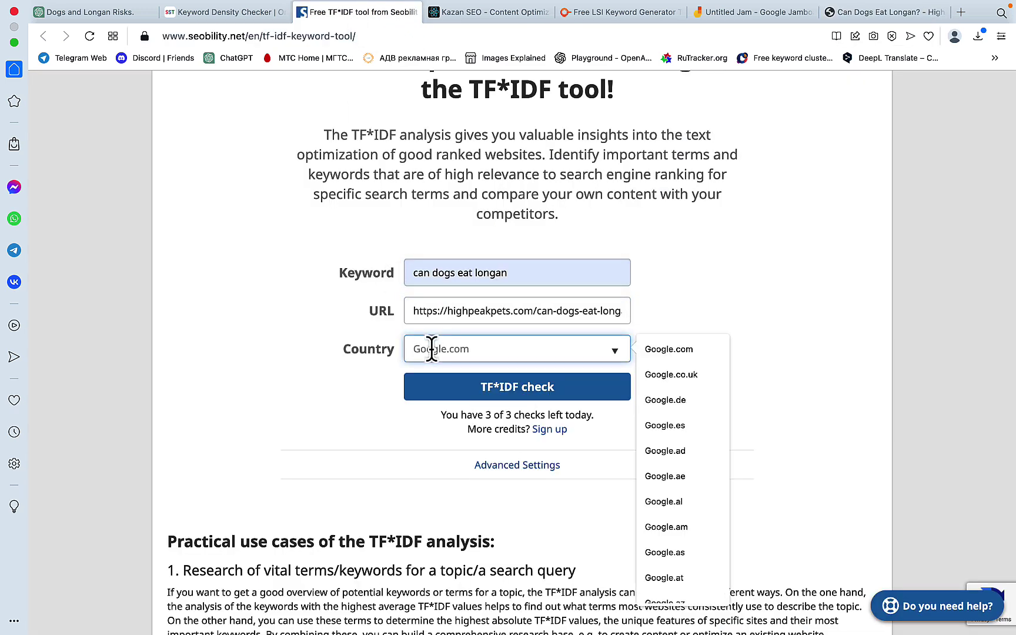
click(669, 349)
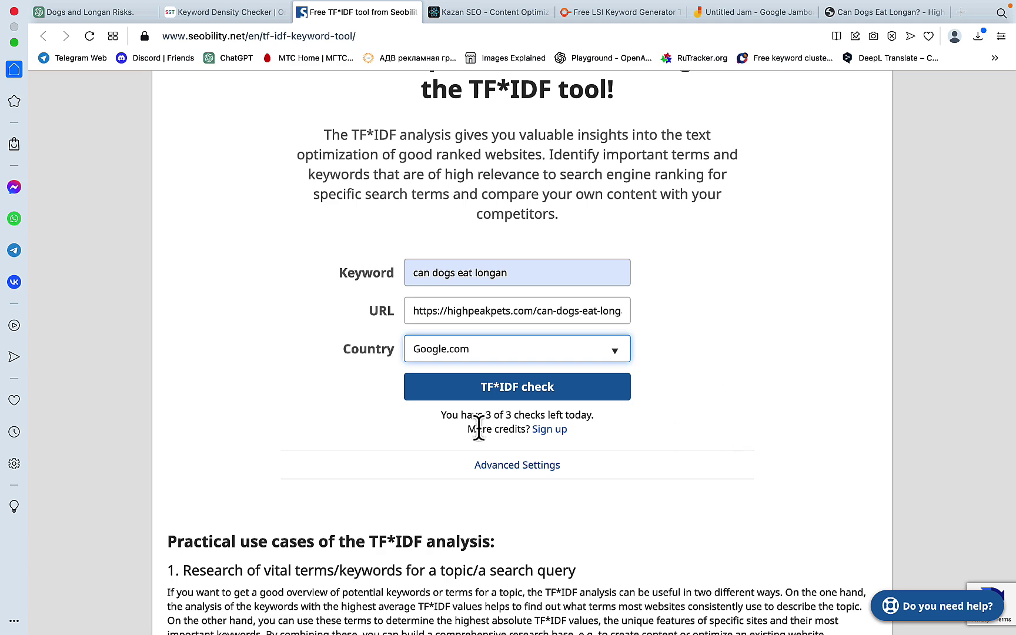
click(534, 393)
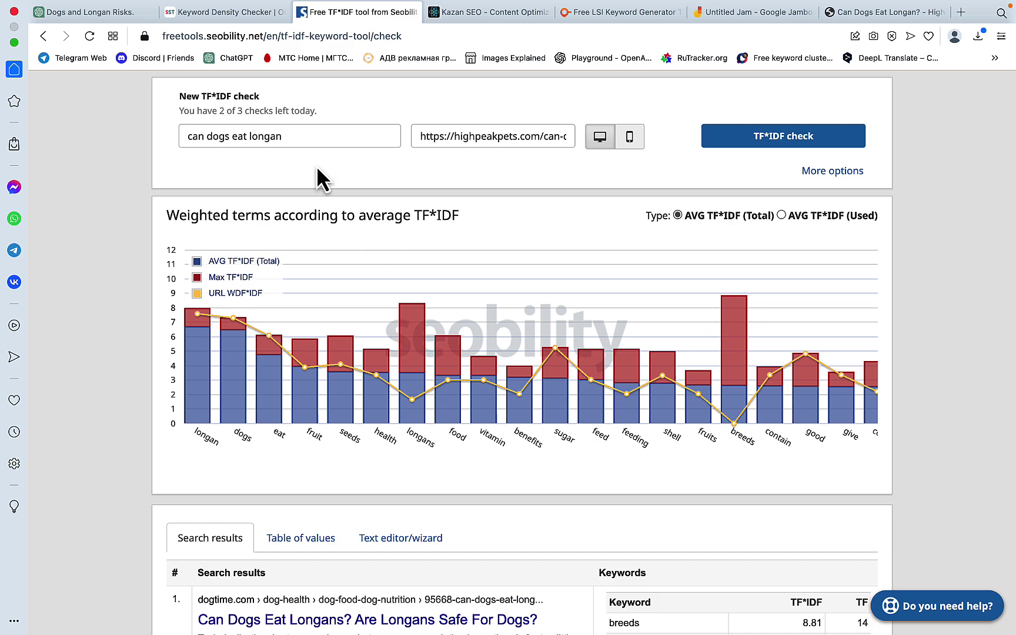
Step: Expand the full keyword list of the HighPeakPets search result
scroll(425, 296, down, 3)
scroll(425, 294, down, 4)
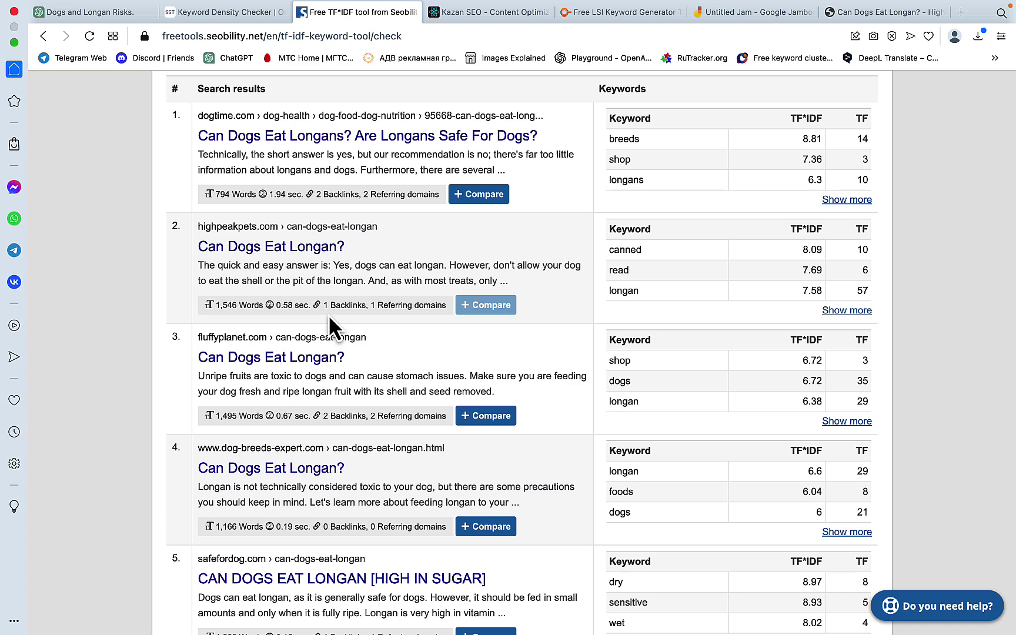
scroll(336, 324, up, 1)
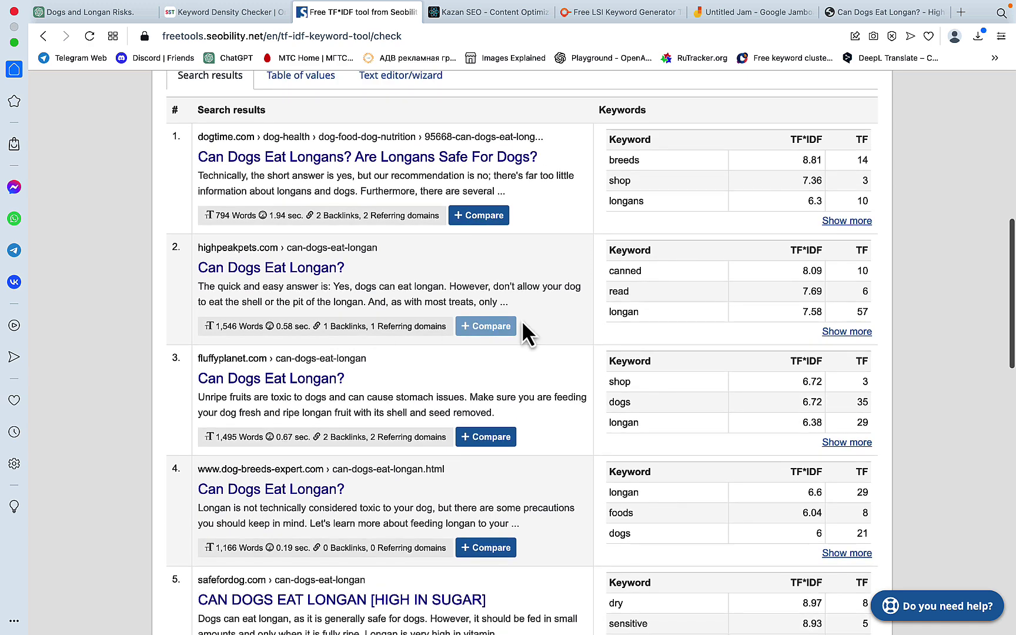
click(845, 333)
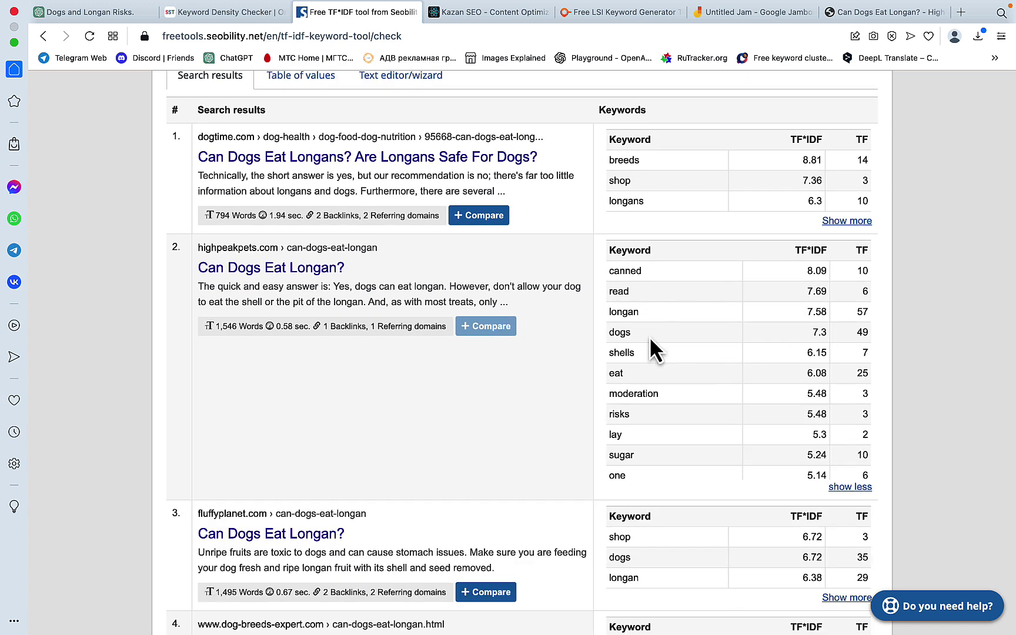
Step: Copy the HighPeakPets keyword rows and begin a filter prompt in ChatGPT
scroll(764, 393, down, 2)
scroll(764, 393, up, 2)
drag(614, 271, 745, 492)
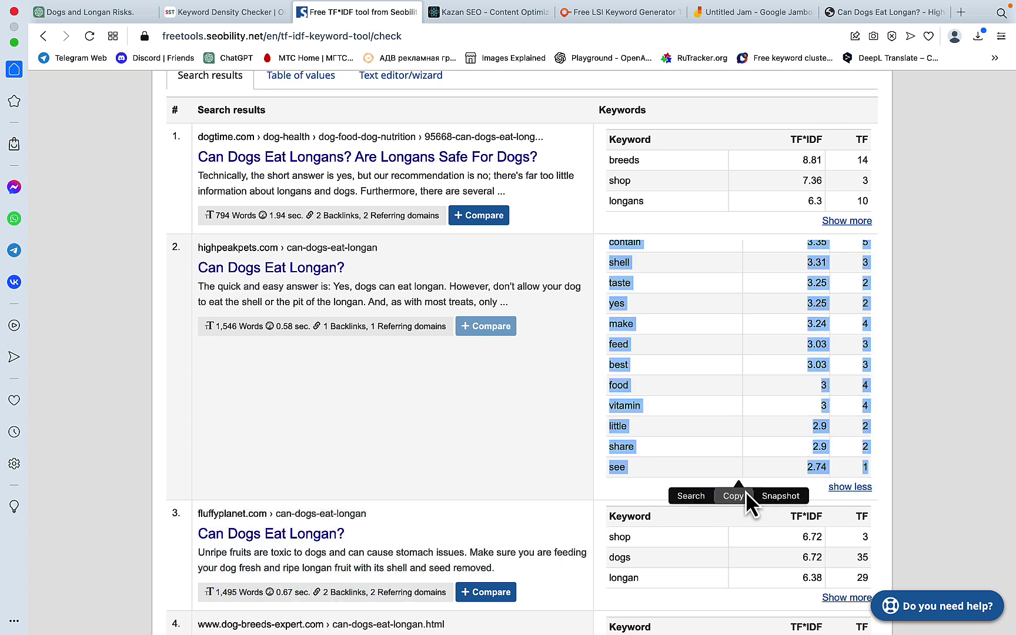
click(745, 492)
text(filtyer the below keyw)
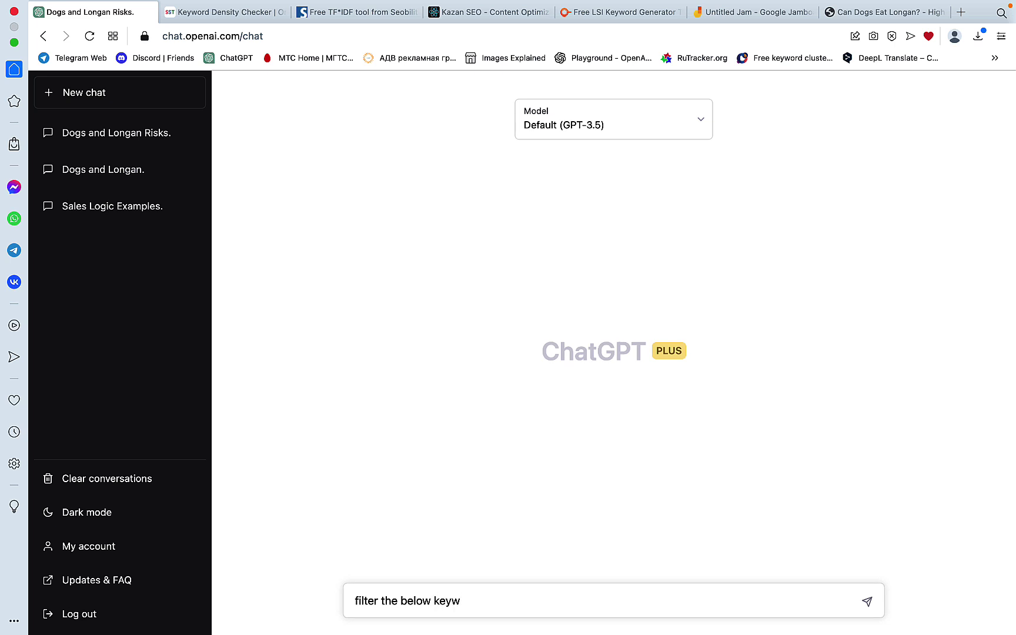
Step: Send a prompt filtering special characters and numbers from the pasted keywords; add 'with subheadings' to the article prompt
text(s )
text(removomg)
key(BackSpace)
key(BackSpace)
key(BackSpace)
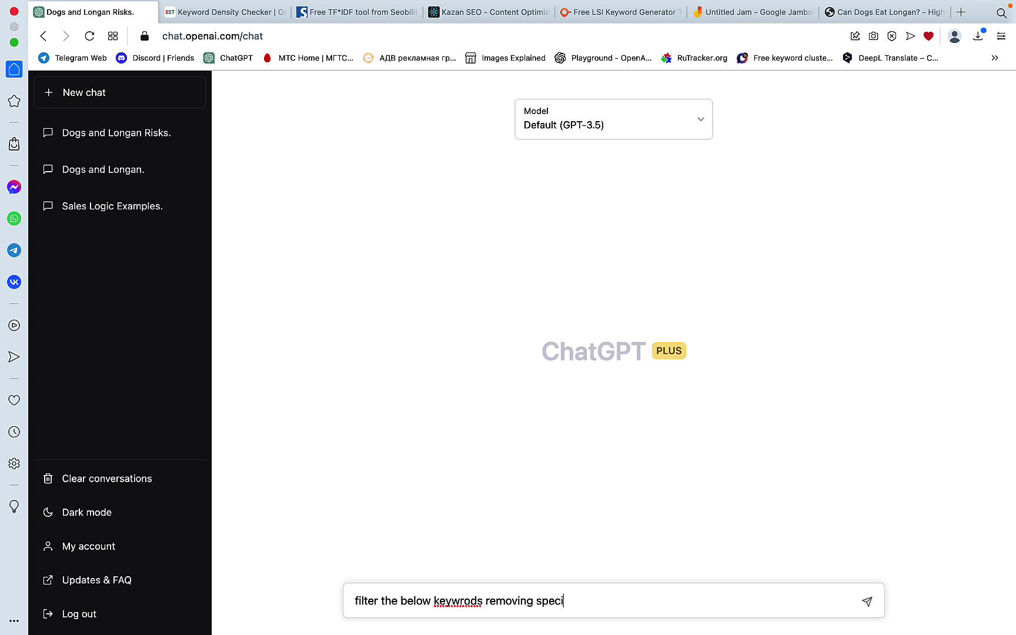
text(rs and numvers:)
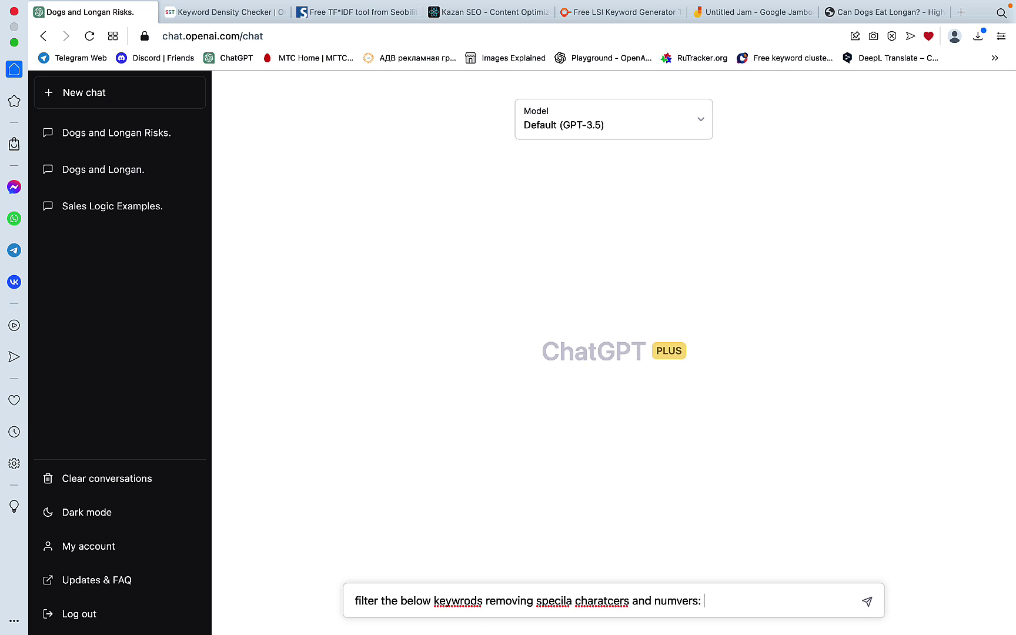
key(super+v)
key(Return)
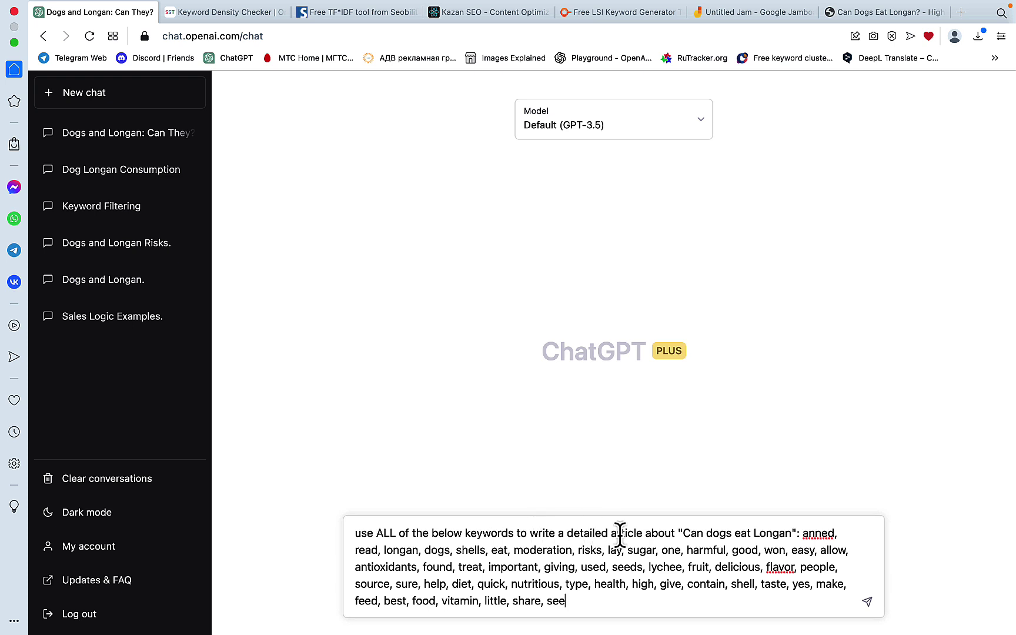
click(645, 532)
text(with sub)
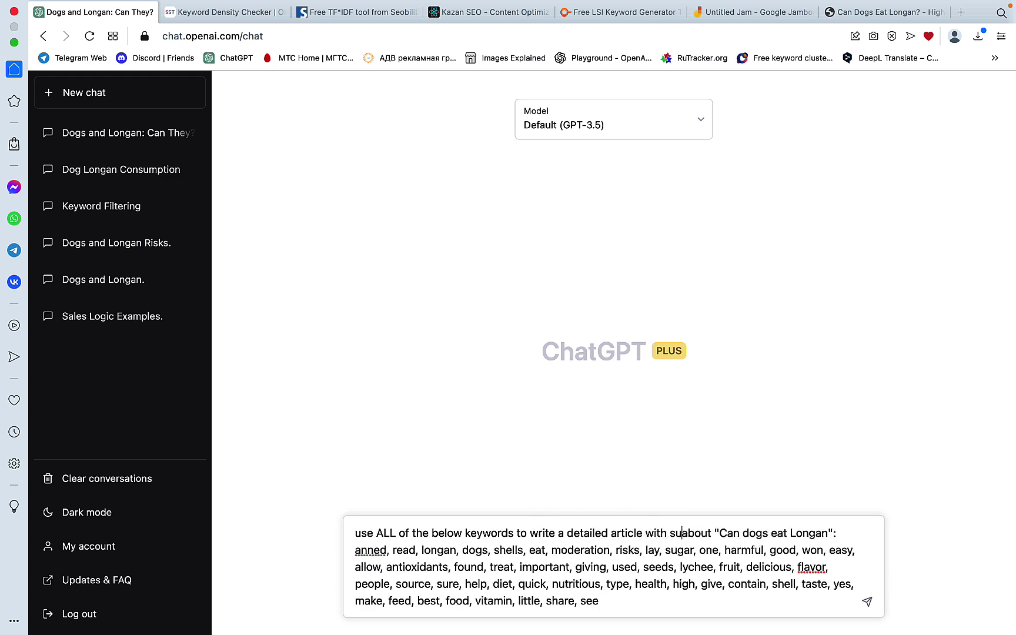
text(headings)
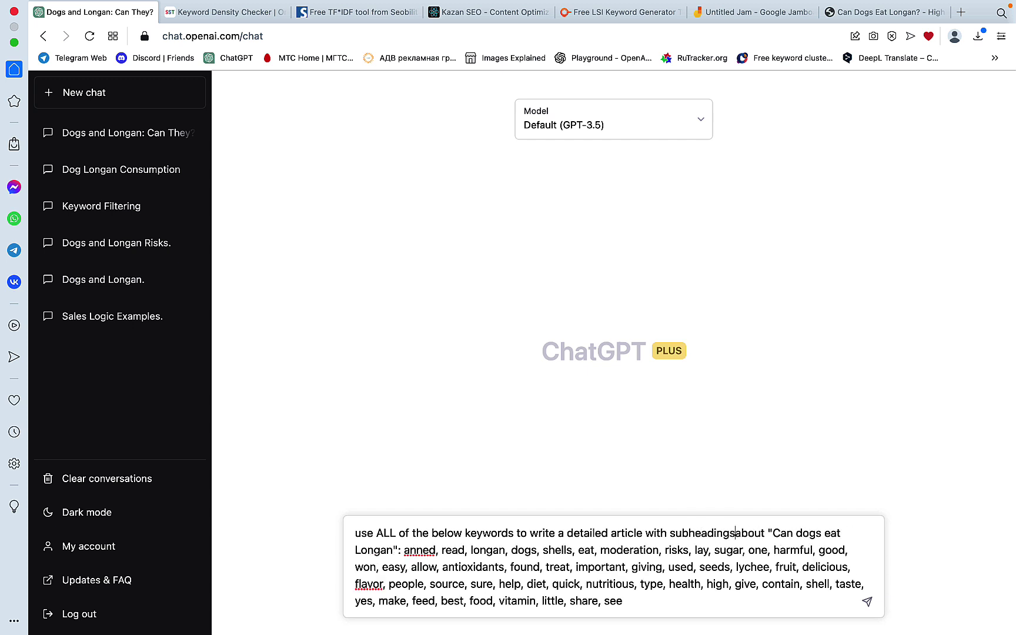
Step: Send the article prompt, then make titles like 'Risks of Feeding Longan Fruit to Dogs' H2 headings
key(Return)
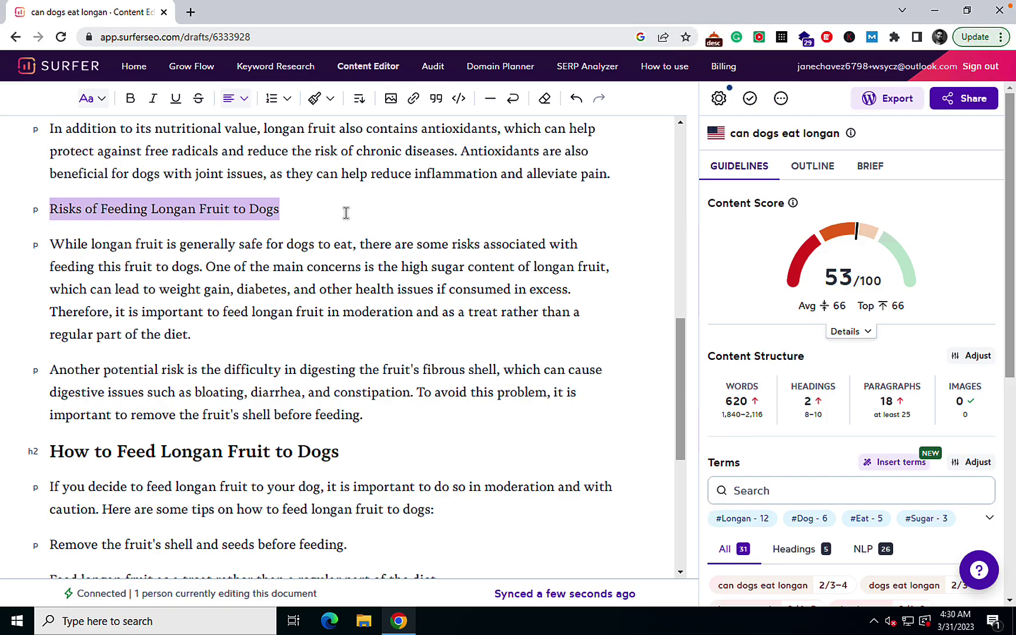
key(ctrl+alt+2)
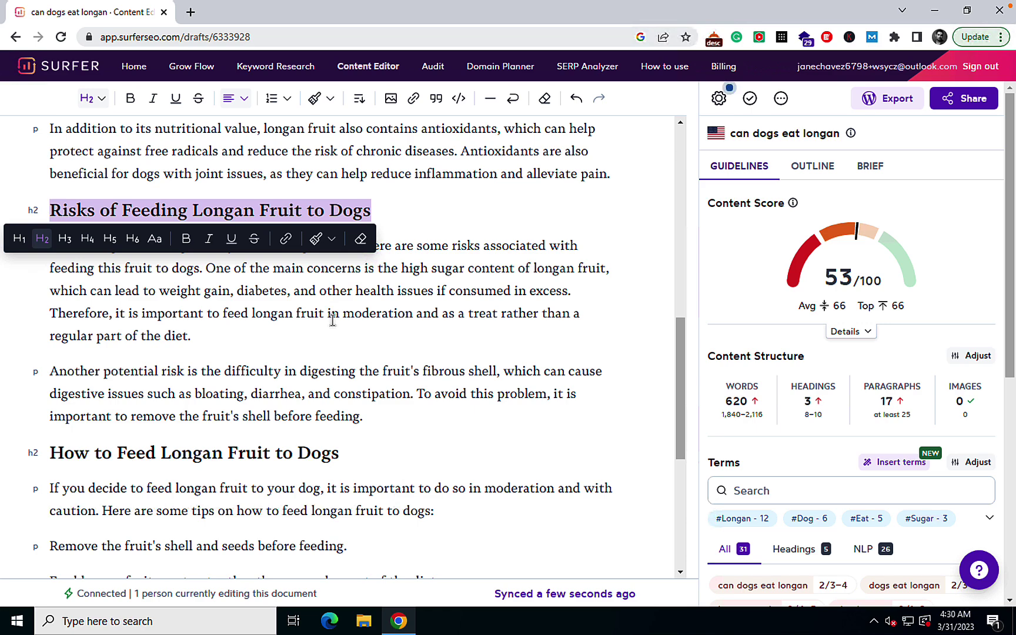
scroll(332, 320, up, 6)
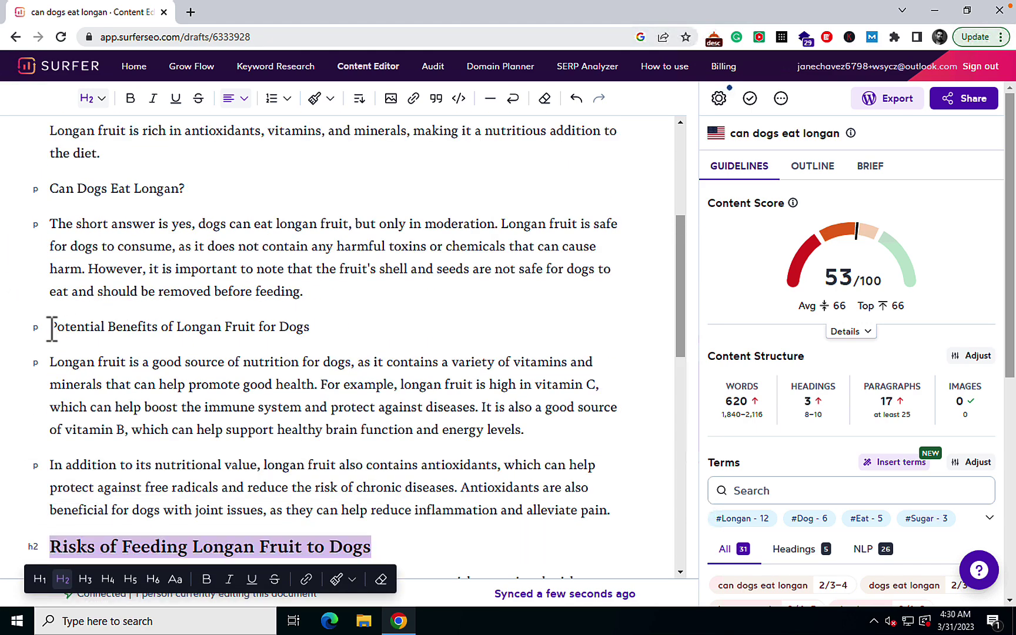
triple_click(334, 327)
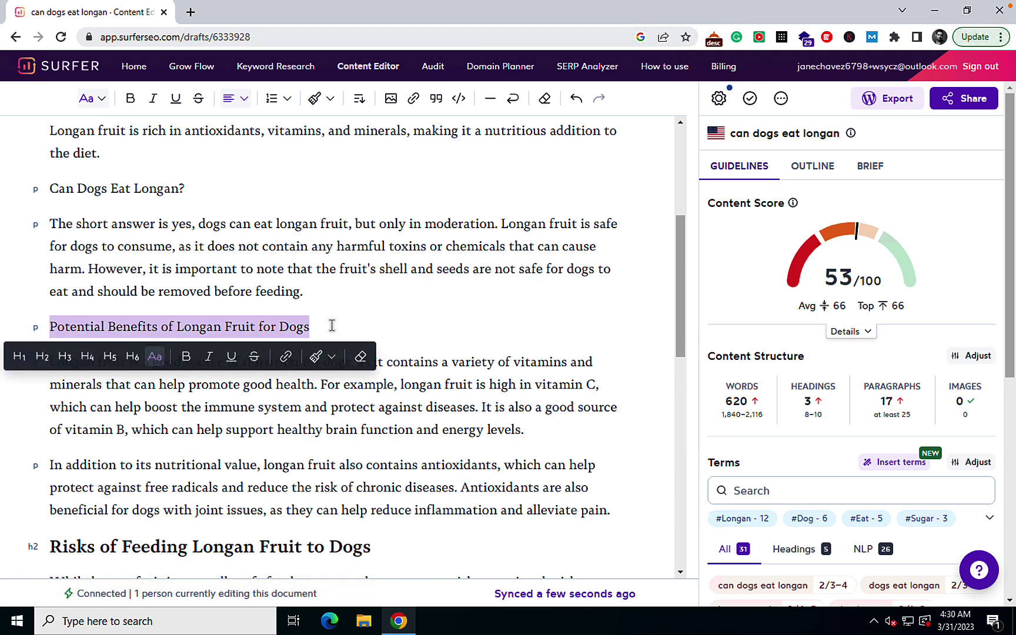
key(ctrl+alt+2)
drag(52, 190, 229, 203)
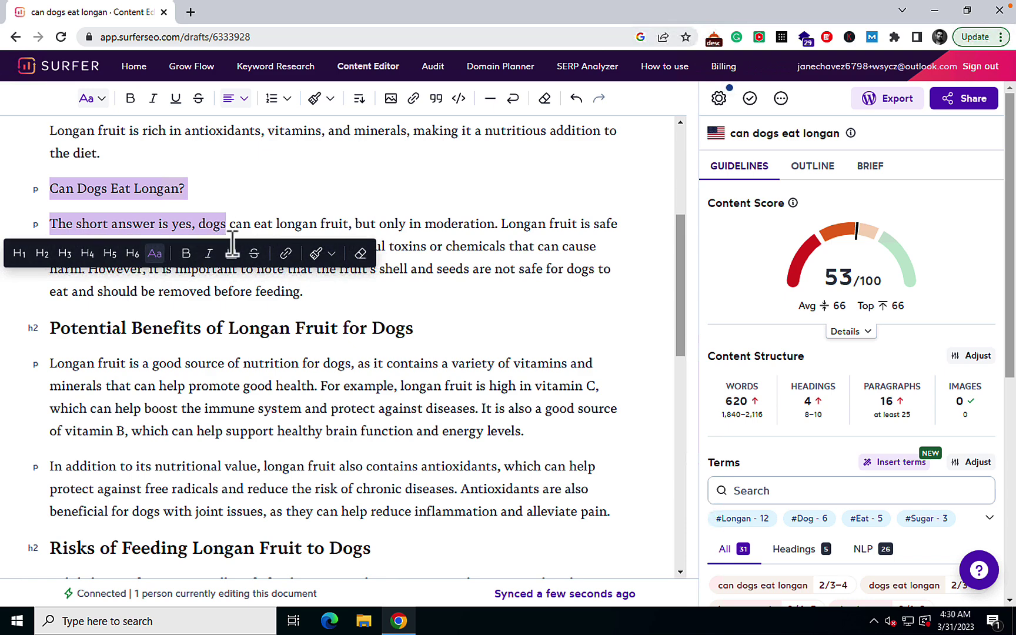
scroll(460, 305, down, 12)
scroll(460, 305, up, 2)
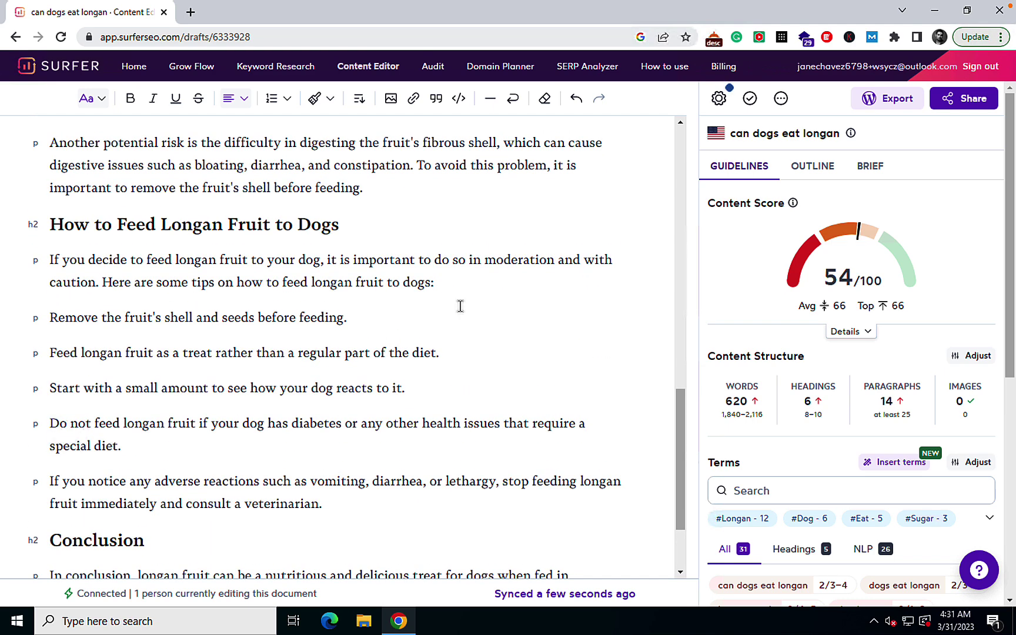
scroll(460, 305, up, 10)
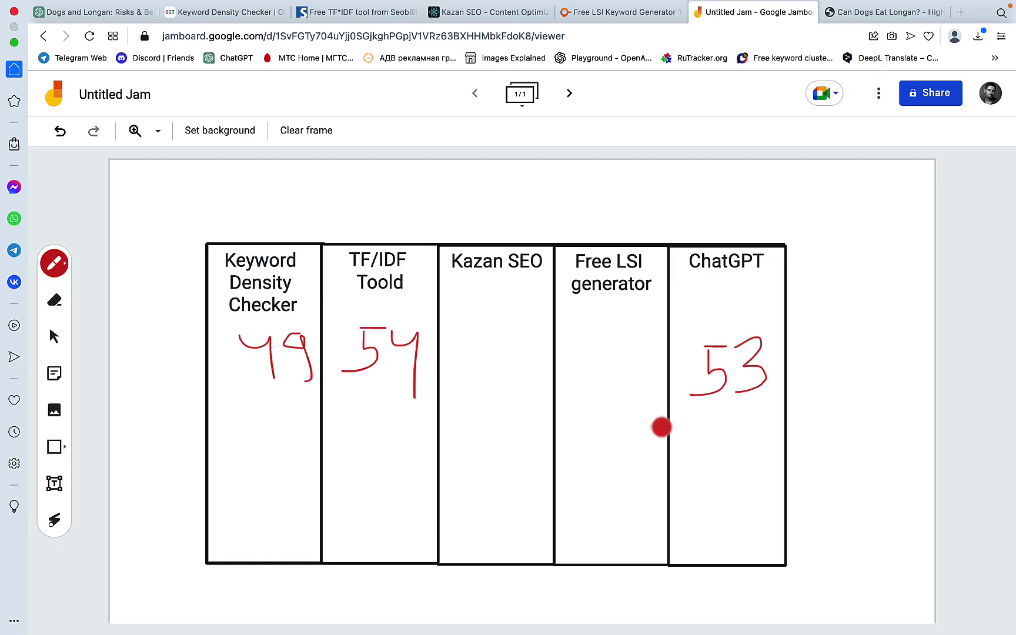
Step: Select the entire recommended keyword list in Kazan SEO's right panel
click(488, 12)
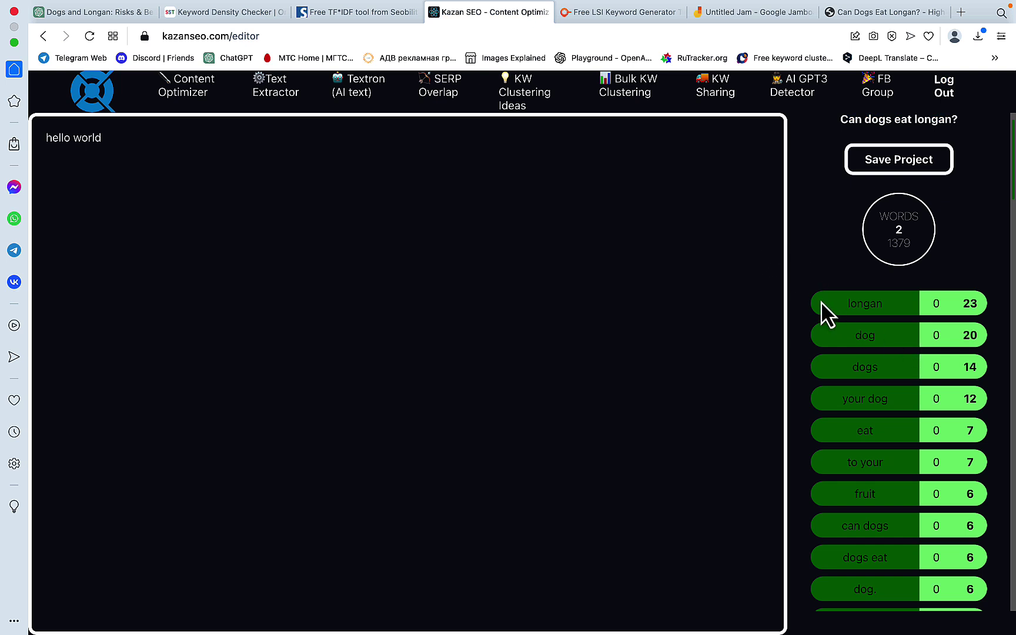
drag(826, 309, 919, 601)
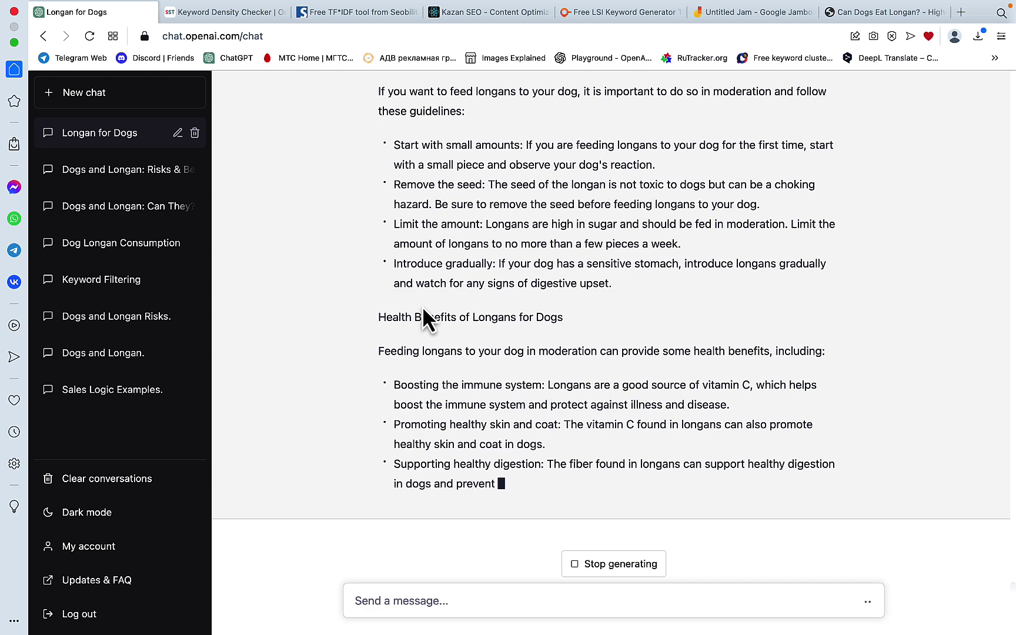
click(463, 14)
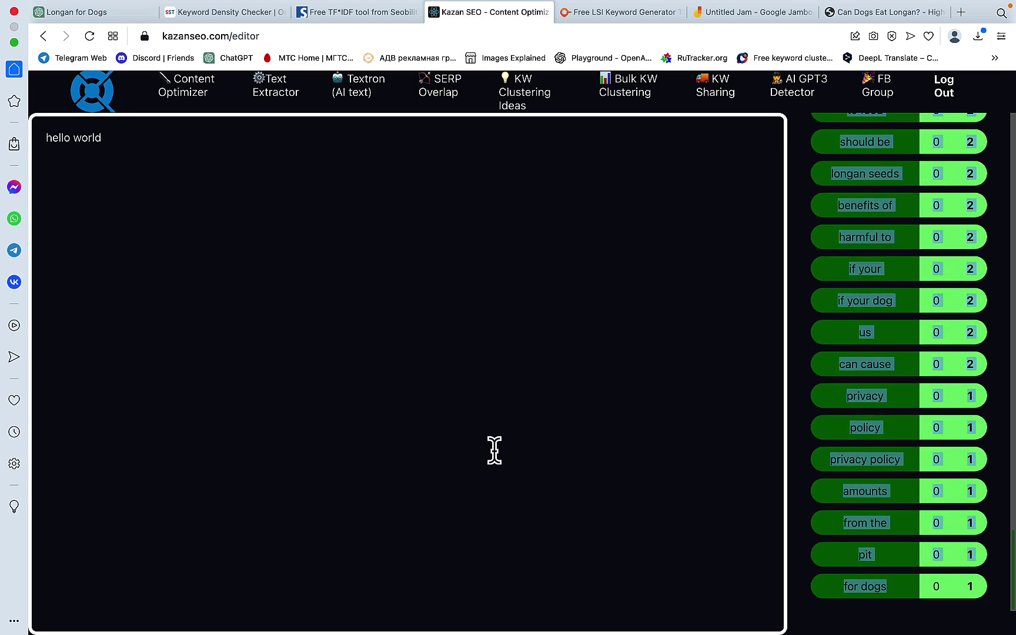
scroll(866, 447, up, 15)
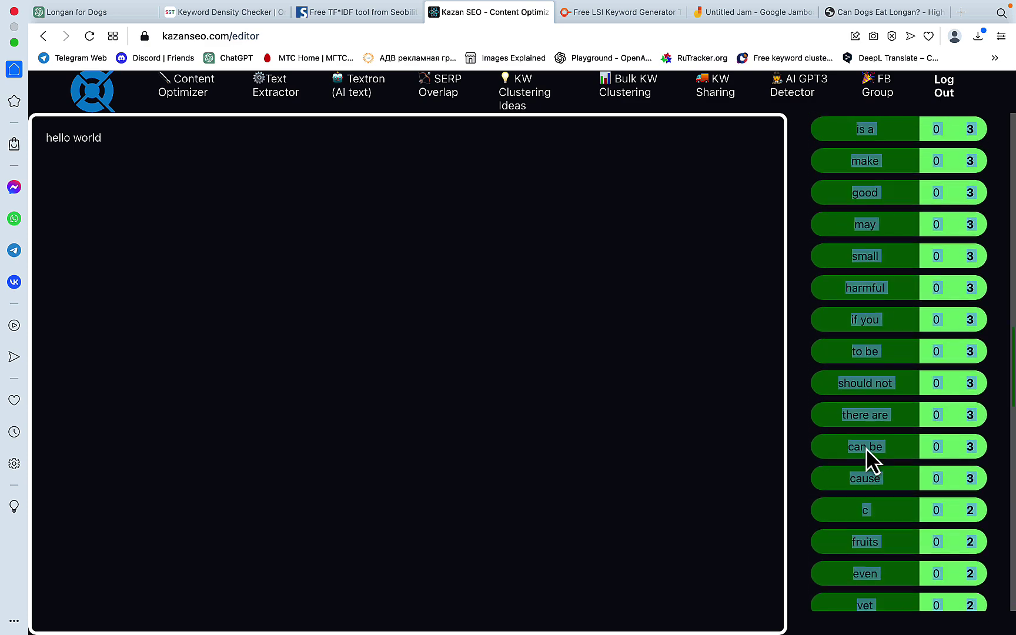
scroll(866, 447, up, 10)
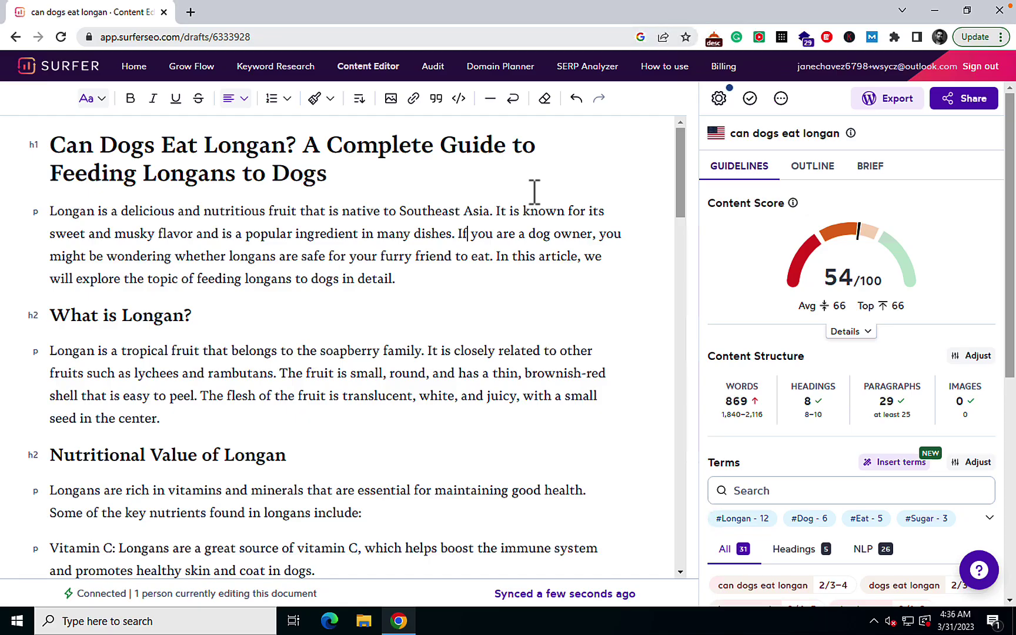
Step: Select the whole Surfer article and handwrite 54 under Kazan SEO on the scorecard
key(ctrl+a)
key(ctrl+c)
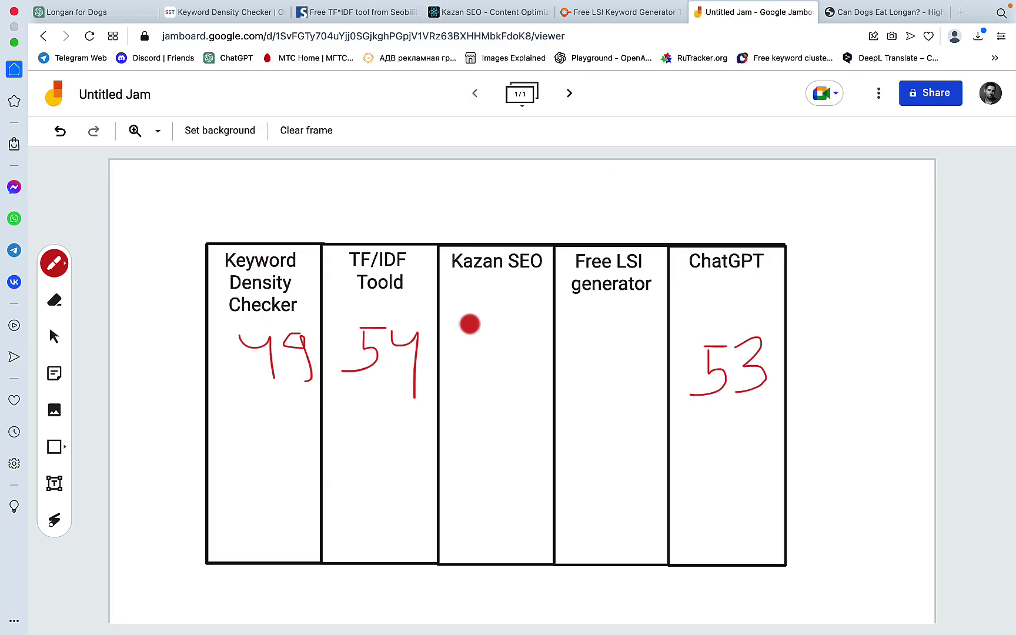
mouse_move(470, 322)
mouse_down()
mouse_move(518, 324)
mouse_move(487, 372)
mouse_move(462, 376)
mouse_up()
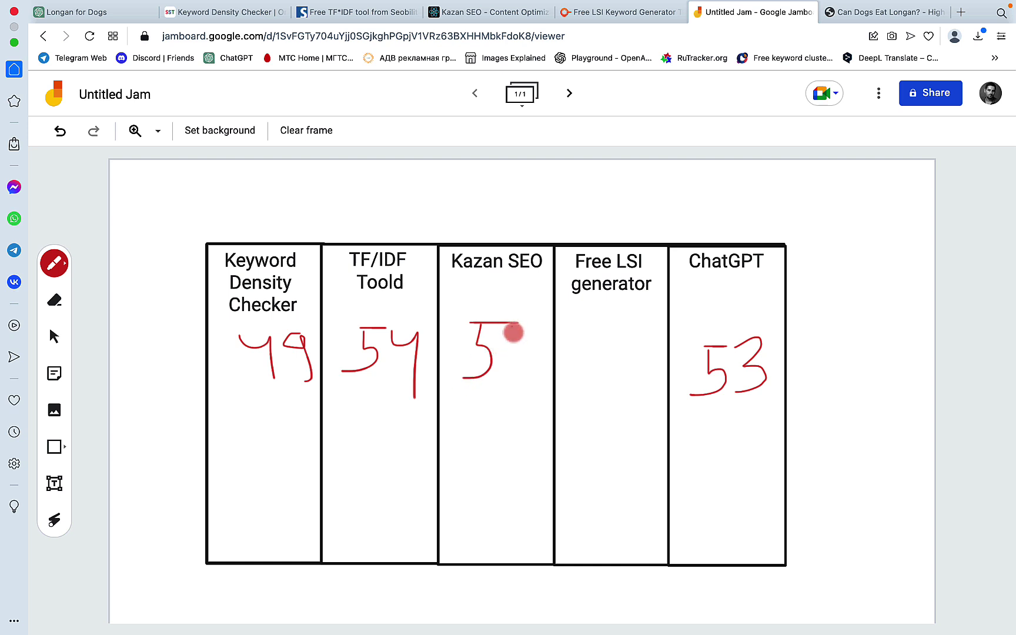
drag(512, 325, 533, 340)
drag(534, 322, 531, 383)
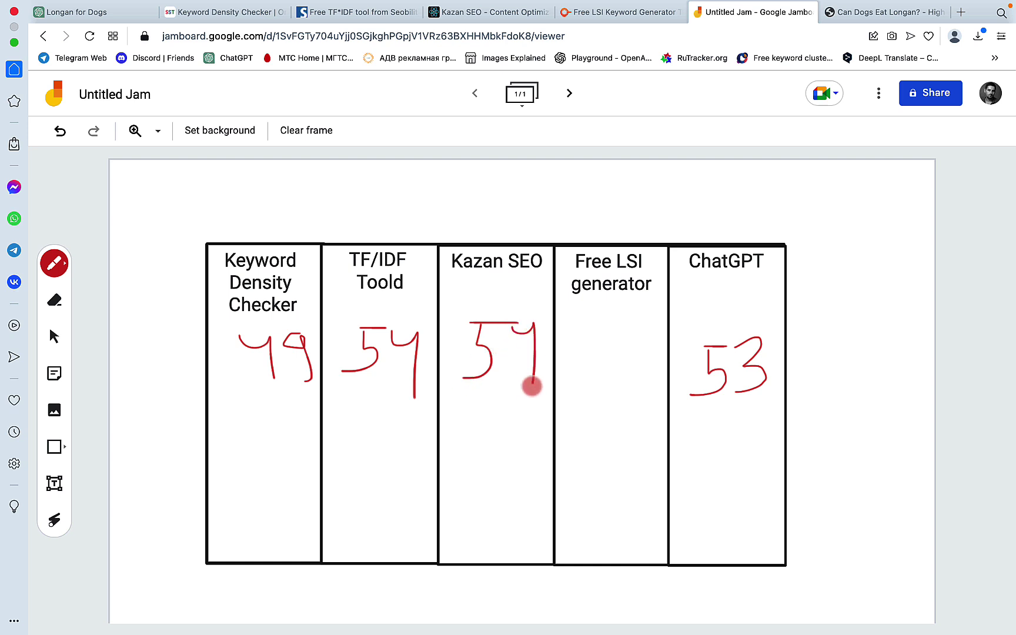
click(485, 11)
Step: Paste the longan article into Kazan SEO and review keyword counts, e.g. 'longan' 47 vs 23
key(ctrl+v)
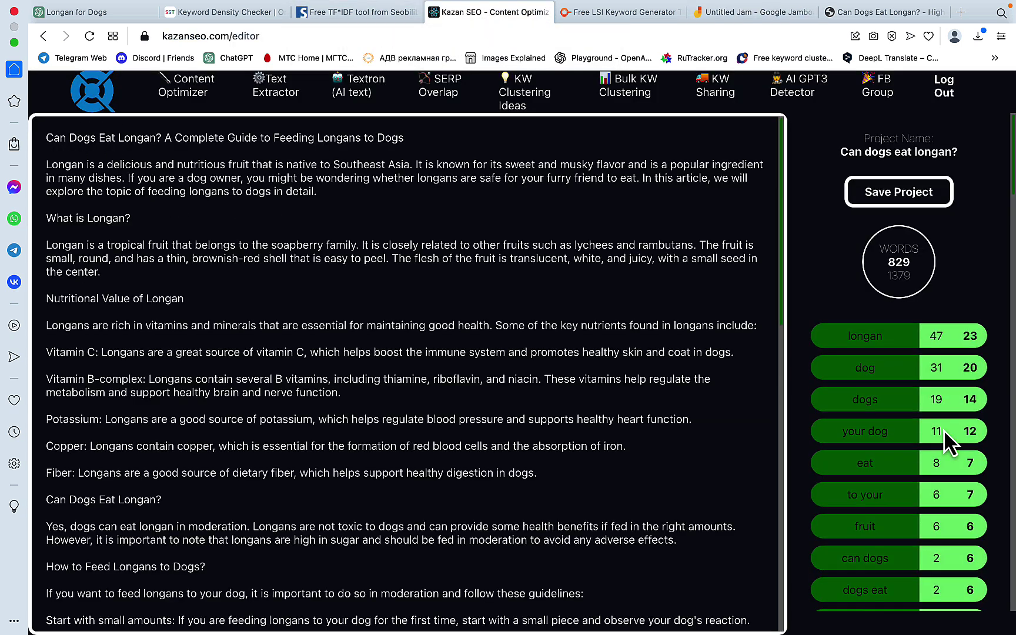
scroll(943, 429, down, 3)
scroll(943, 429, down, 10)
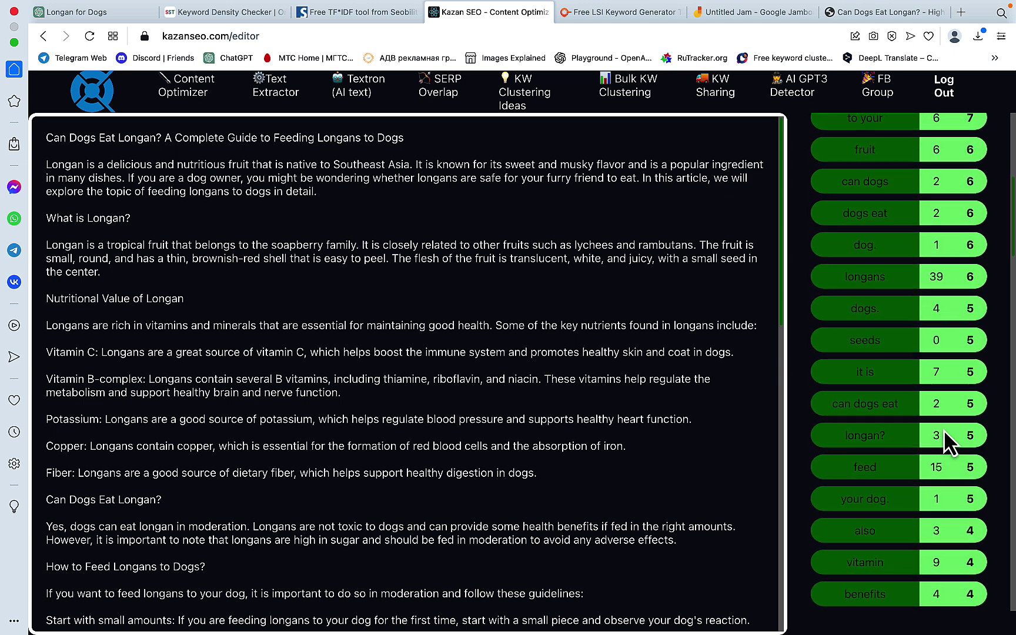
scroll(944, 429, down, 15)
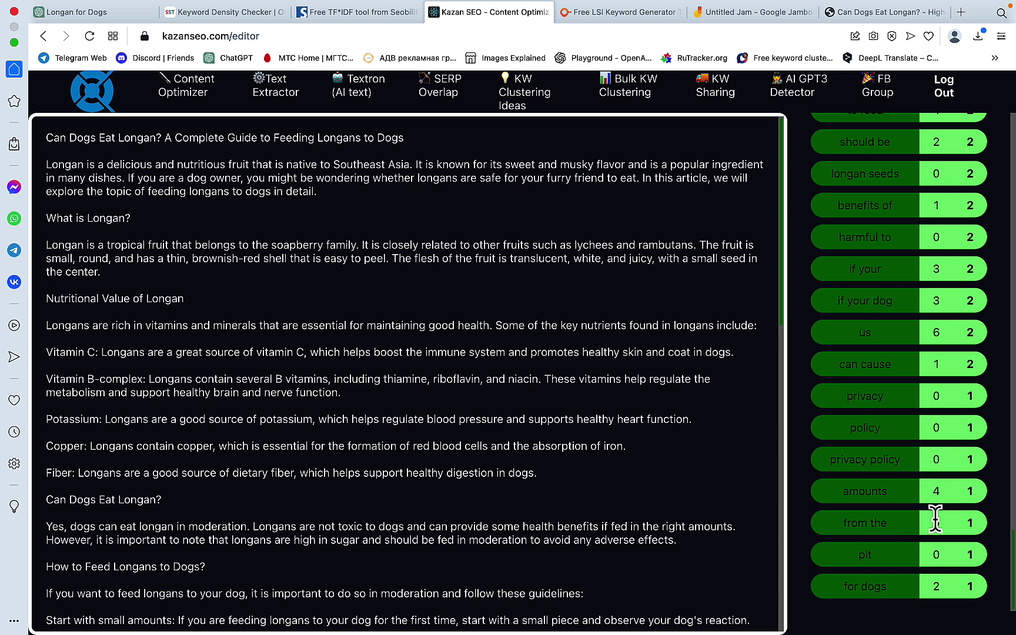
scroll(934, 520, up, 10)
scroll(936, 522, up, 10)
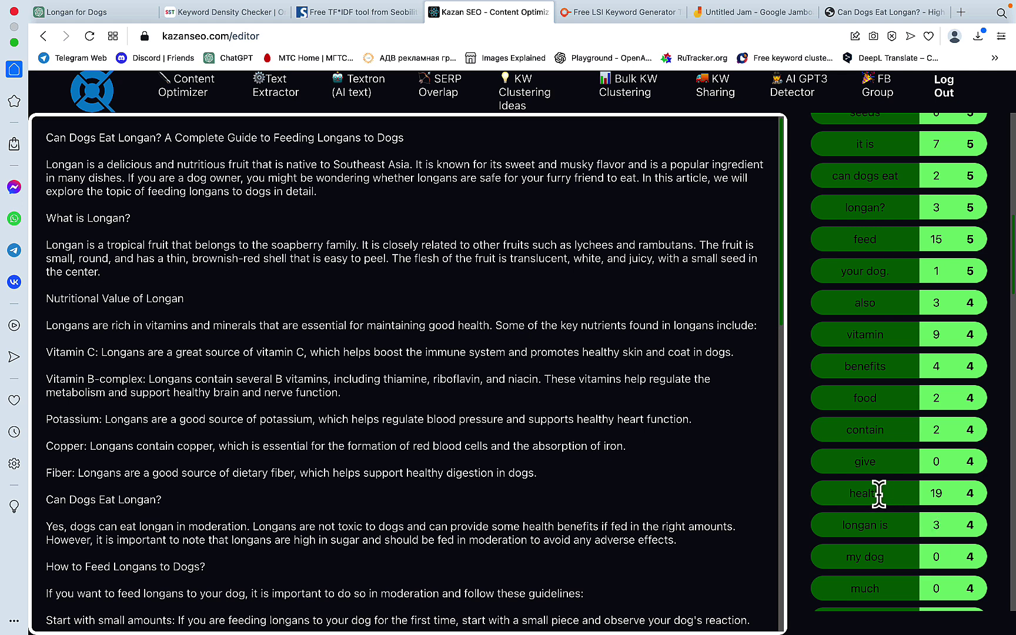
scroll(878, 492, up, 5)
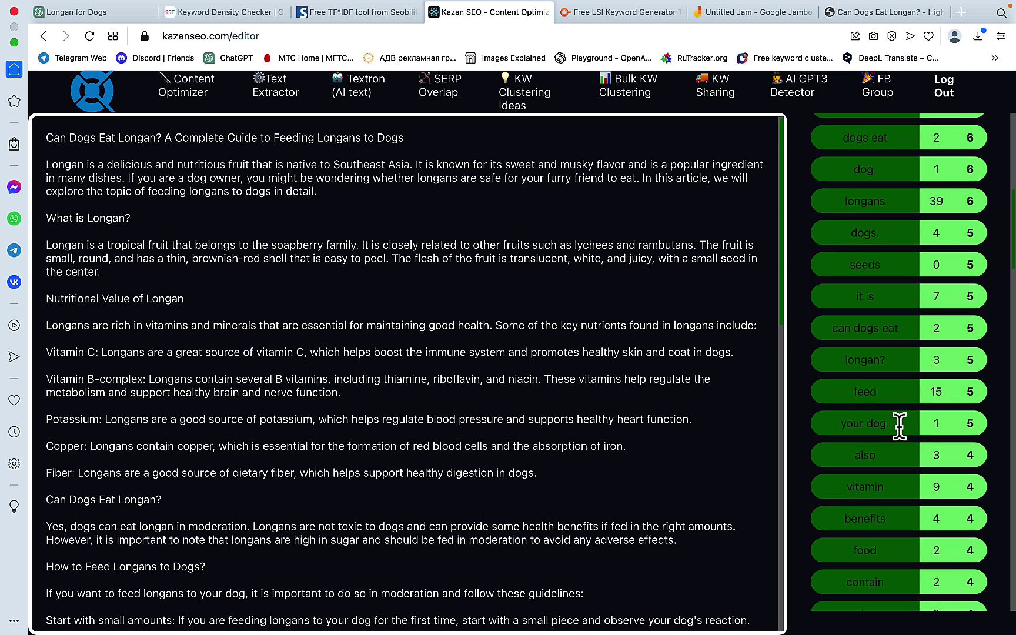
scroll(905, 438, up, 5)
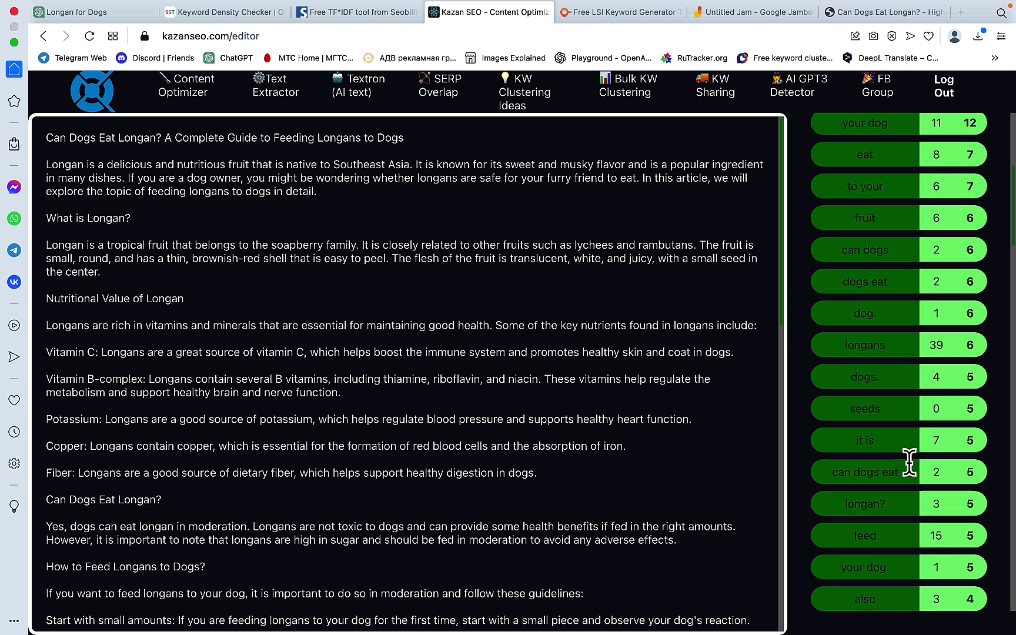
scroll(909, 458, up, 5)
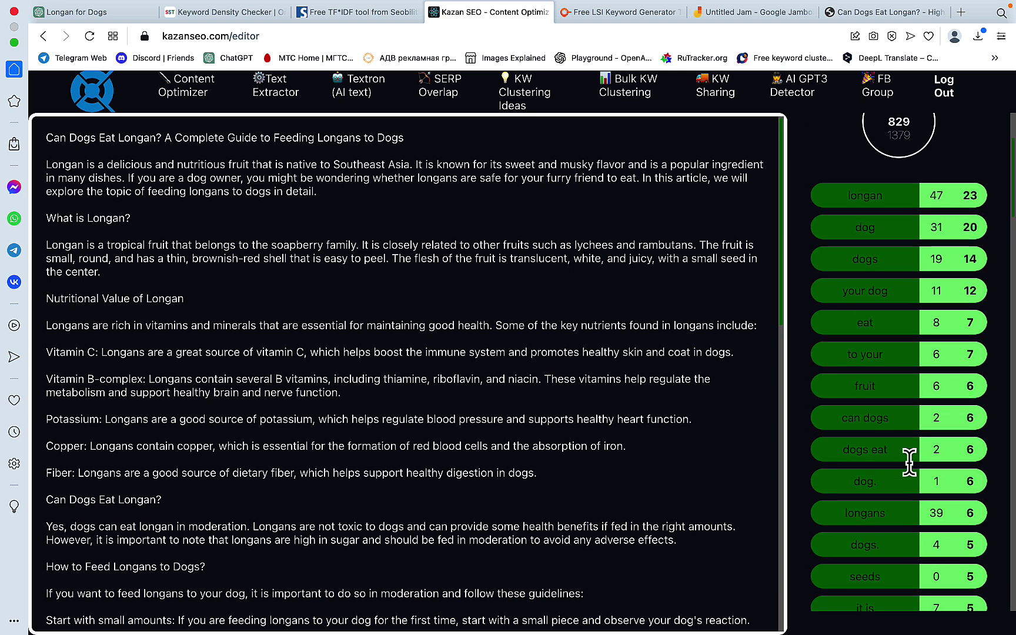
scroll(894, 506, down, 2)
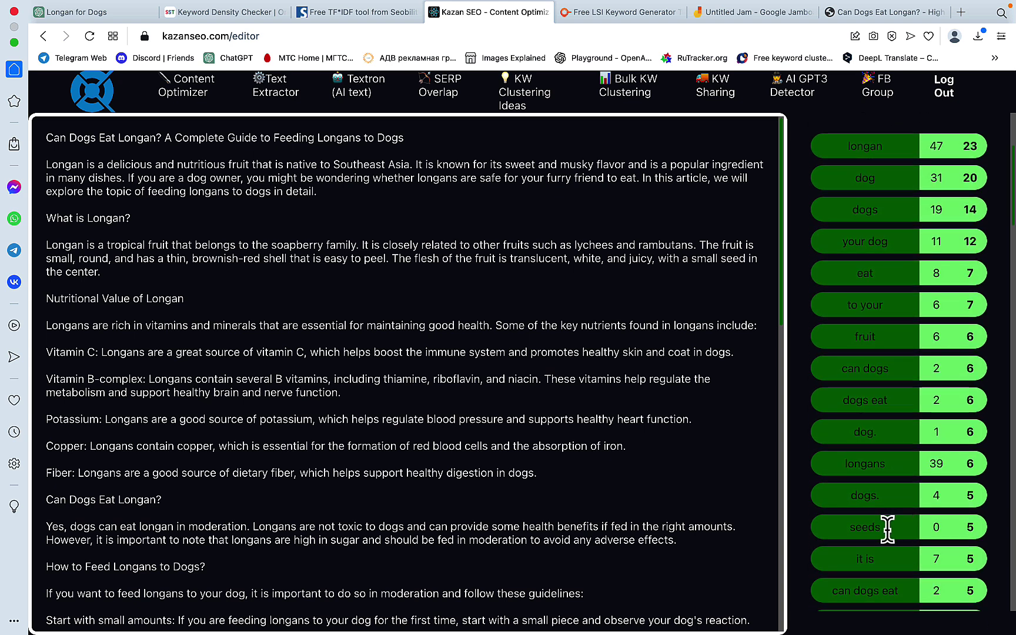
scroll(927, 535, up, 5)
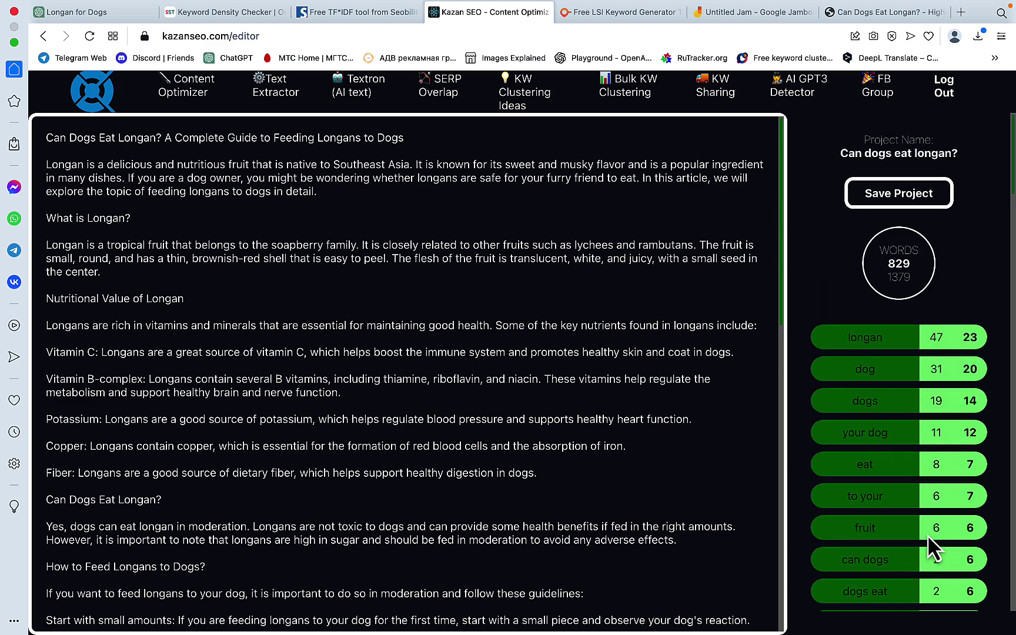
scroll(908, 464, up, 1)
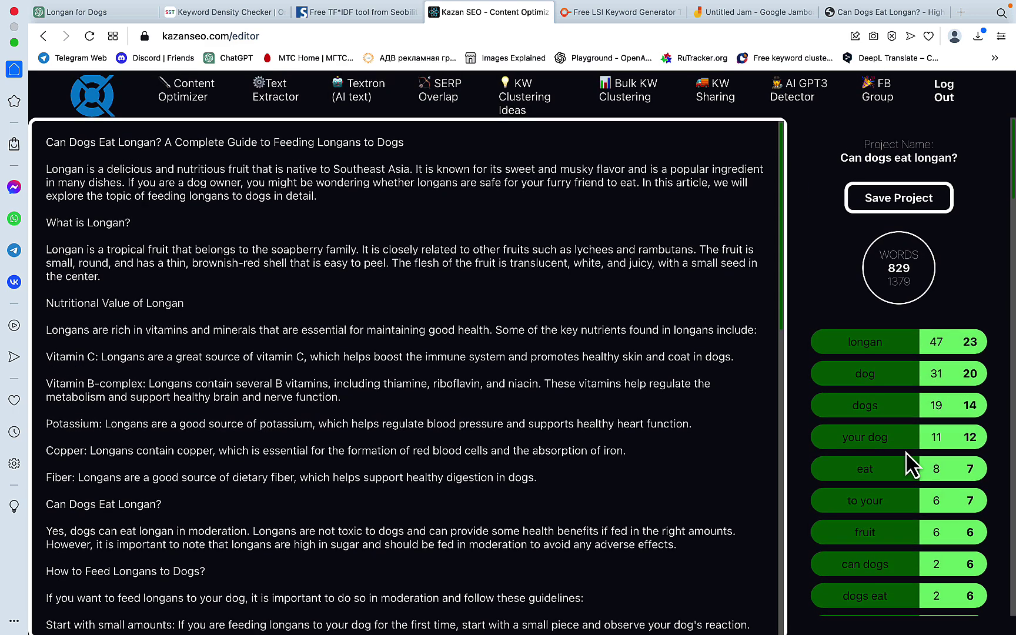
scroll(914, 411, down, 1)
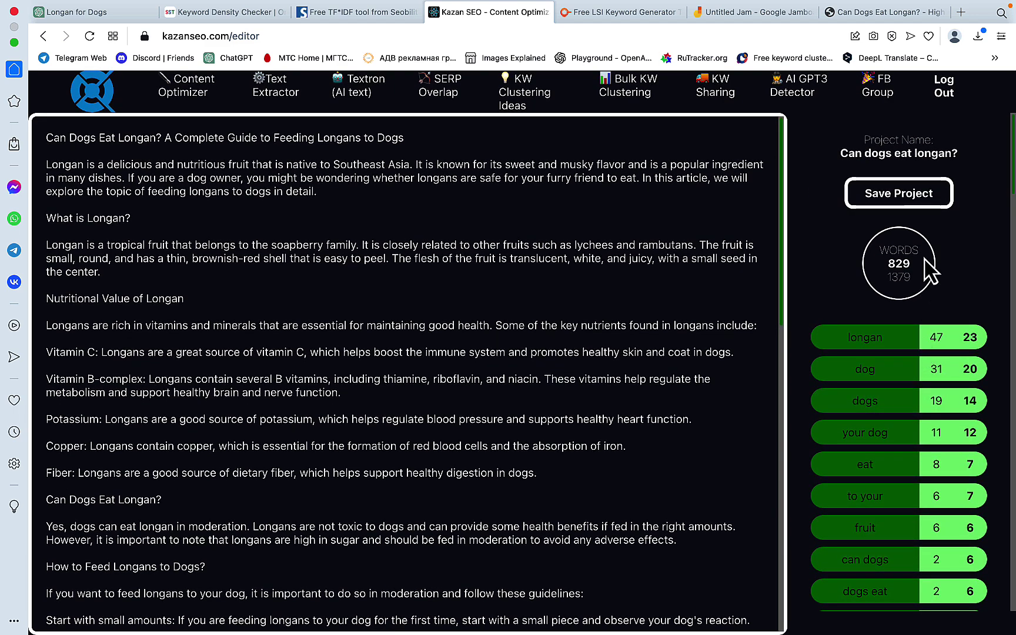
scroll(924, 241, up, 1)
scroll(925, 241, down, 1)
scroll(922, 399, down, 5)
scroll(922, 399, up, 5)
scroll(468, 413, down, 2)
scroll(468, 415, up, 2)
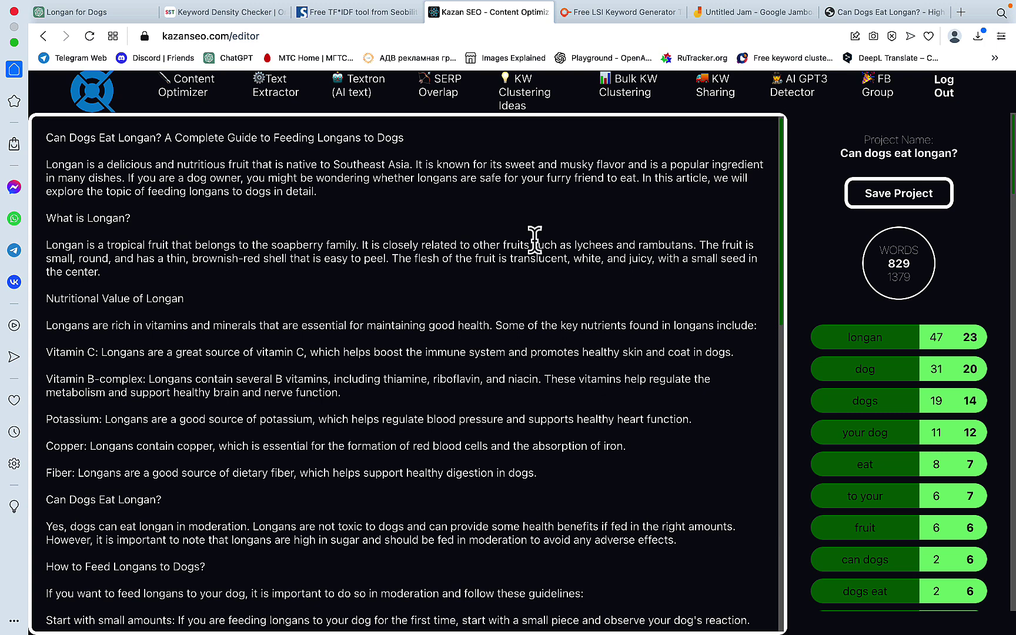
right_click(622, 12)
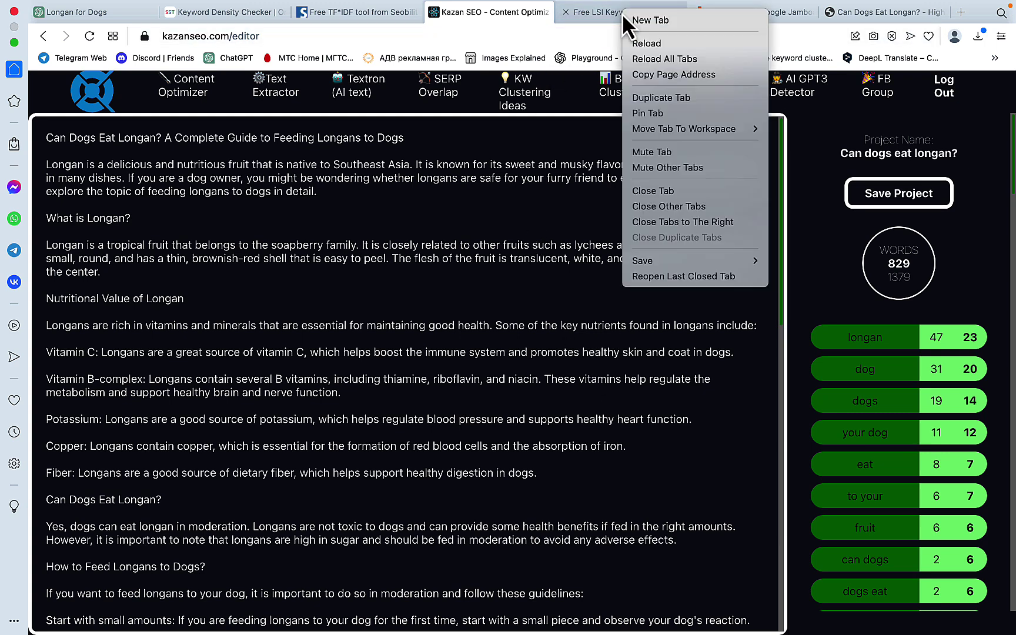
Step: Run a KeySearch LSI keyword search for 'Can dogs eat longan'
click(582, 17)
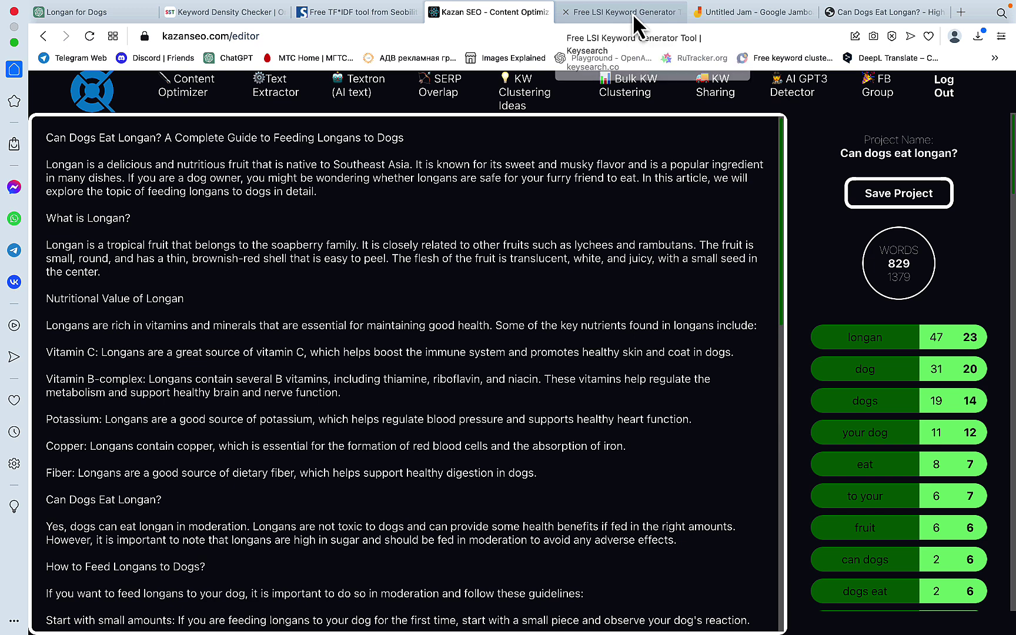
click(634, 16)
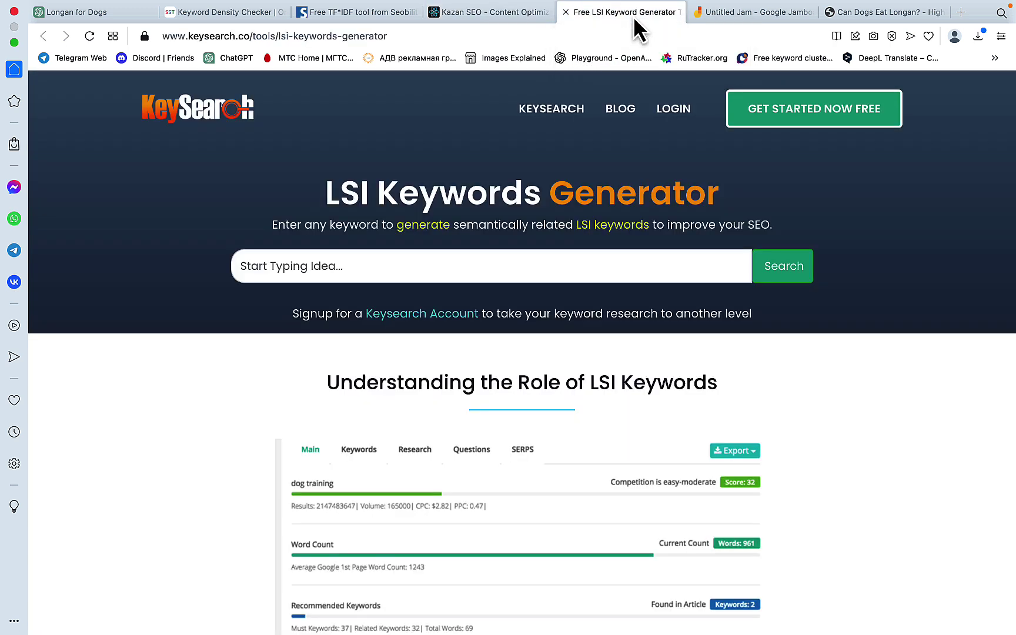
click(306, 266)
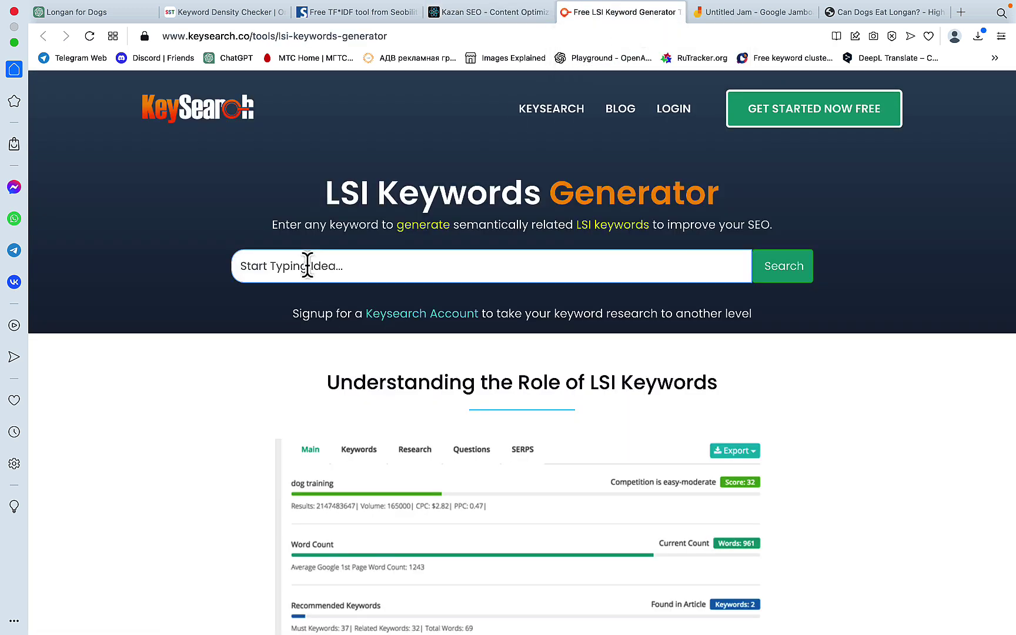
text(Can dogs eat longan)
key(Return)
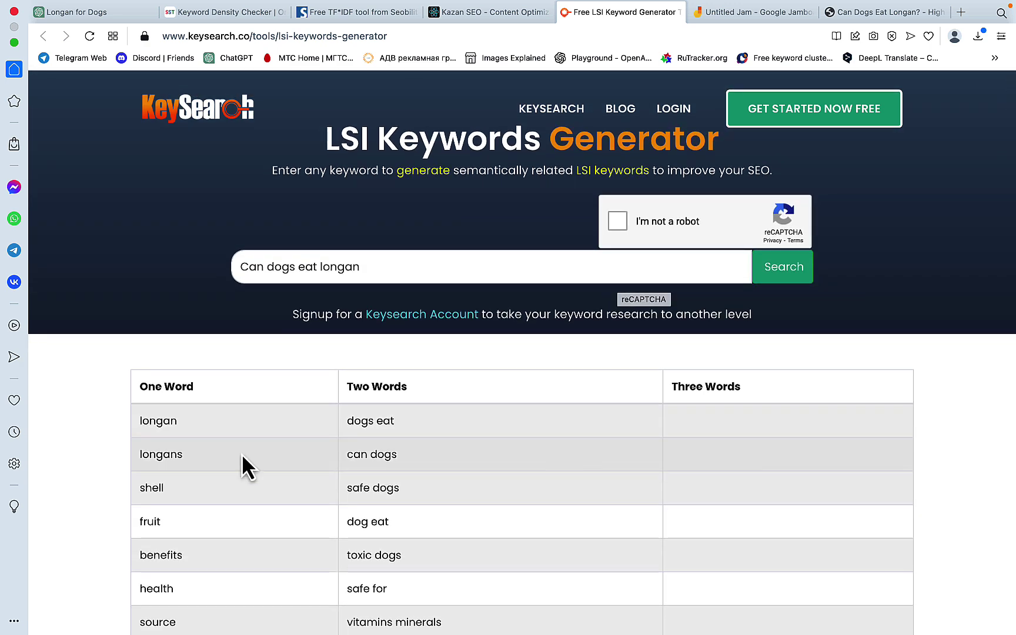
Step: Select every keyword in the One Word and Two Words result columns
scroll(242, 456, down, 3)
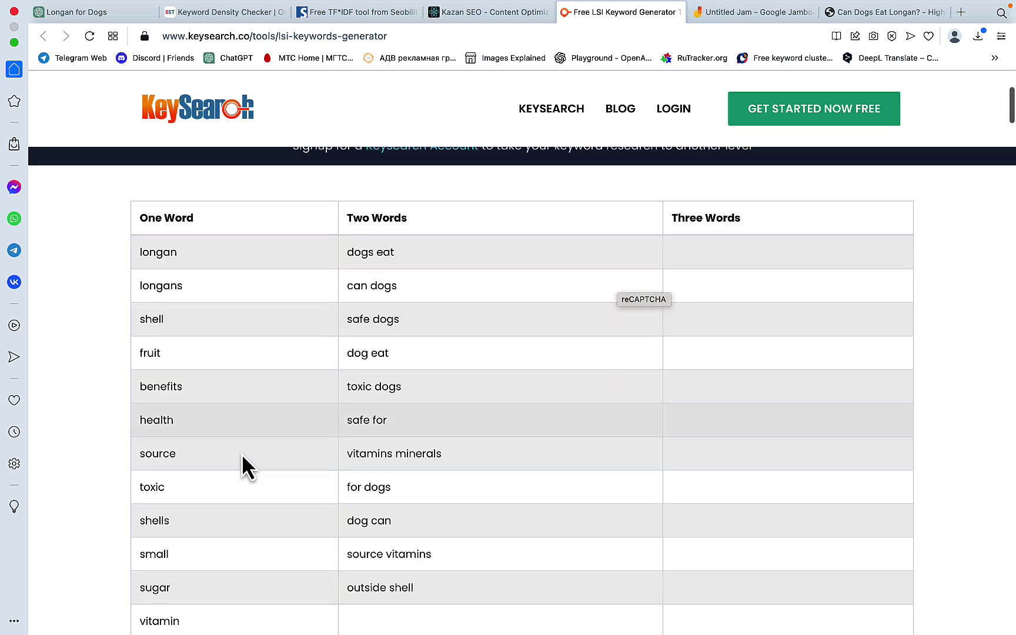
scroll(241, 453, up, 3)
drag(134, 393, 159, 634)
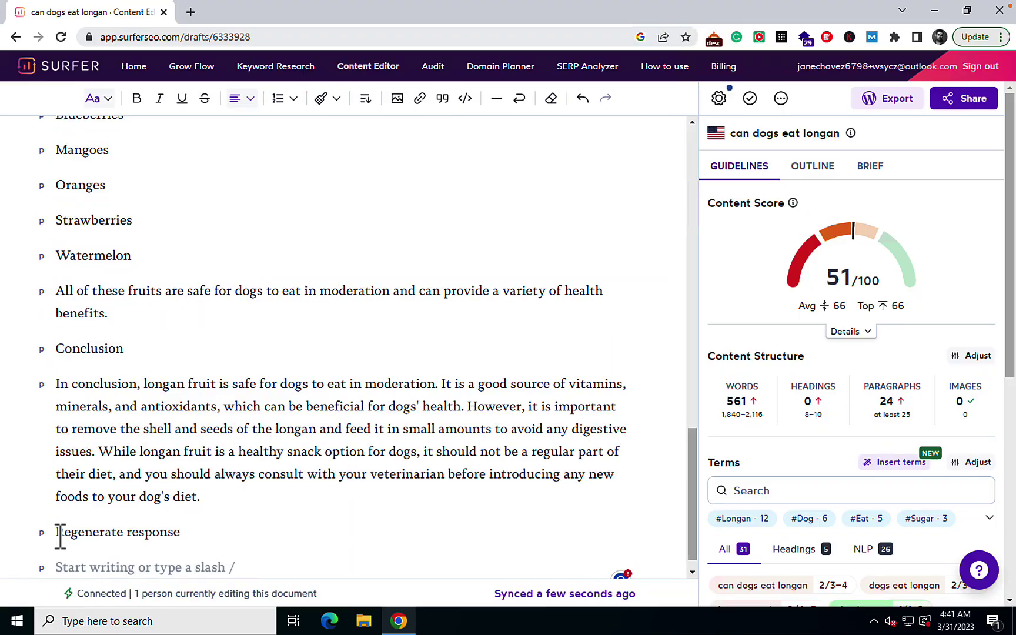
Step: Make Conclusion, Other Fruits that are Safe for Dogs, and Can Dogs Eat Longan? H2 headings
scroll(56, 535, up, 1)
drag(123, 398, 60, 398)
key(ctrl+alt+2)
scroll(202, 324, up, 3)
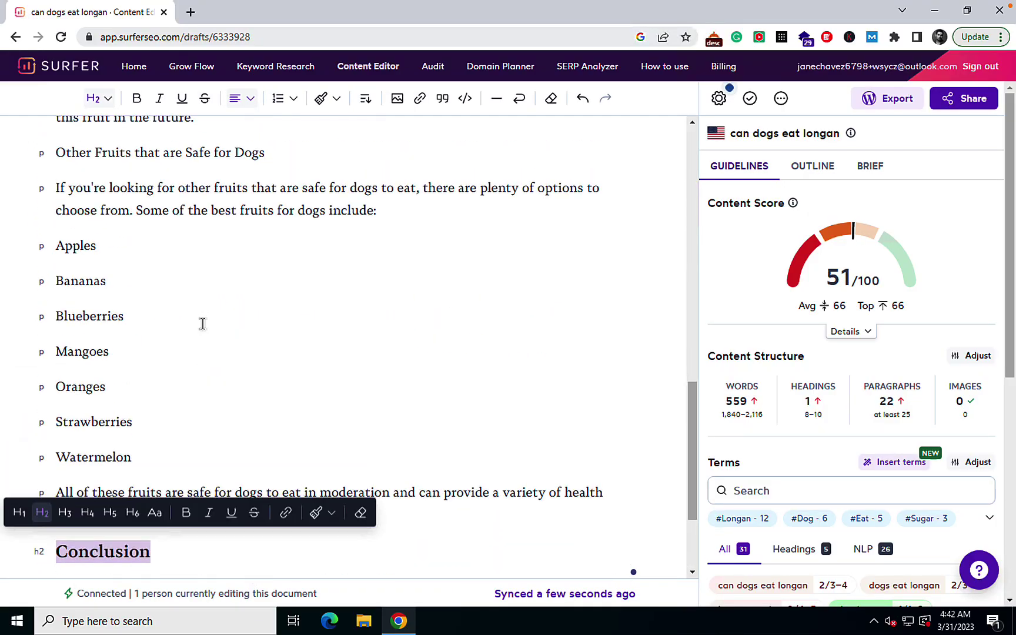
drag(50, 238, 340, 238)
key(ctrl+alt+2)
scroll(281, 310, up, 6)
drag(49, 256, 288, 258)
key(ctrl+alt+2)
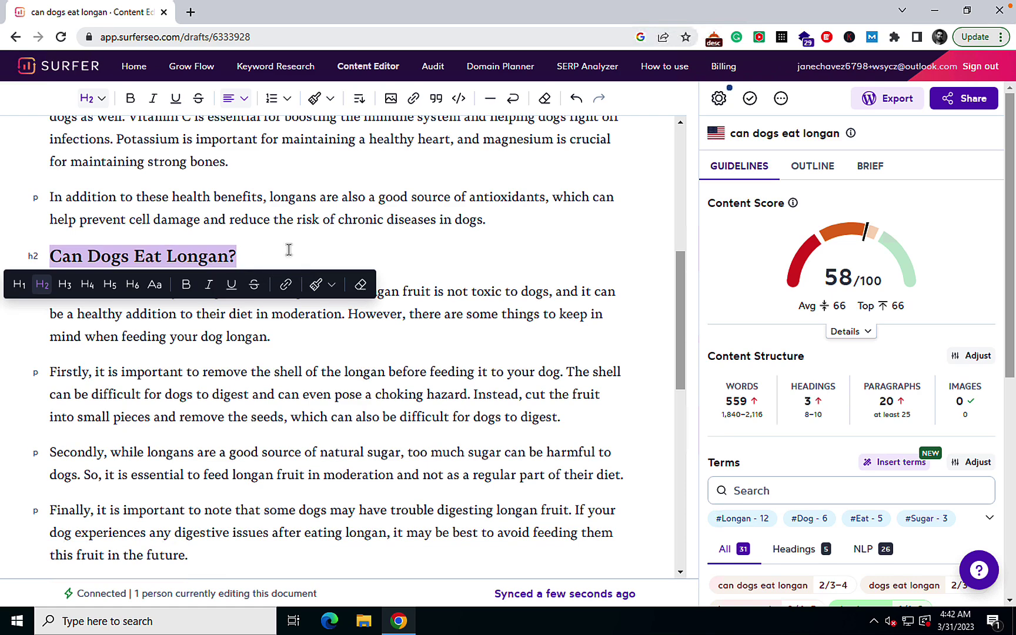
Step: Turn What are Longans? and Benefits of Longan for Dogs into H2 headings
scroll(288, 251, up, 4)
scroll(288, 249, up, 3)
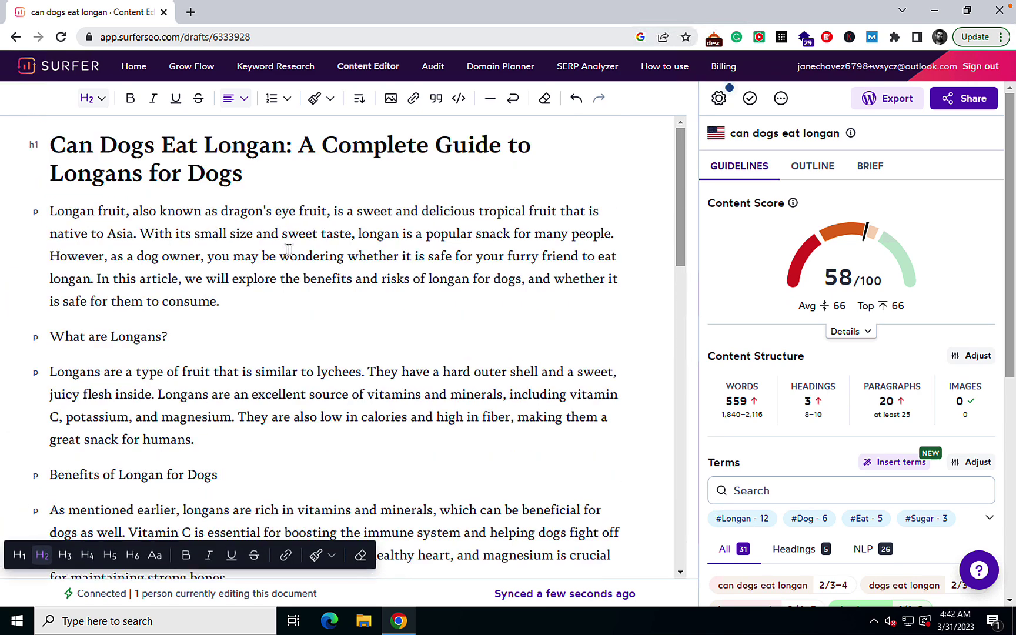
drag(50, 336, 195, 335)
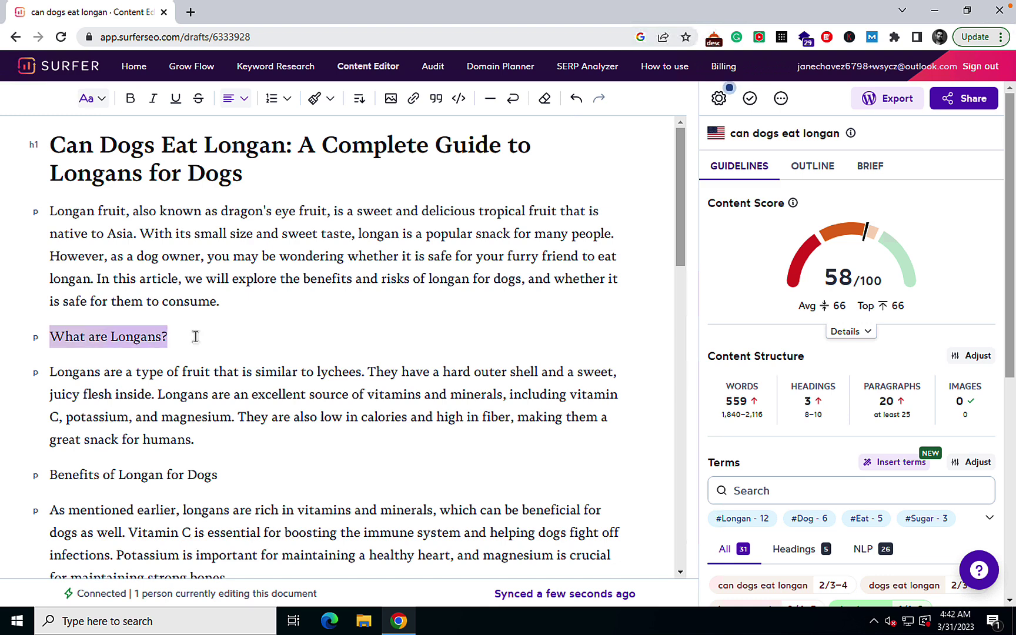
key(ctrl+alt+2)
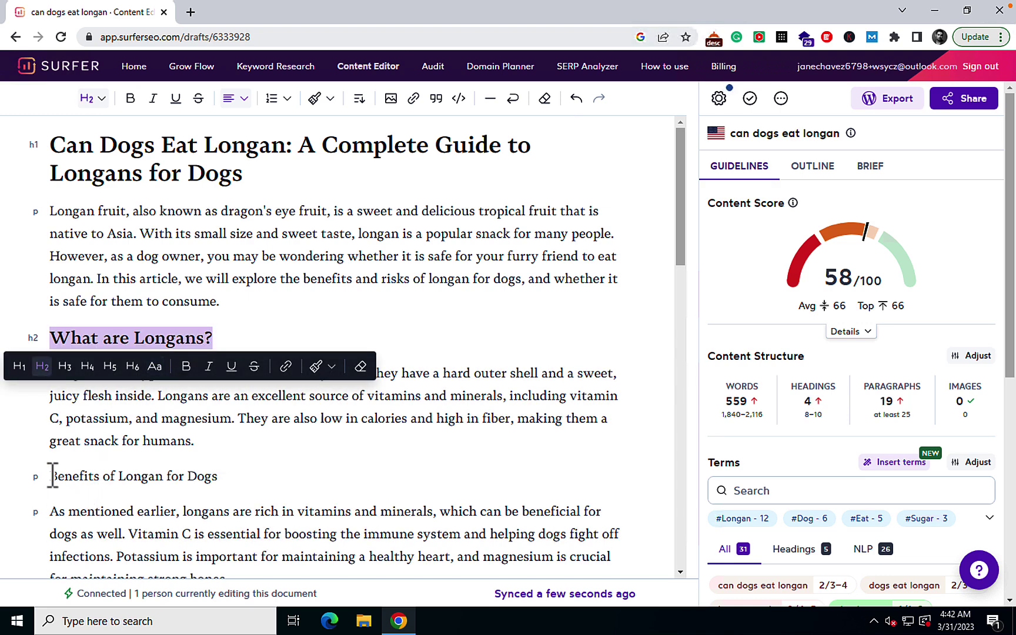
triple_click(271, 485)
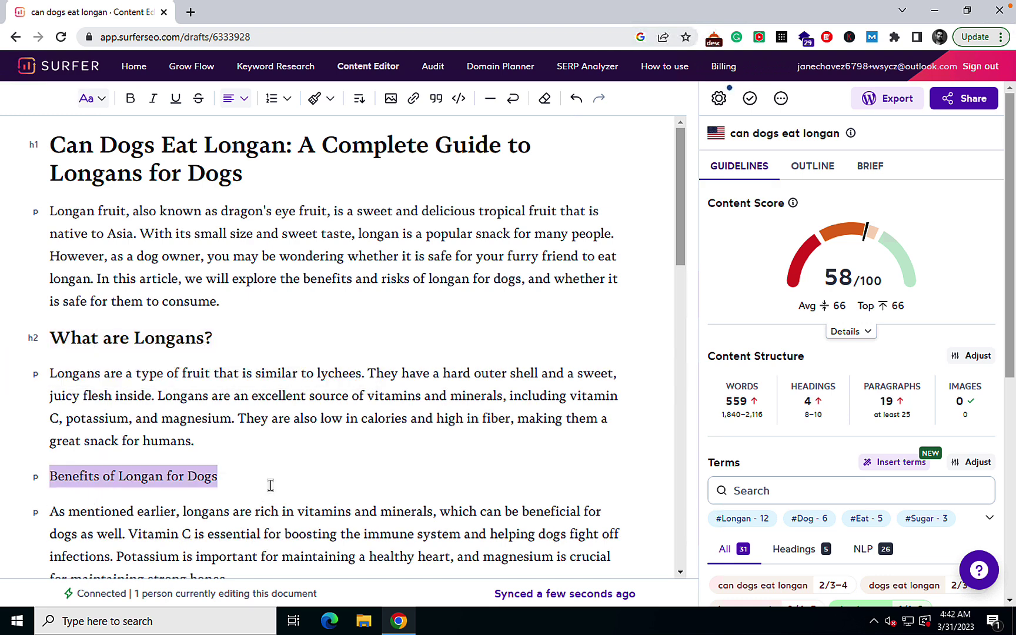
key(ctrl+alt+2)
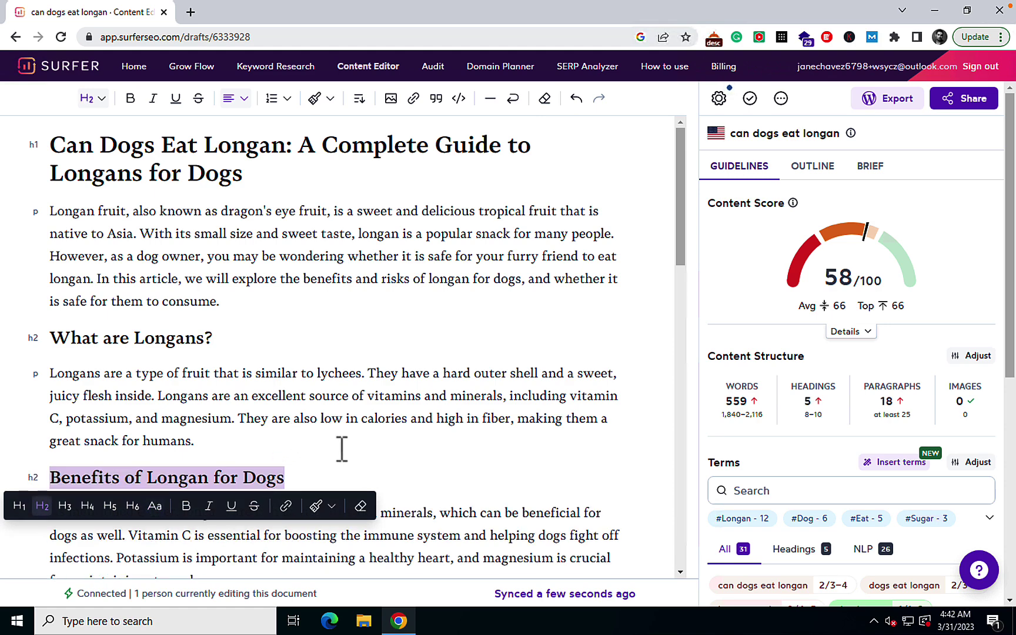
click(342, 449)
Step: Review the article now scoring 58, then return to the KeySearch keyword results
scroll(338, 446, down, 6)
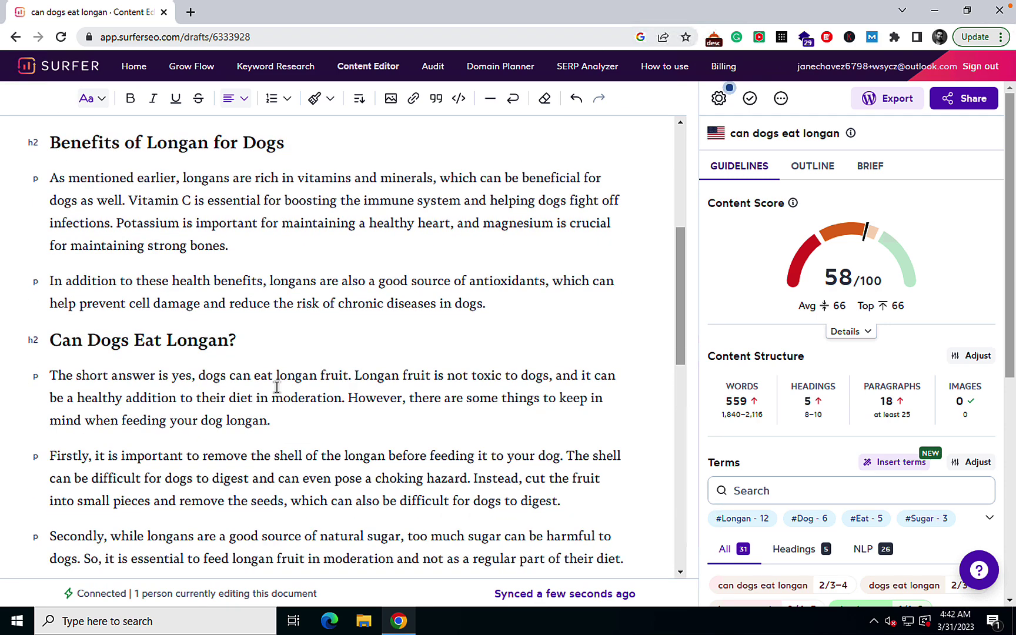
scroll(277, 387, down, 4)
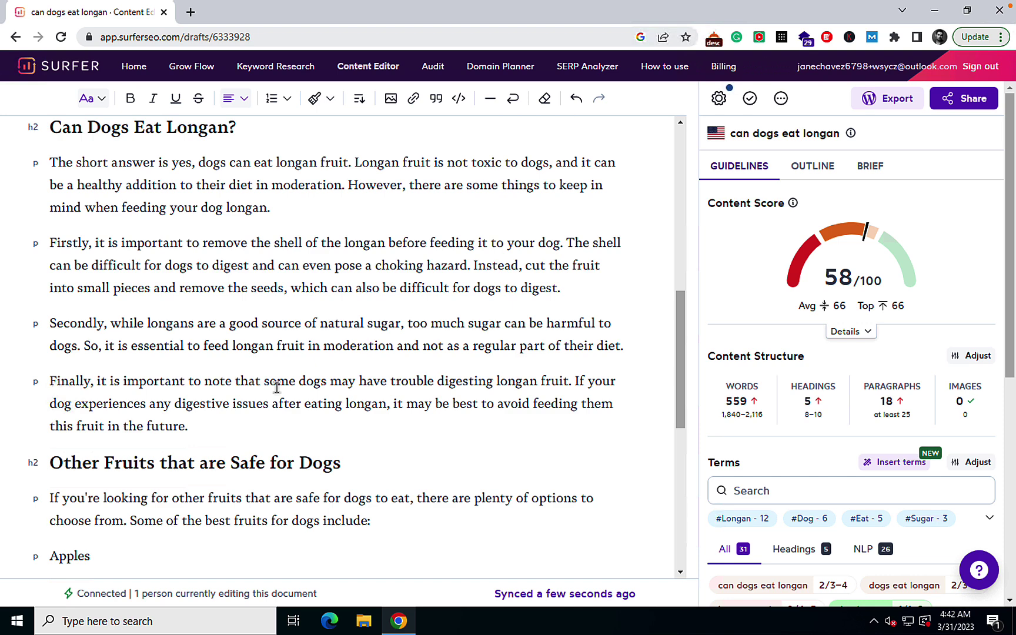
scroll(277, 387, down, 4)
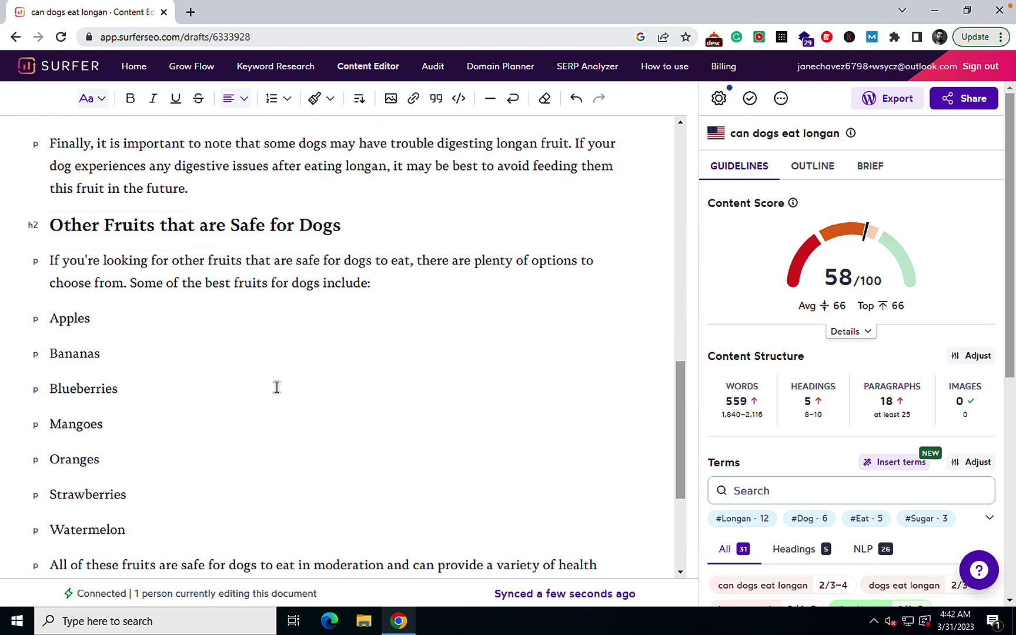
scroll(276, 387, down, 4)
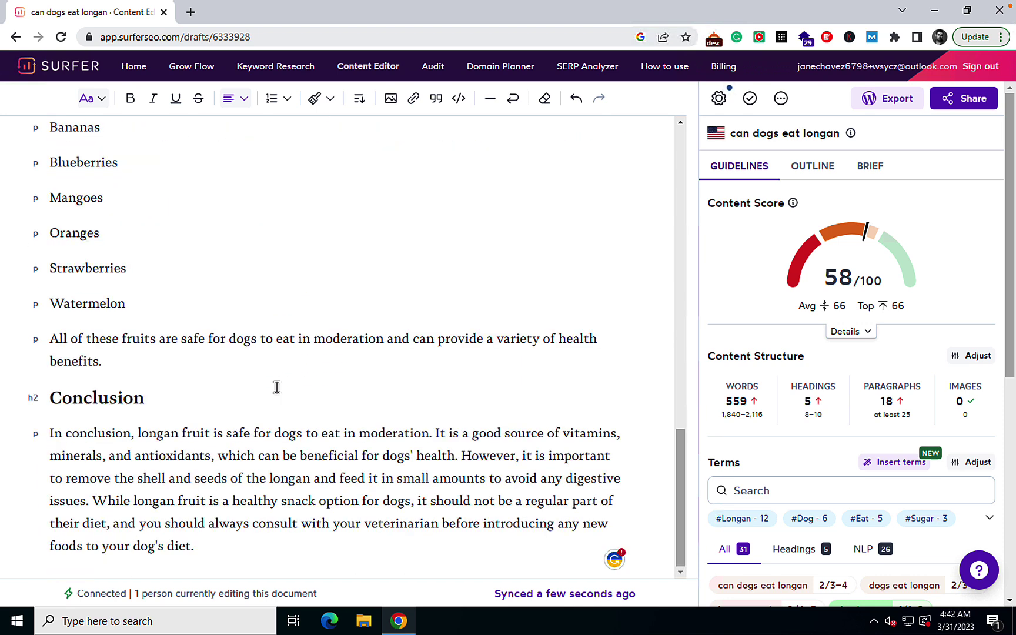
scroll(226, 421, up, 3)
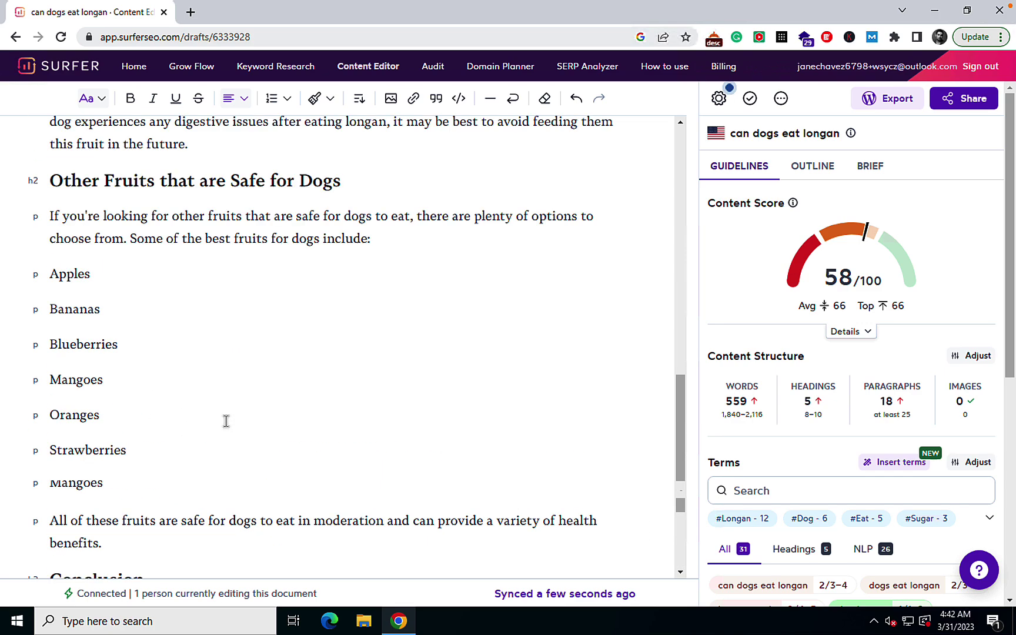
scroll(226, 421, up, 15)
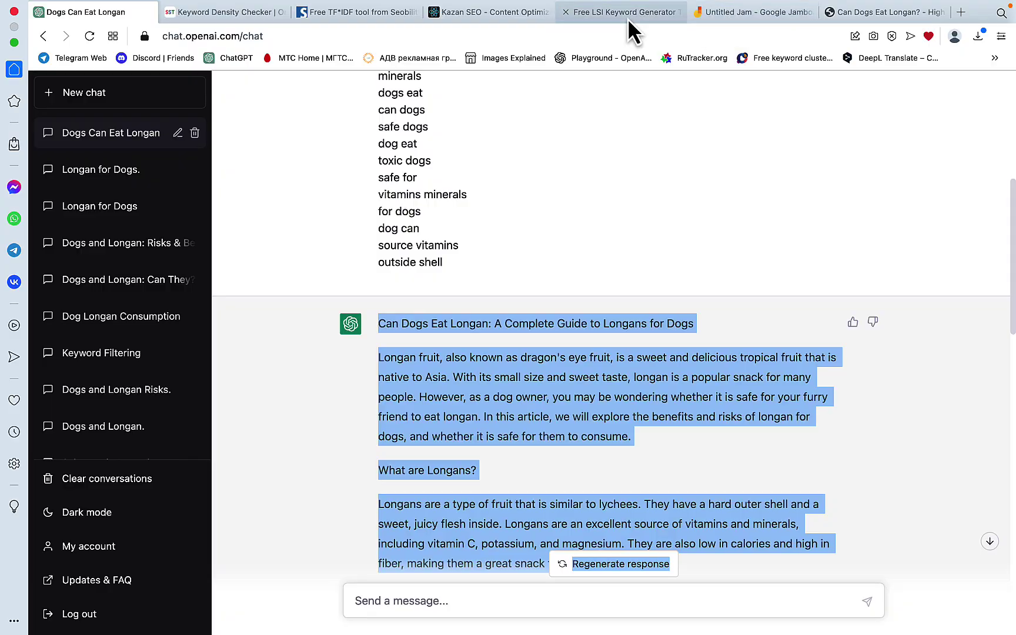
click(565, 15)
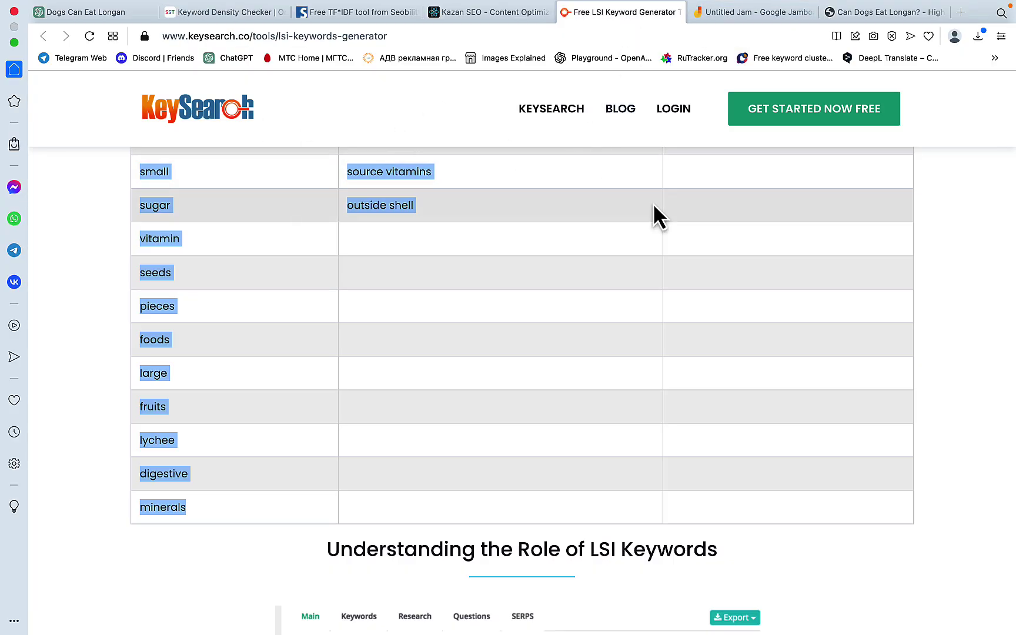
Step: Handwrite 58 in red under Free LSI generator on the Jamboard scorecard
scroll(652, 204, up, 10)
click(783, 15)
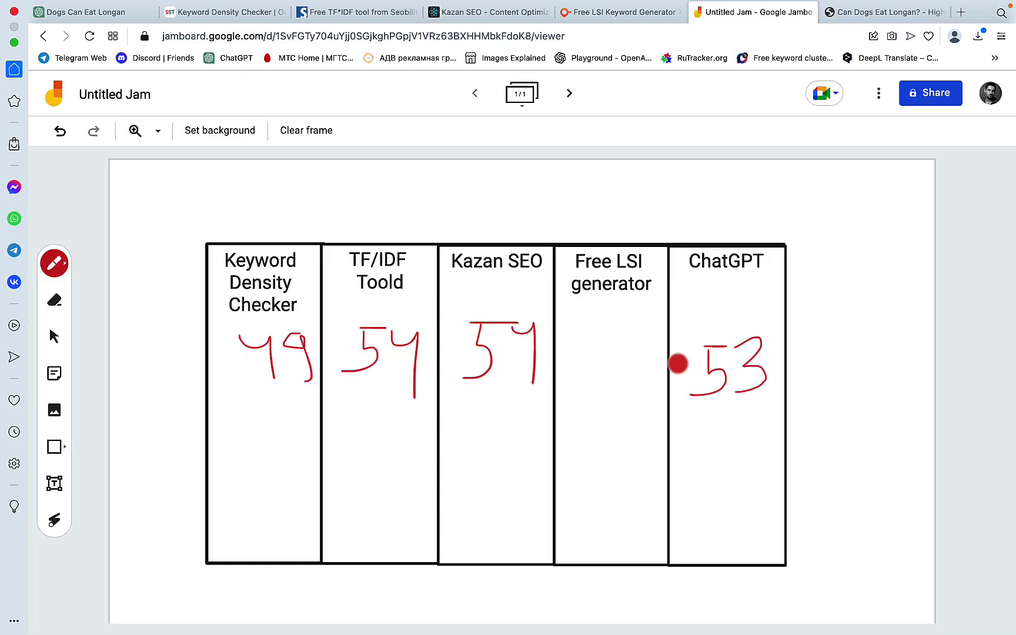
drag(604, 331, 580, 368)
mouse_move(621, 333)
mouse_down()
mouse_move(640, 367)
mouse_move(610, 331)
mouse_up()
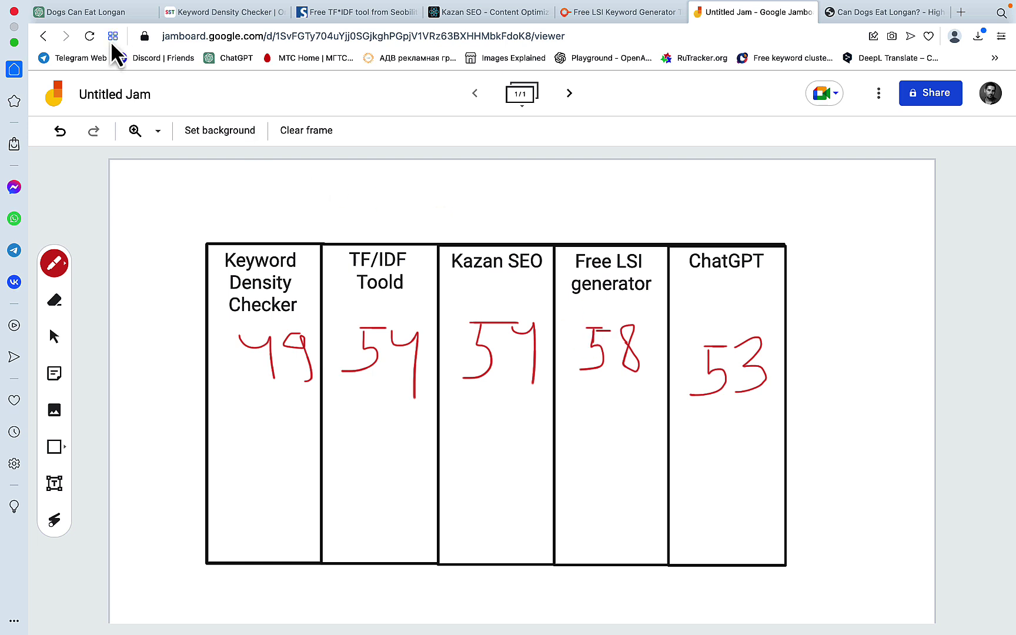
Step: Copy the earlier longan prompt's opening lines into a new ChatGPT chat
click(94, 12)
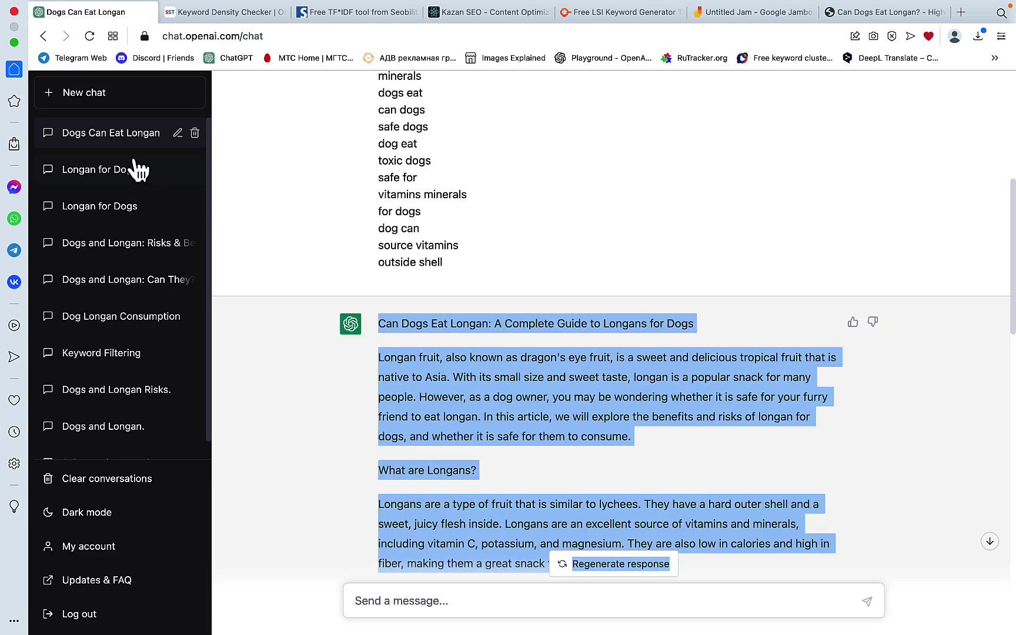
scroll(522, 413, up, 10)
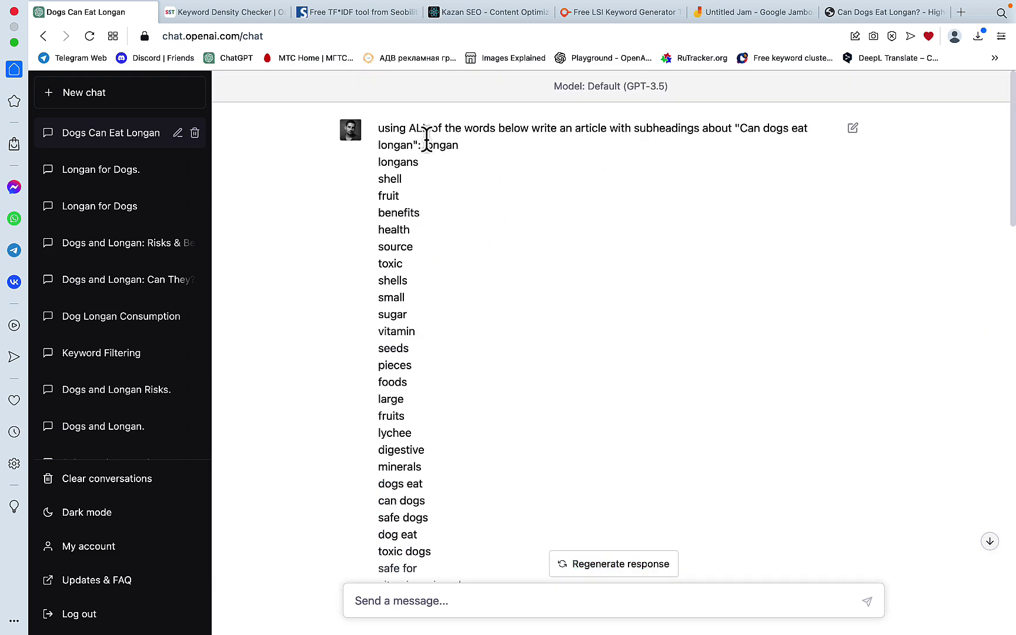
drag(459, 144, 379, 130)
key(super+c)
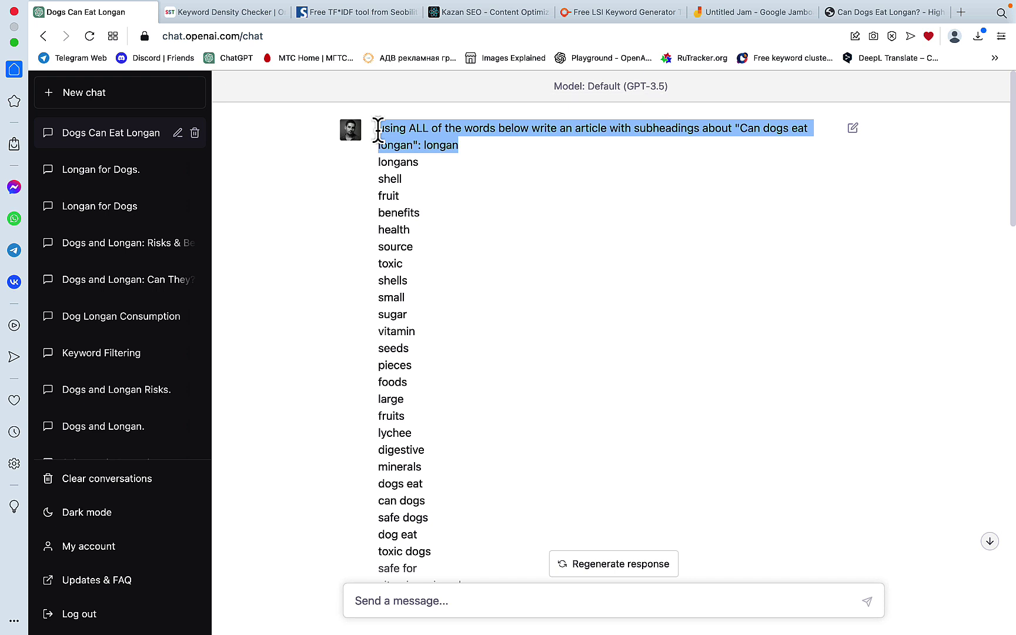
click(141, 94)
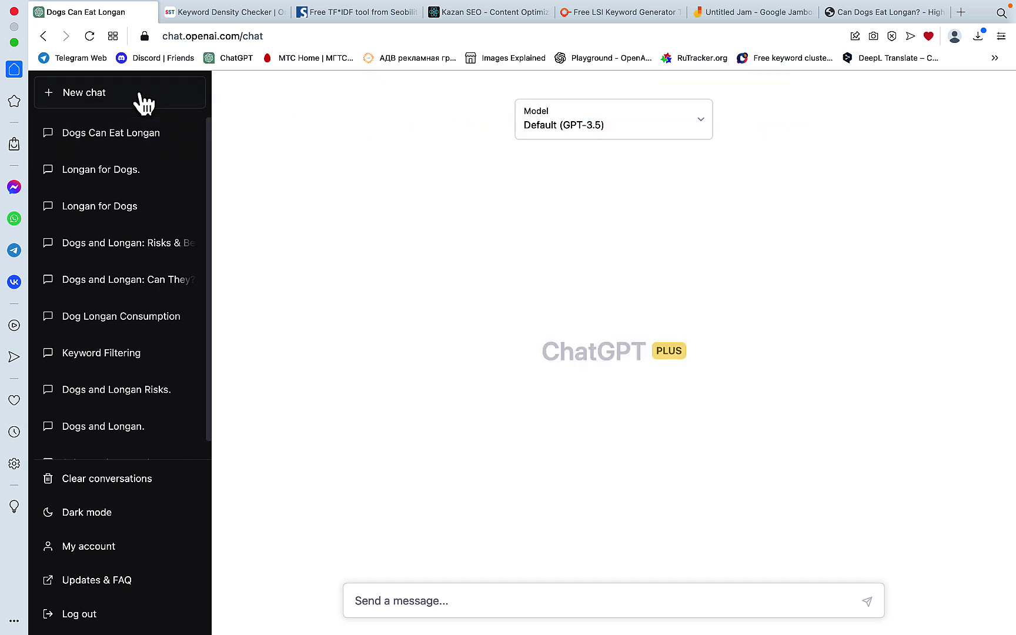
click(421, 605)
key(super+v)
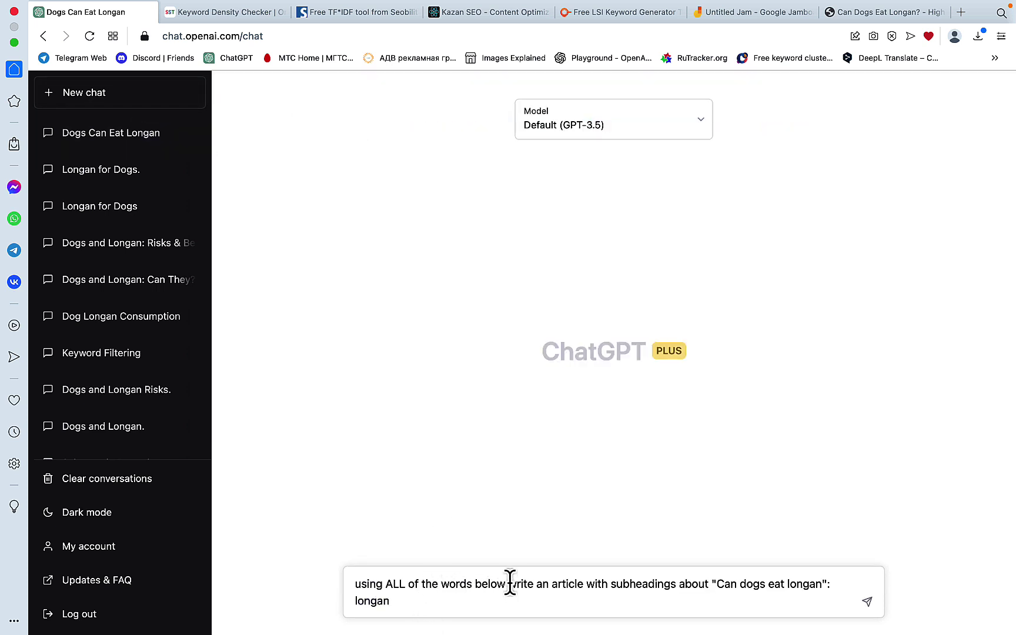
Step: Edit the prompt to request 'a detailed' article, dropping the all-words clause and trailing keyword
drag(508, 585, 342, 582)
key(BackSpace)
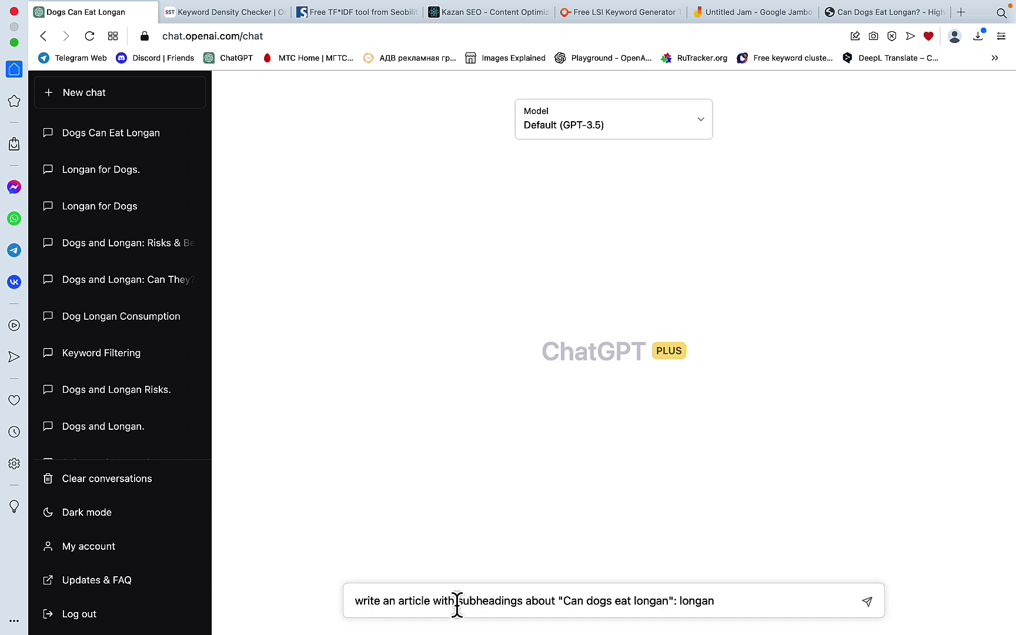
text(a detaile)
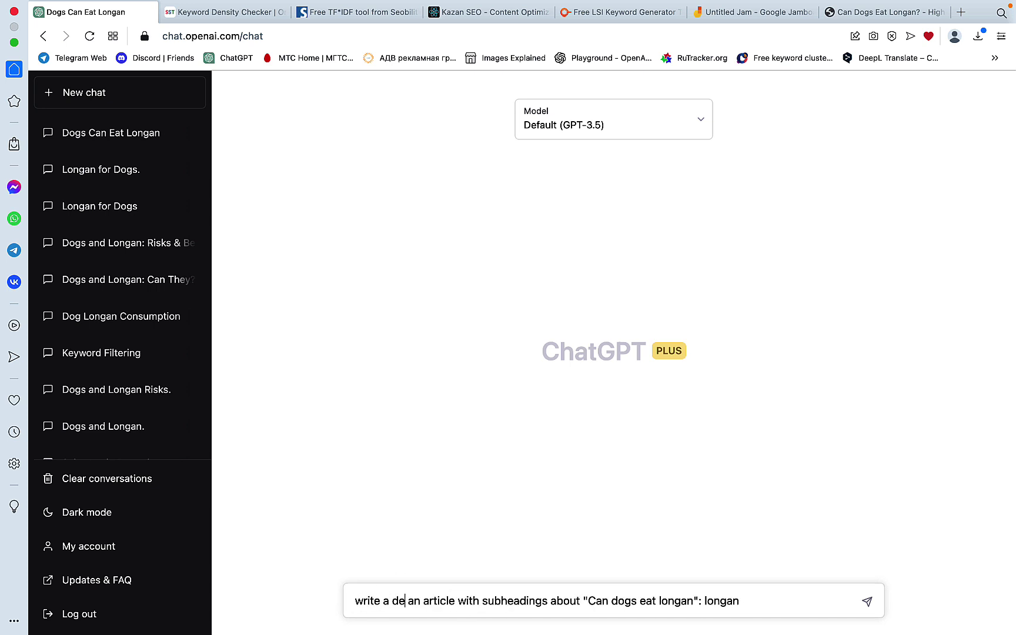
text(d)
key(shift+Right)
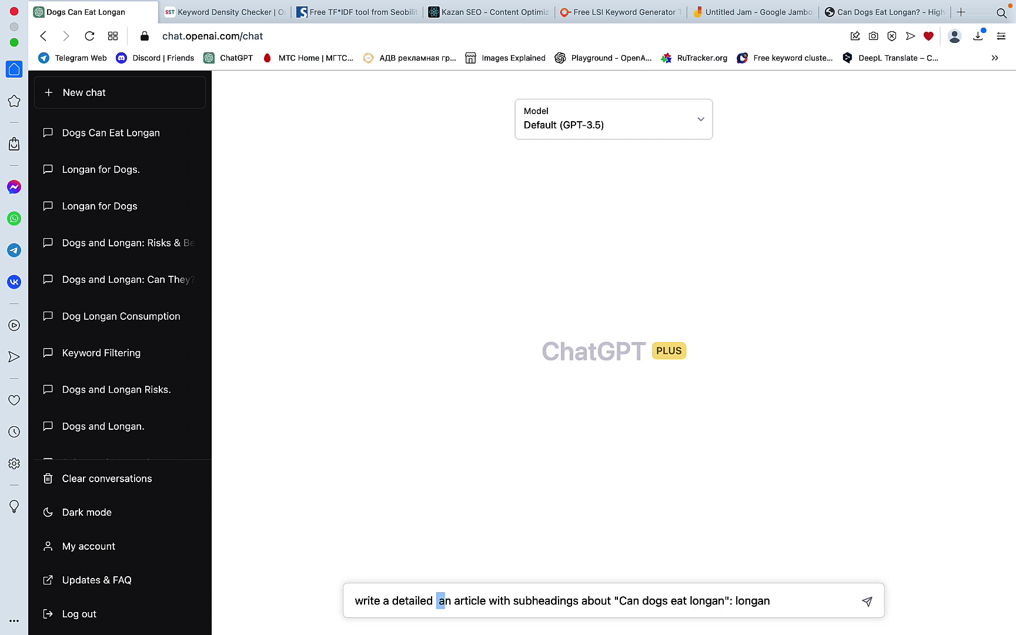
key(BackSpace)
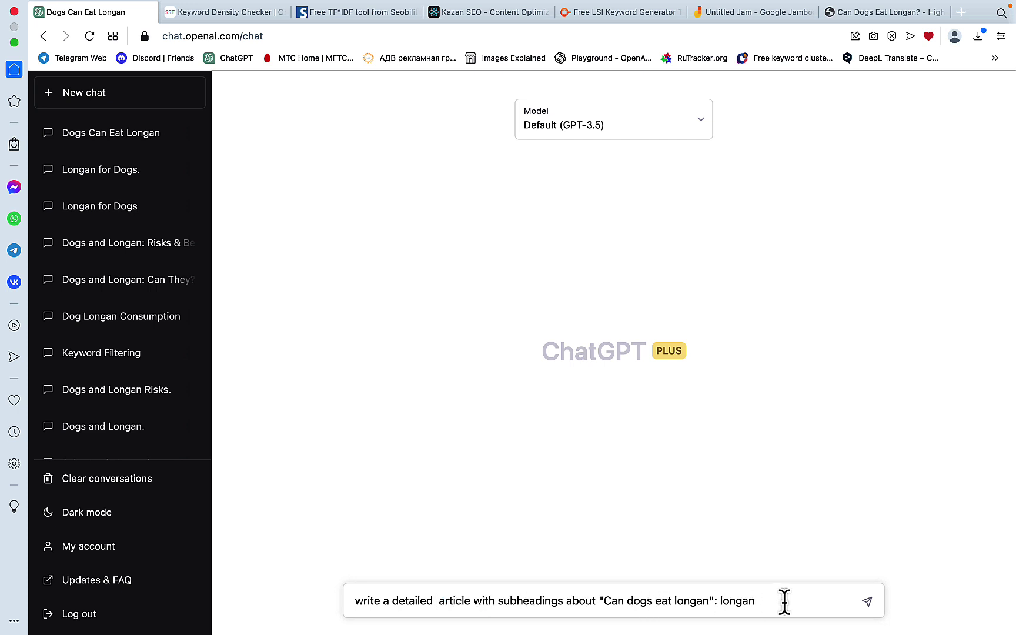
key(BackSpace)
key(BackSpace)
key(BackSpace)
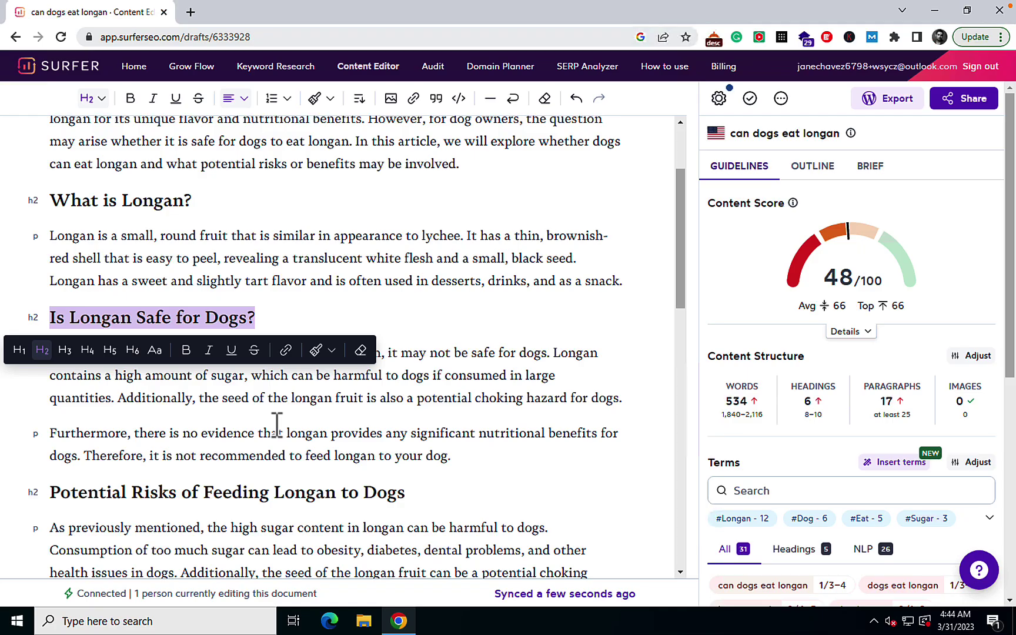
Step: Scroll through the 48-scoring Surfer draft and clear the heading selection
scroll(274, 422, down, 5)
scroll(275, 423, down, 7)
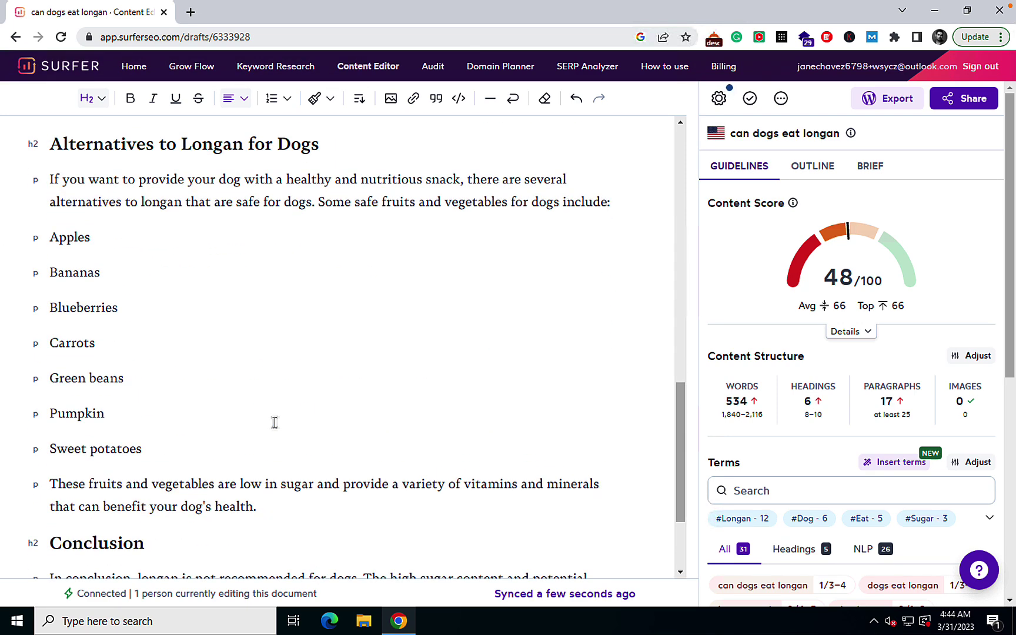
scroll(275, 422, down, 2)
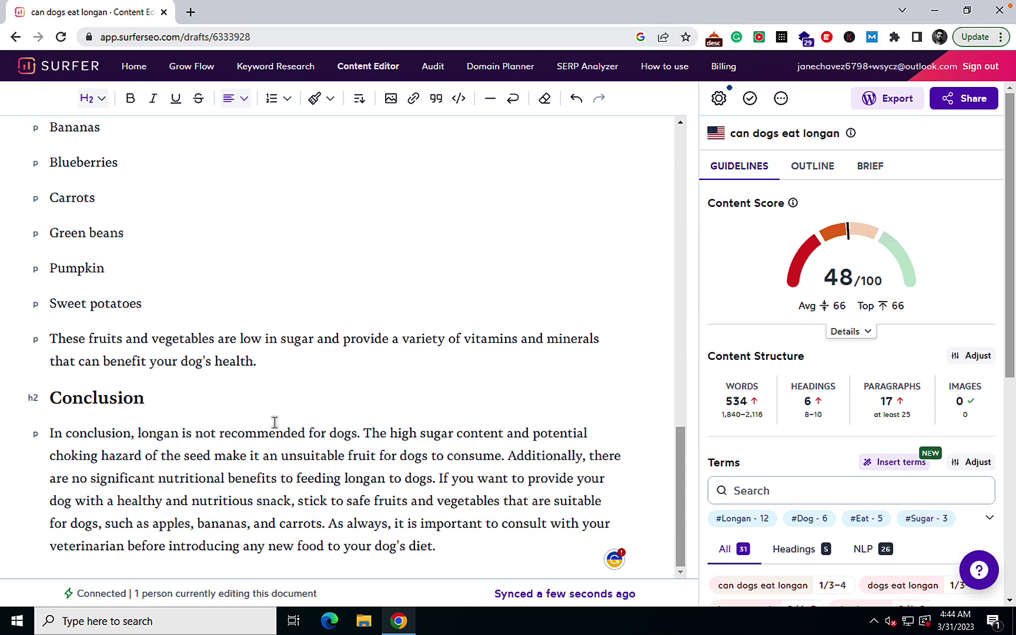
scroll(274, 422, up, 15)
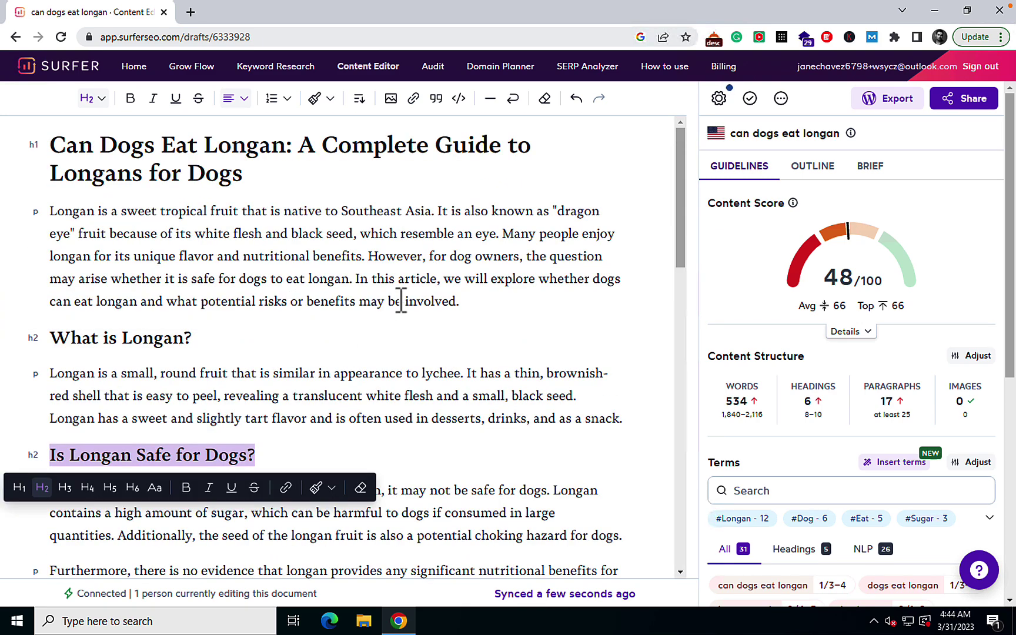
click(394, 276)
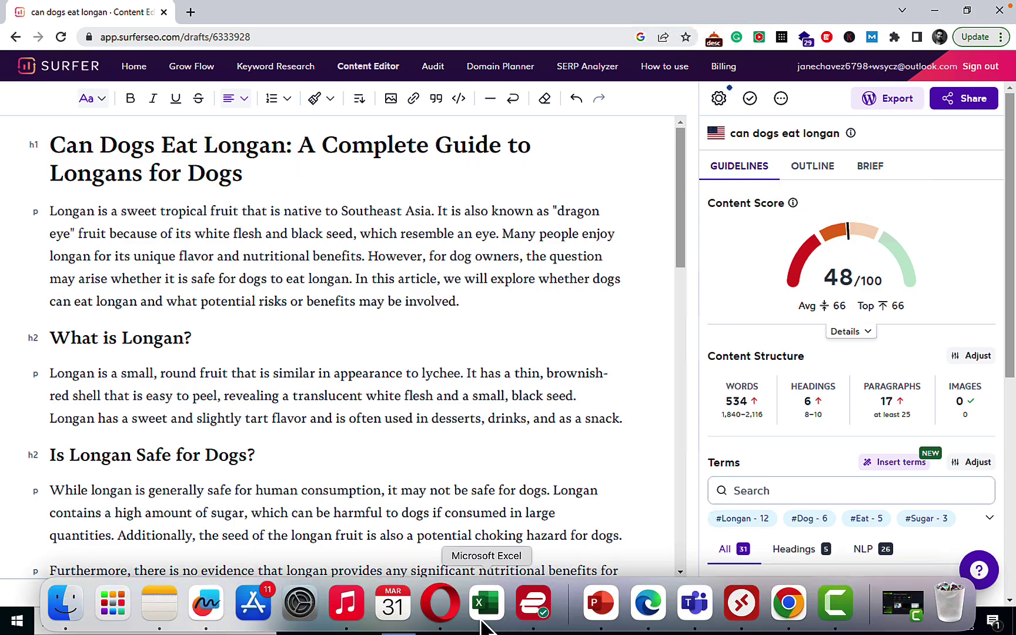
Step: Draw a pen line under ChatGPT's 53 on the Jamboard scorecard
click(453, 627)
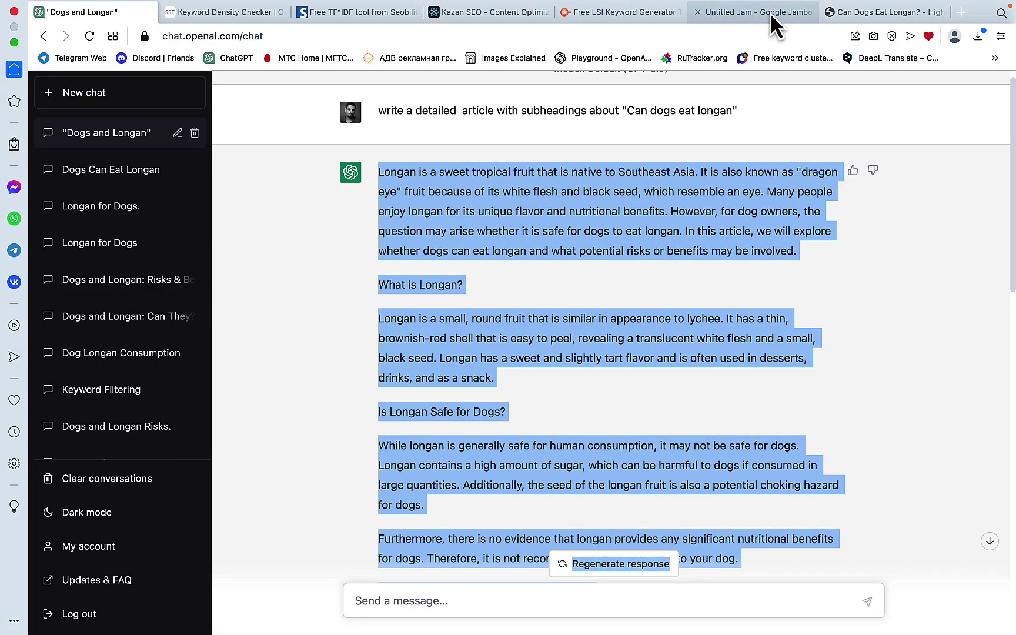
click(768, 17)
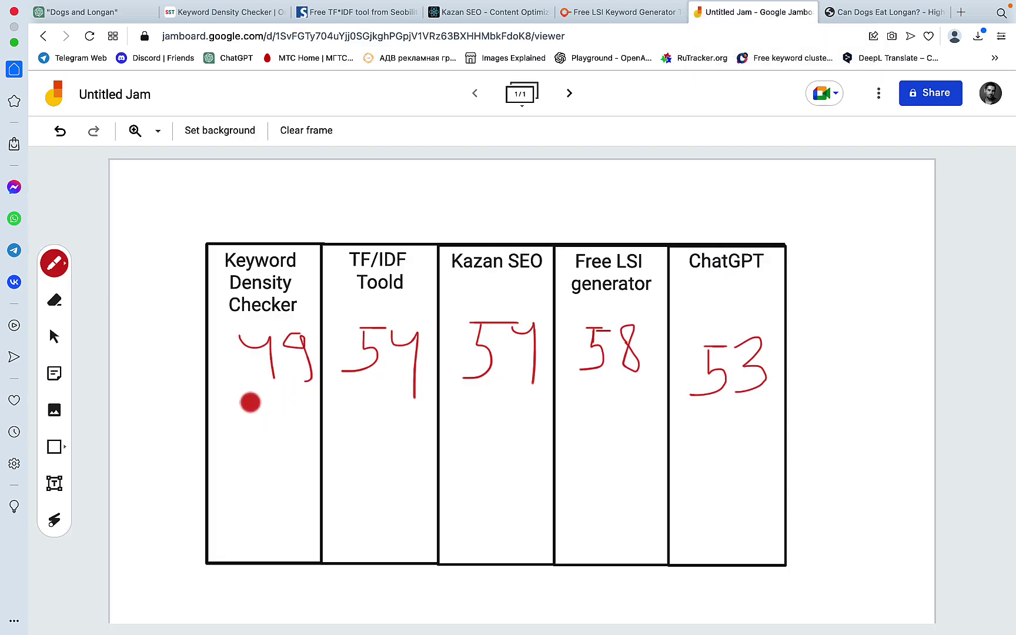
drag(707, 428, 774, 399)
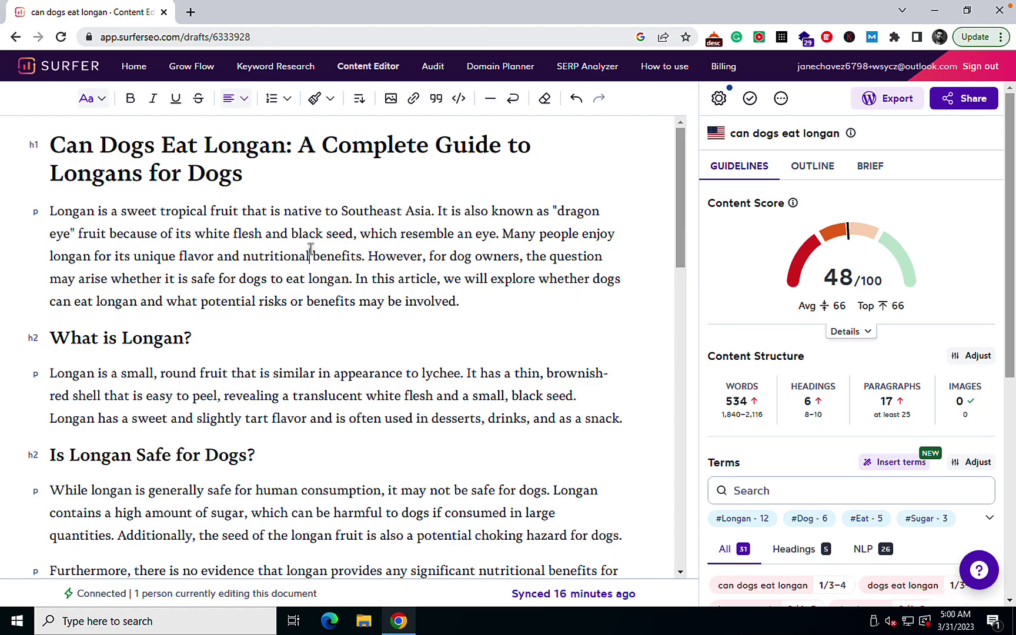
Step: Clear the old Surfer article and paste in ChatGPT's new longan draft
key(ctrl+a)
key(BackSpace)
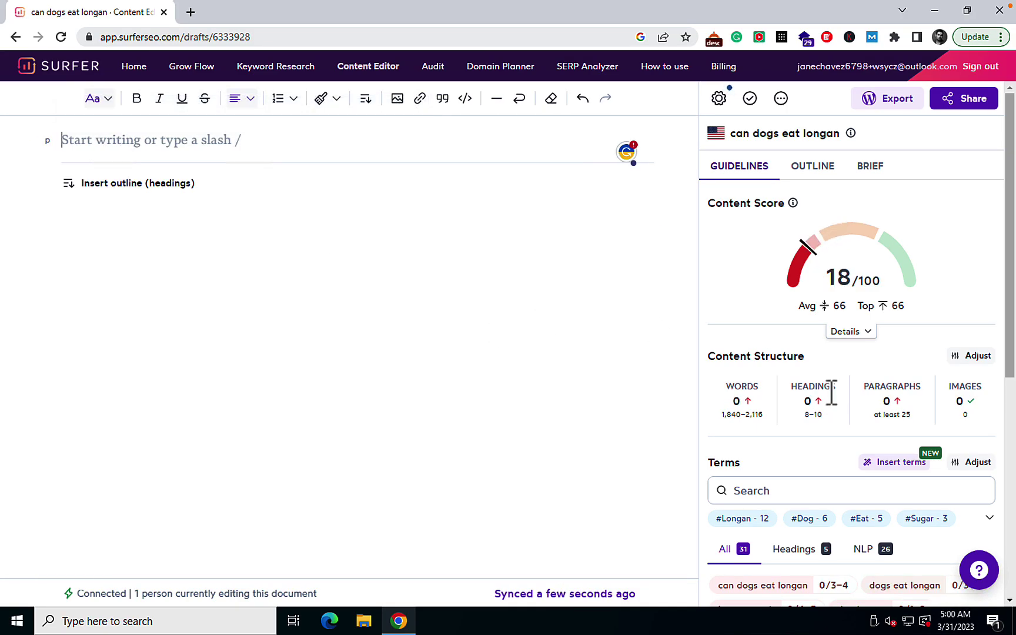
scroll(832, 393, down, 2)
scroll(835, 402, down, 3)
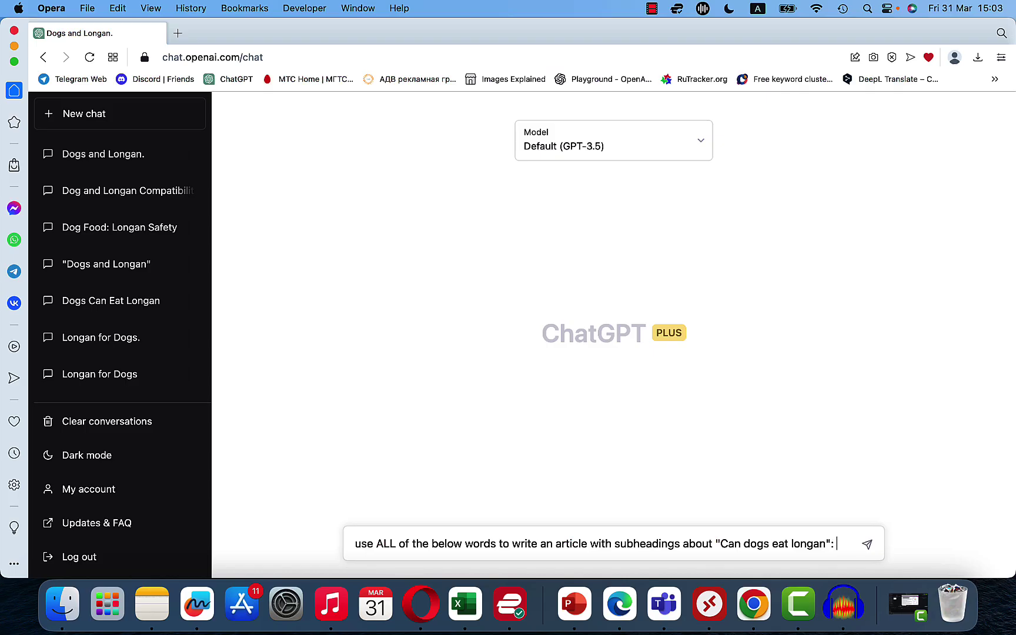
key(super+v)
key(Return)
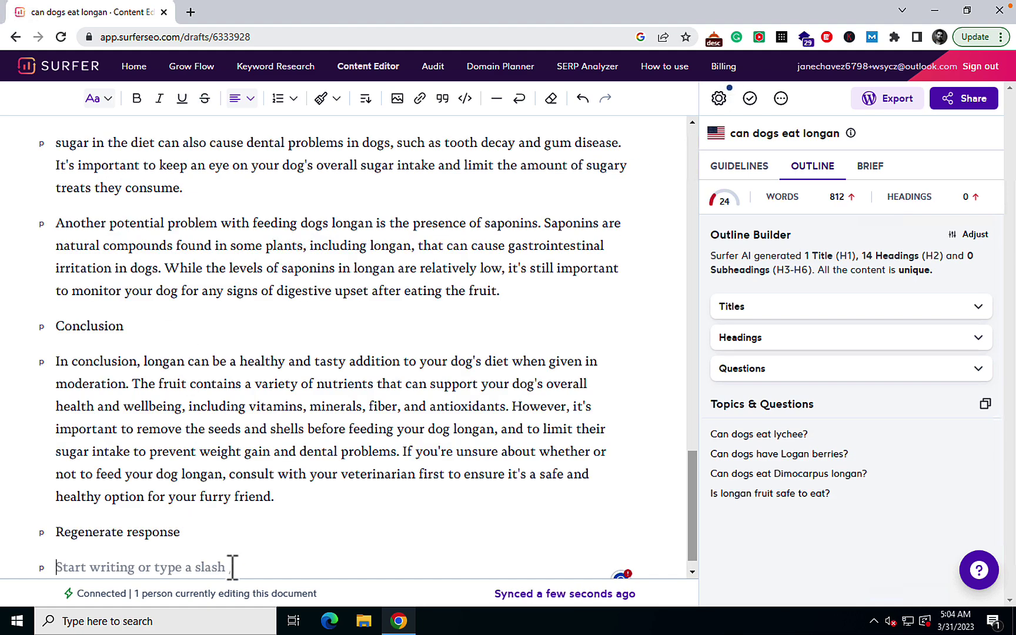
Step: Delete the empty paragraph and Regenerate response line, and make Conclusion an H2 heading
key(BackSpace)
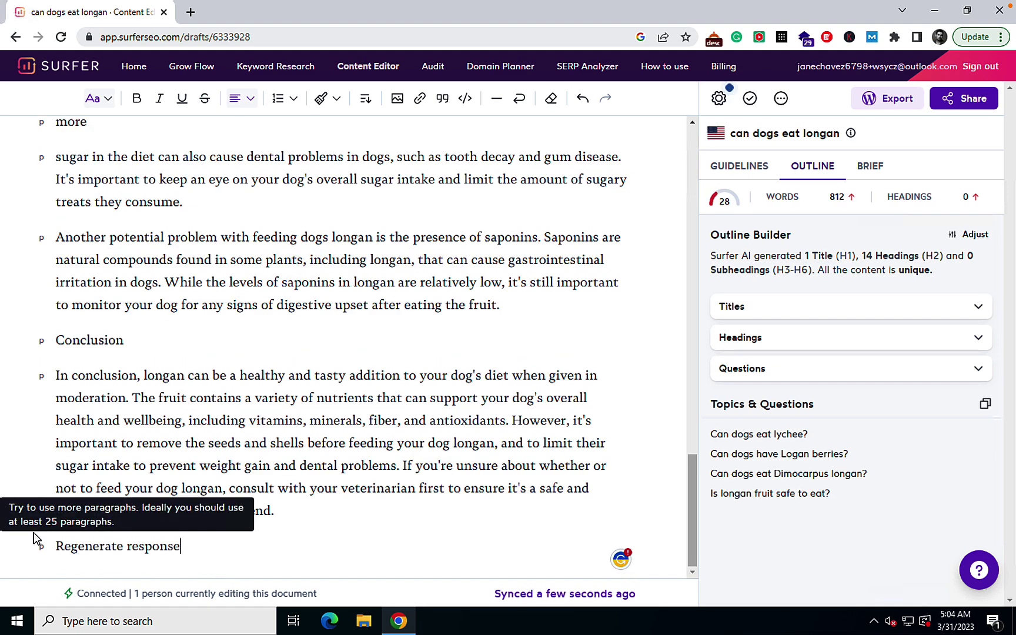
shift+click(56, 546)
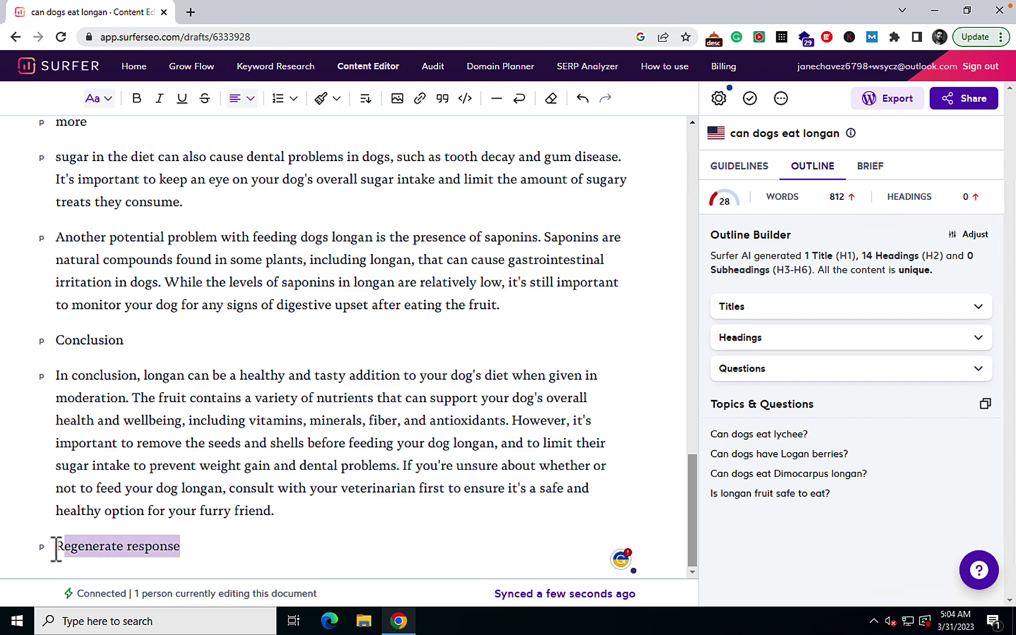
key(BackSpace)
key(BackSpace)
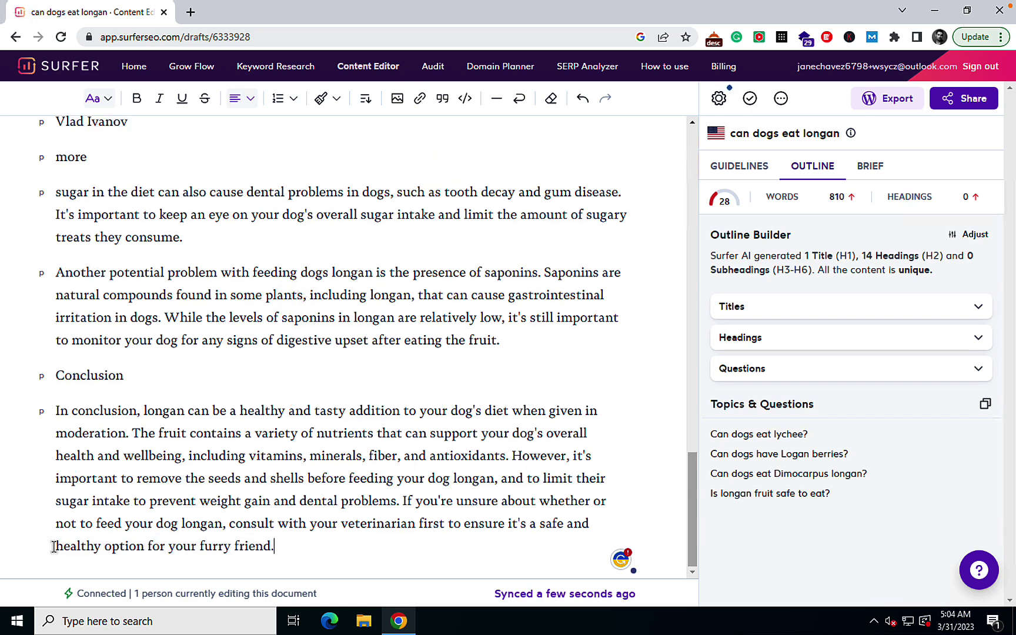
drag(124, 376, 53, 374)
click(43, 346)
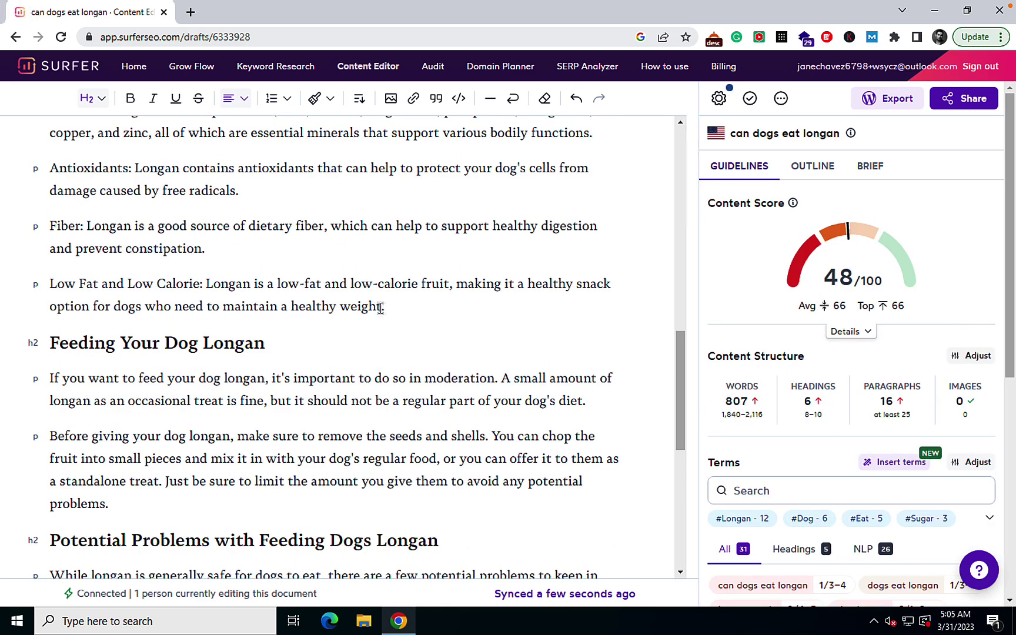
Step: Write 55 and 48 in red marker beside the ChatGPT column, then return to Surfer
scroll(381, 308, up, 15)
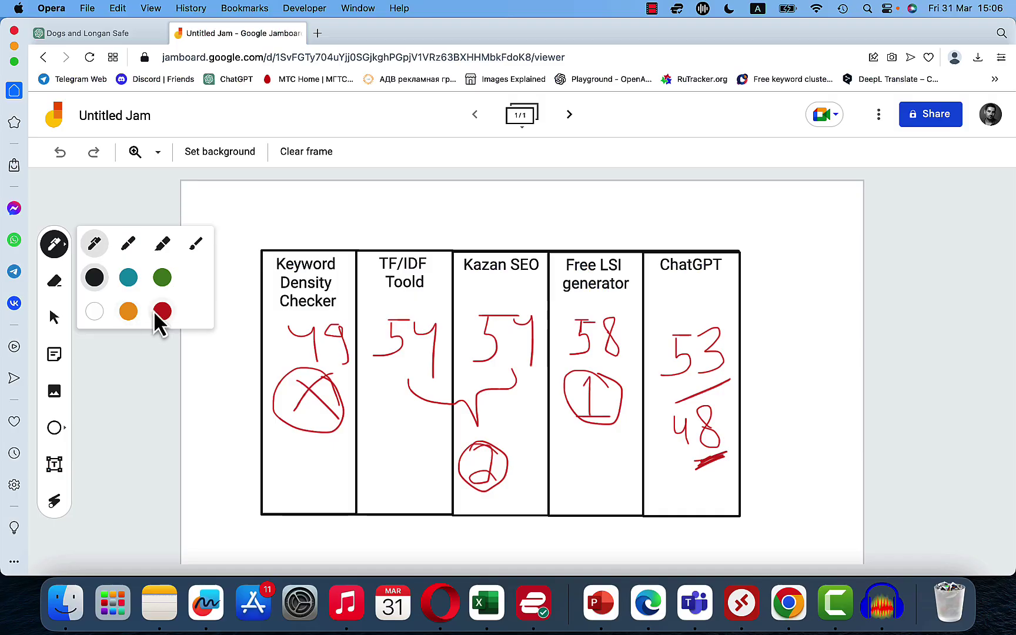
click(161, 311)
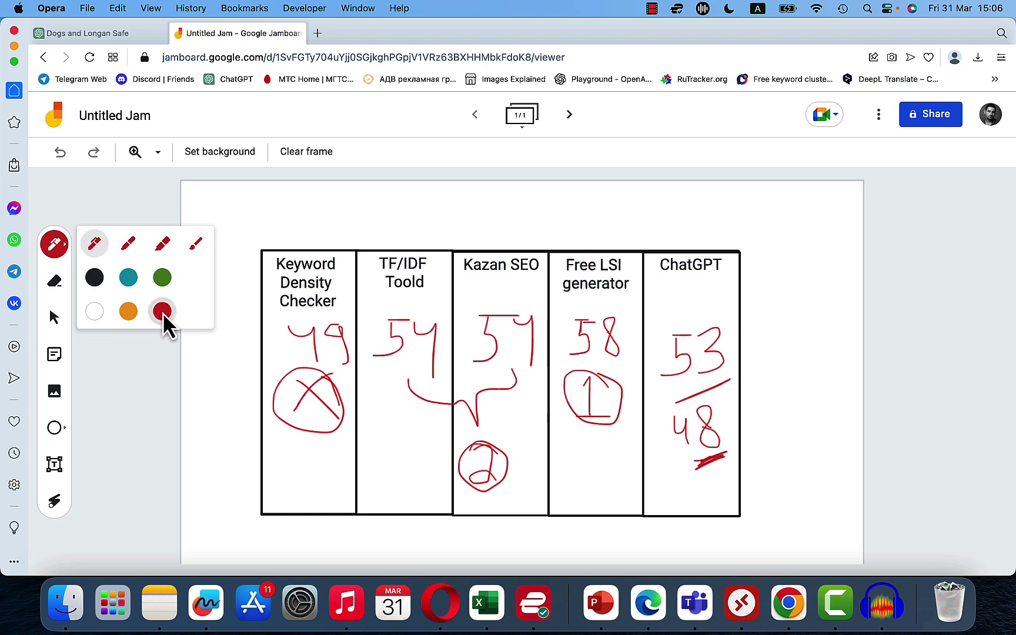
click(129, 251)
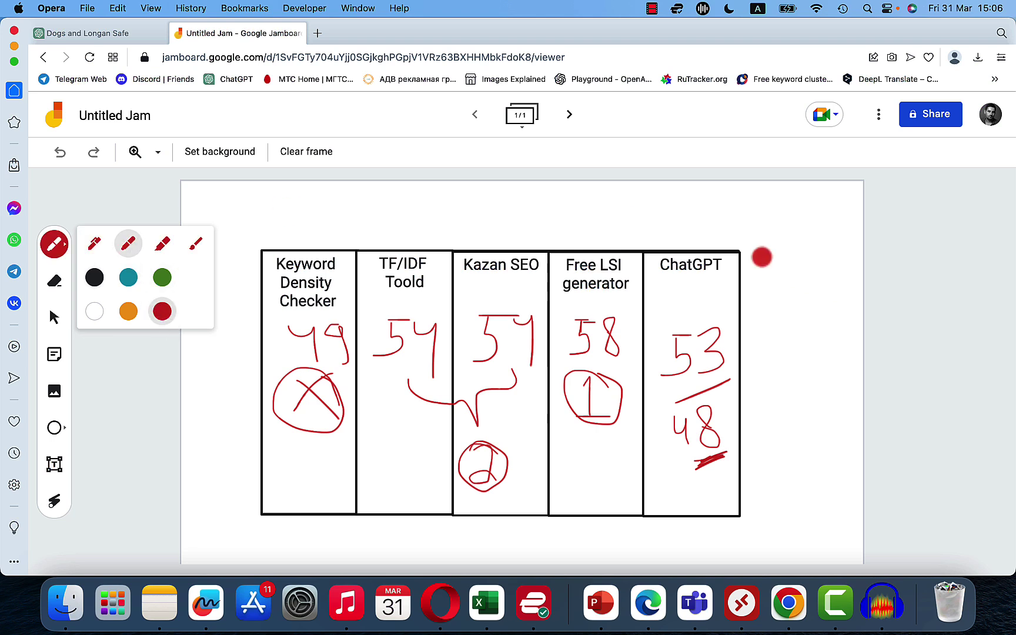
mouse_move(762, 256)
mouse_down()
mouse_move(759, 274)
mouse_move(770, 267)
mouse_move(753, 277)
mouse_move(810, 275)
mouse_move(783, 276)
mouse_up()
drag(768, 326, 789, 419)
mouse_move(818, 328)
mouse_down()
mouse_move(802, 386)
mouse_move(808, 357)
mouse_up()
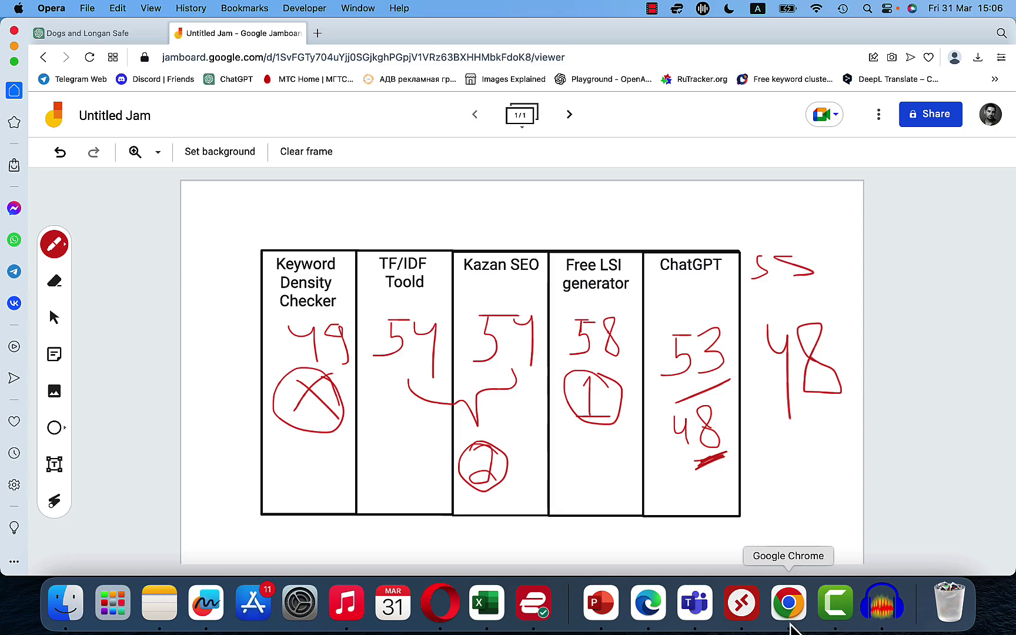
click(789, 603)
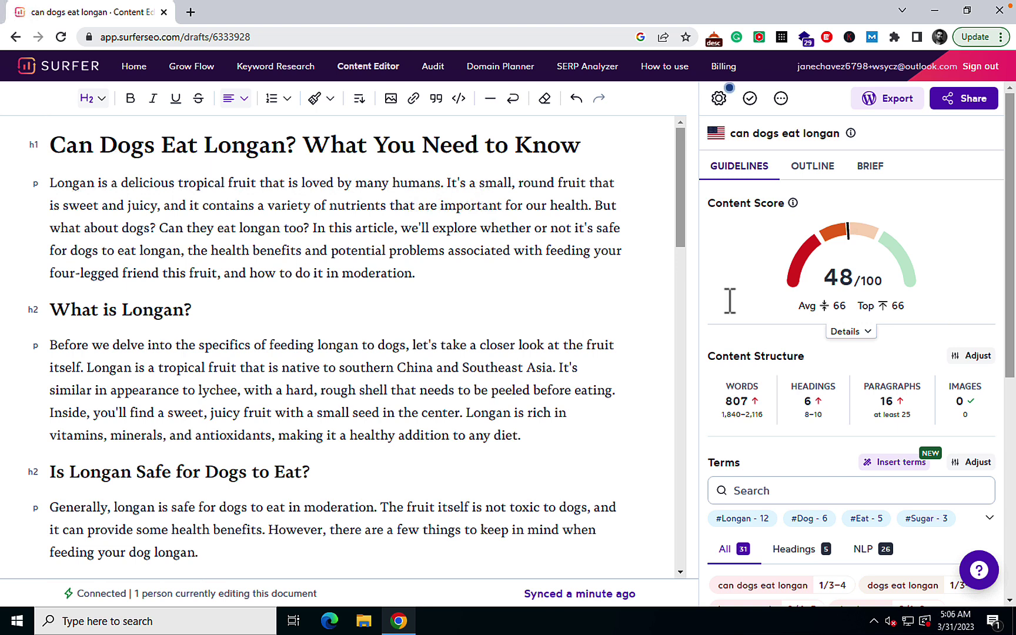
Step: Read the new article's Content Score of 48 on Surfer's gauge
mouse_move(875, 280)
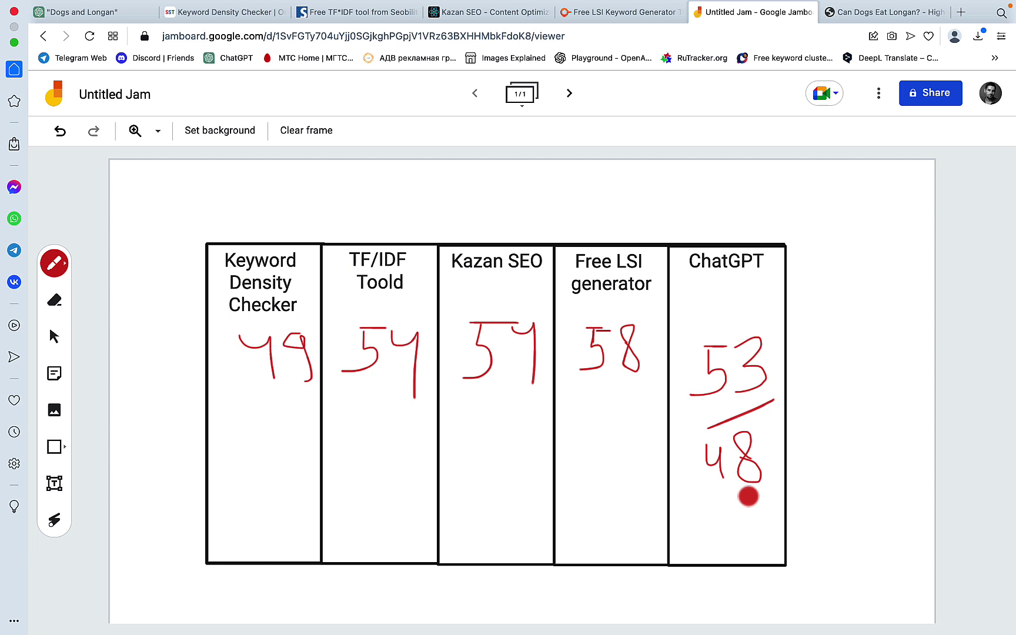
Step: Rank Free LSI generator first with a circled 1, and circle an X under Keyword Density Checker's 49
mouse_move(731, 499)
mouse_down()
mouse_move(766, 490)
mouse_move(750, 494)
mouse_up()
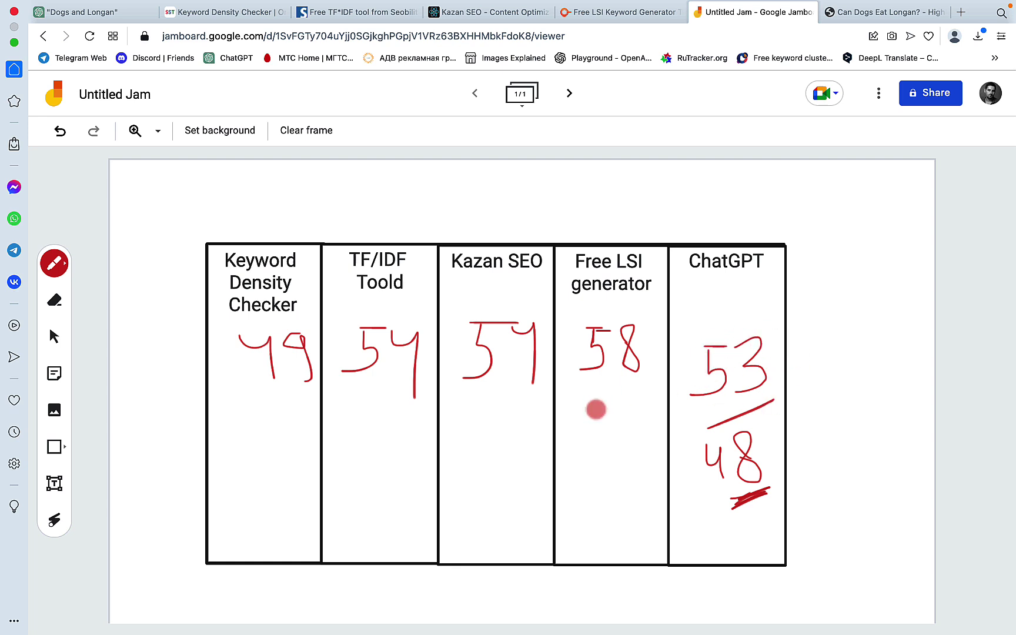
mouse_move(597, 407)
mouse_down()
mouse_move(603, 445)
mouse_move(627, 445)
mouse_move(594, 390)
mouse_move(628, 454)
mouse_move(608, 395)
mouse_up()
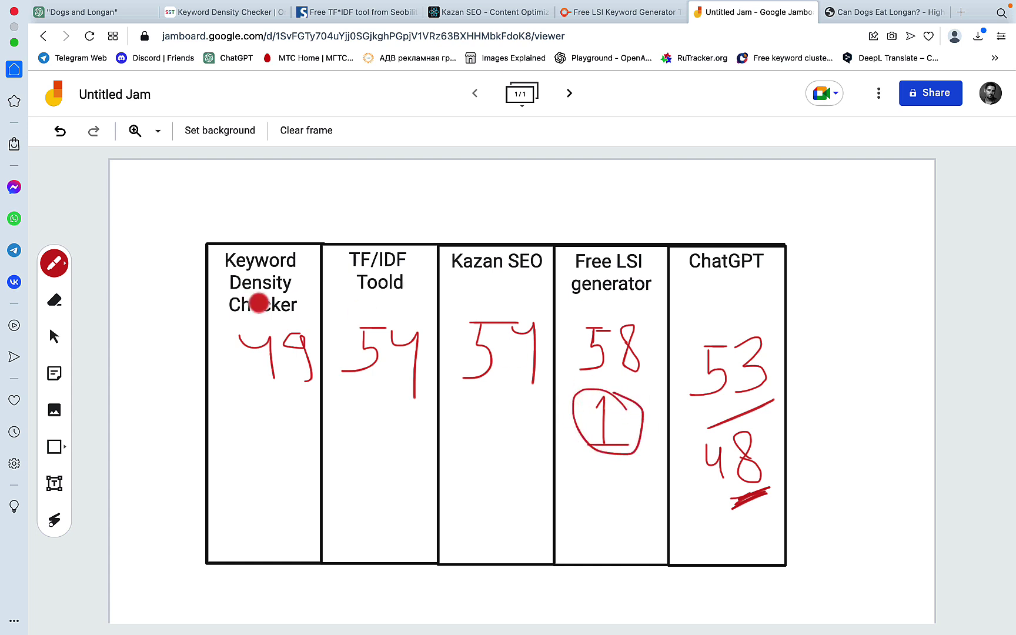
click(249, 401)
drag(267, 416, 301, 447)
drag(292, 393, 246, 438)
mouse_move(291, 393)
mouse_down()
mouse_move(241, 392)
mouse_move(281, 465)
mouse_move(274, 399)
mouse_up()
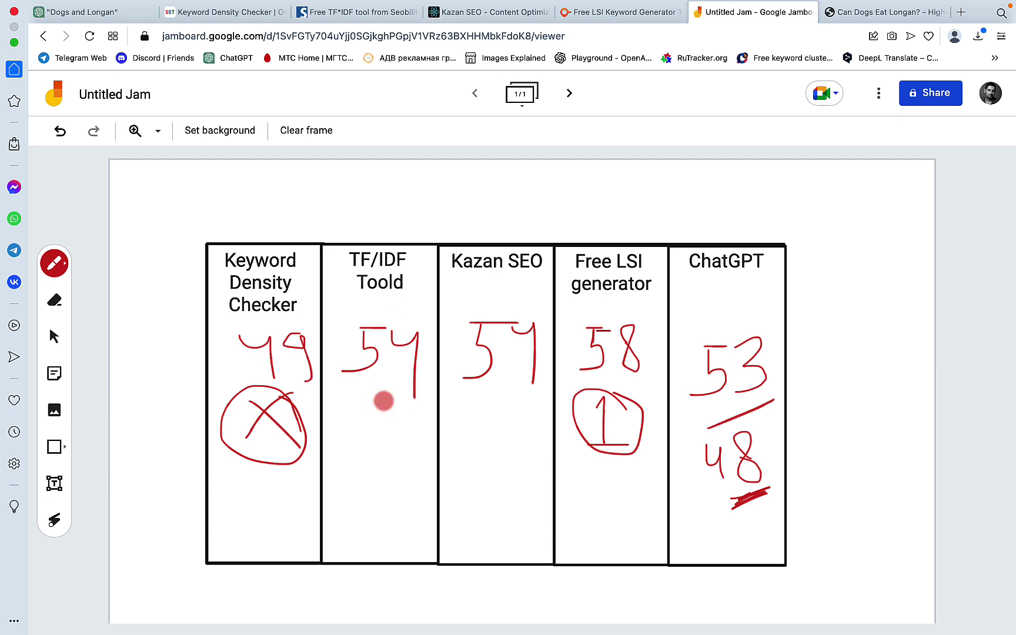
Step: Bracket the TF/IDF and Kazan SEO scores with a circled 2 for joint second
mouse_move(384, 400)
mouse_down()
mouse_move(461, 438)
mouse_move(511, 386)
mouse_up()
mouse_move(463, 486)
mouse_down()
mouse_move(479, 524)
mouse_move(489, 522)
mouse_up()
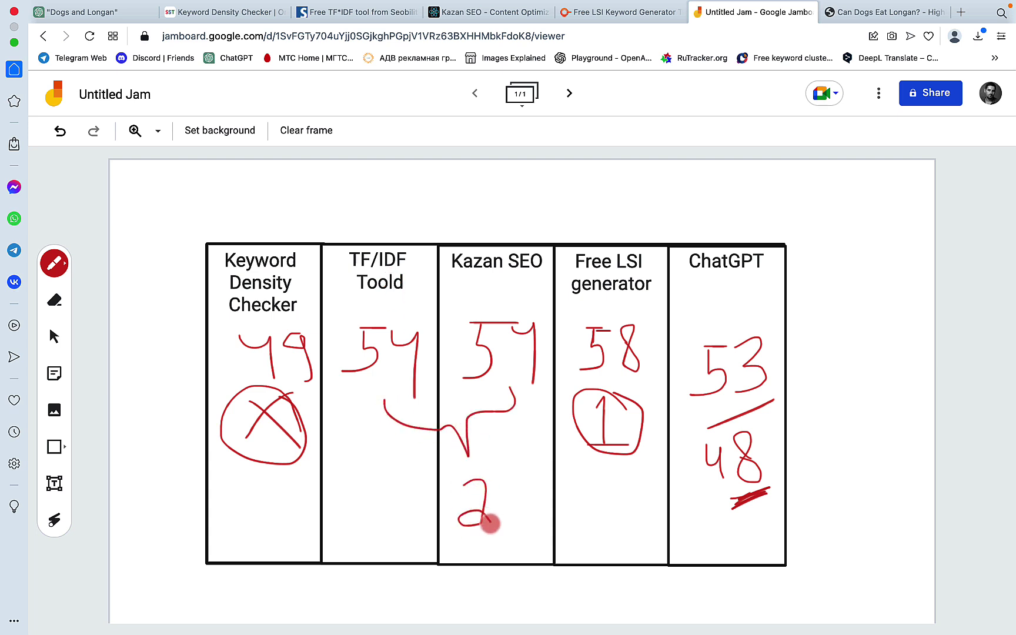
mouse_move(459, 479)
mouse_down()
mouse_move(472, 526)
mouse_move(490, 504)
mouse_move(470, 476)
mouse_up()
click(645, 8)
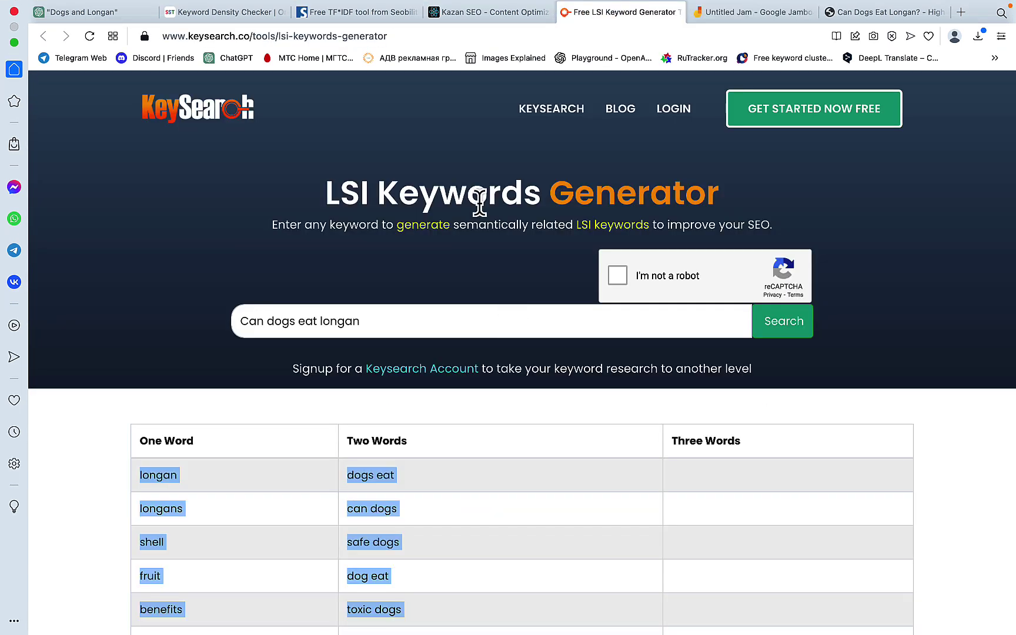
Step: Look over KeySearch's longan keyword table, then go back to the Jamboard scorecard
scroll(499, 383, down, 8)
scroll(498, 383, up, 8)
scroll(590, 384, down, 10)
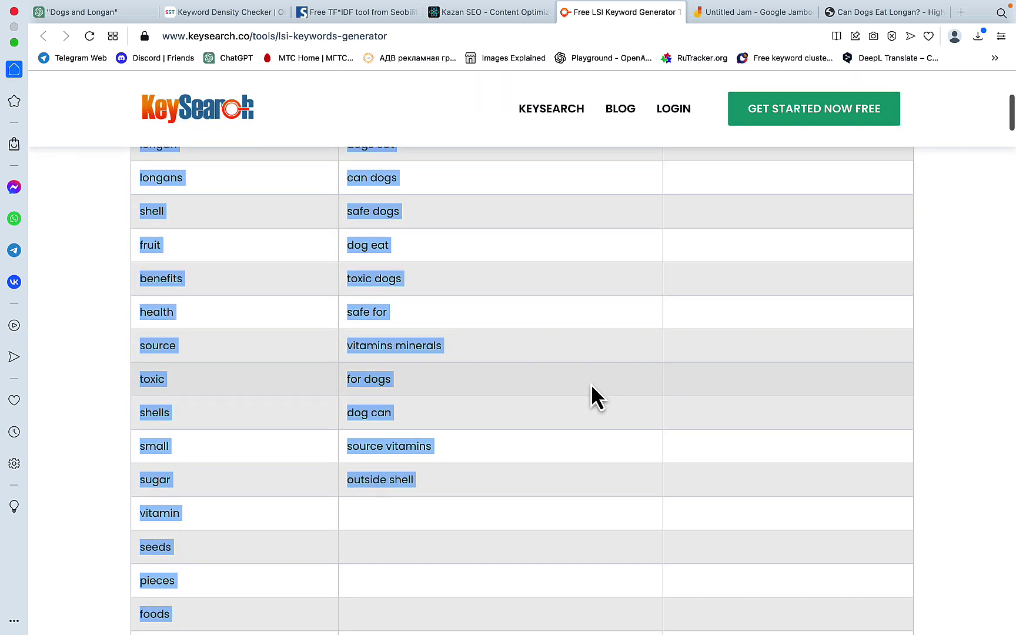
scroll(281, 333, up, 10)
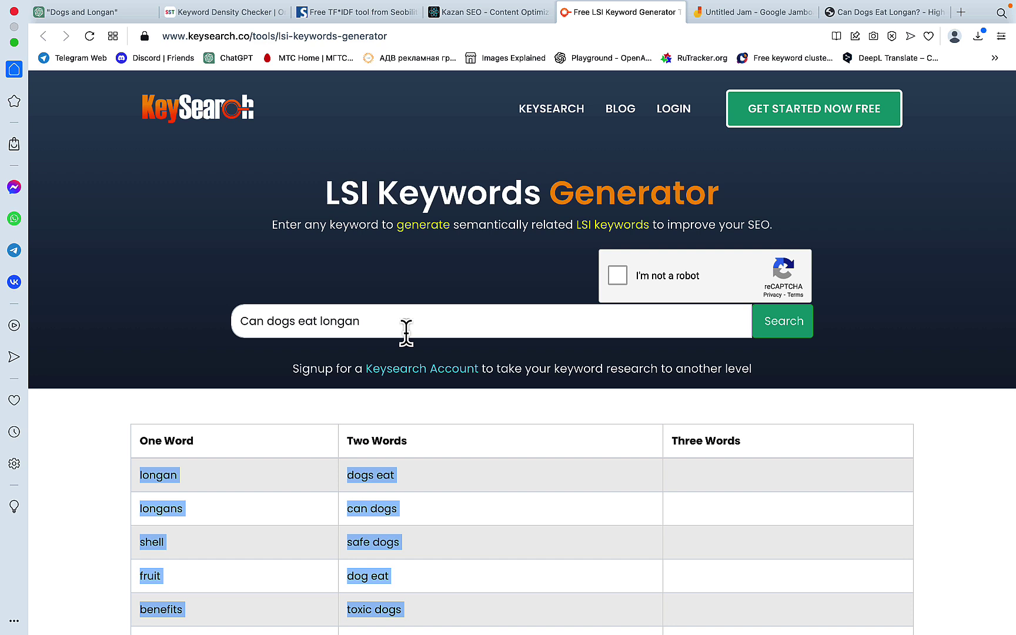
key(ctrl+Tab)
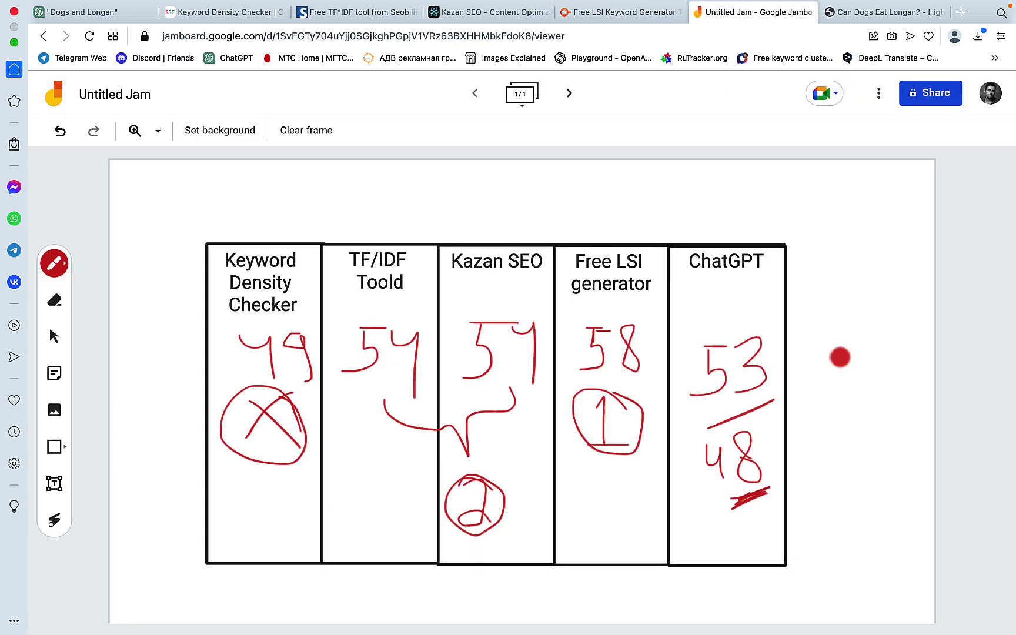